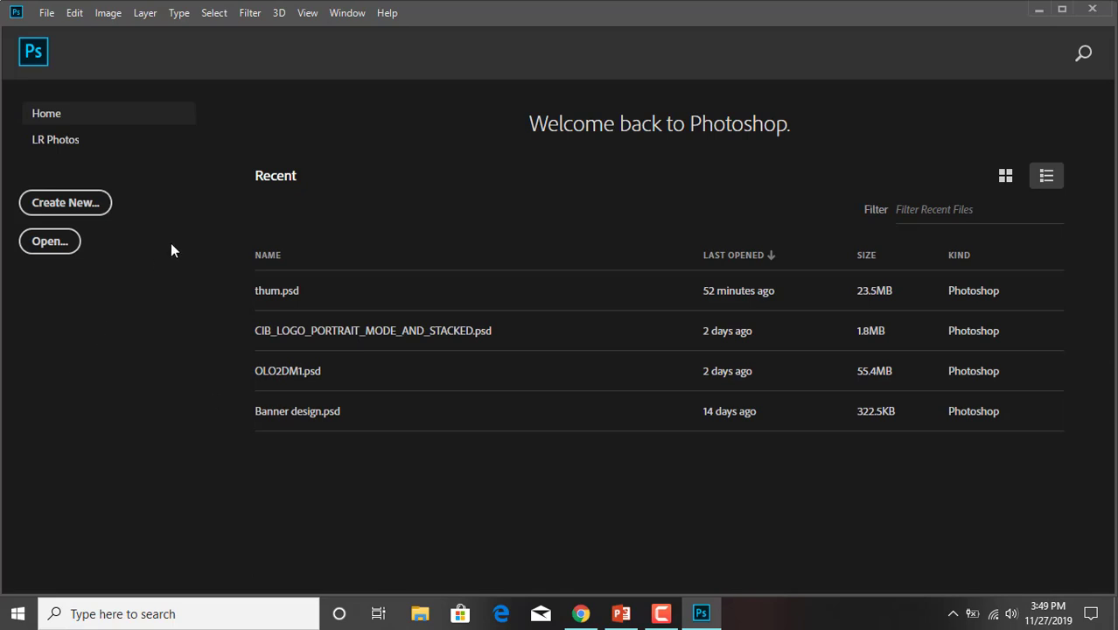
Step: Start a new document and name it 'pracetice2'
{"action": "left_click", "coordinate": [91, 200]}
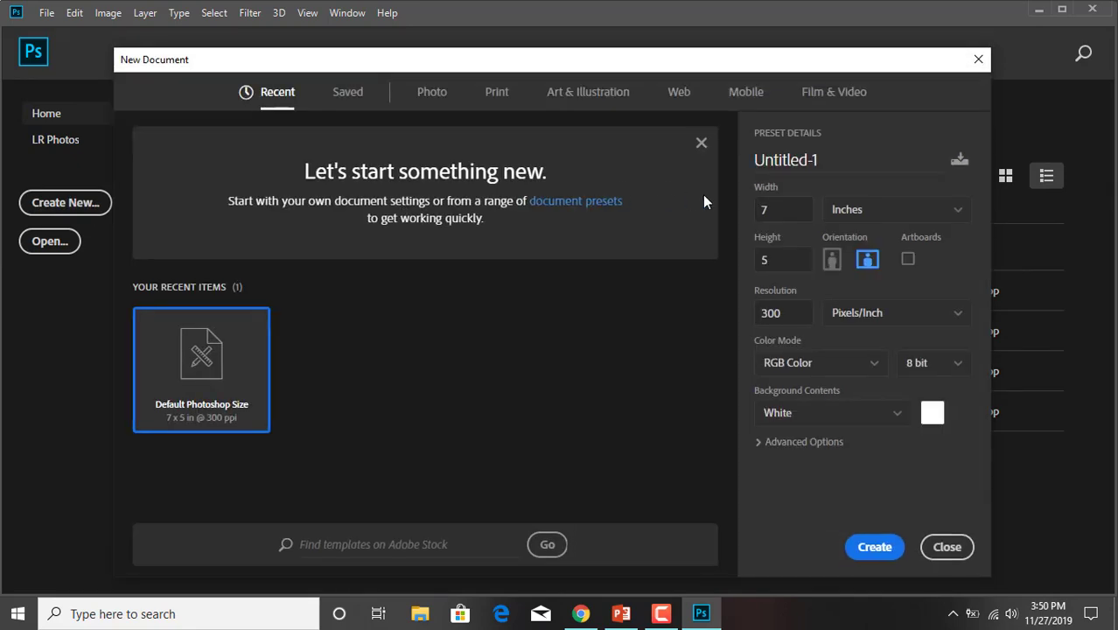
{"action": "left_click", "coordinate": [865, 156]}
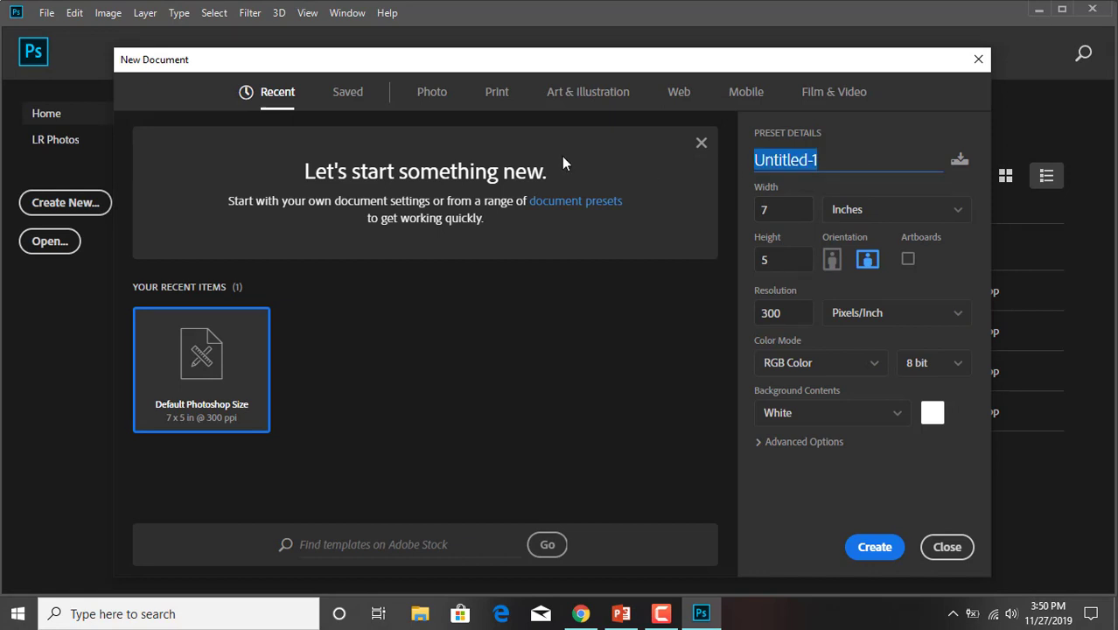
{"action": "key", "text": "BackSpace"}
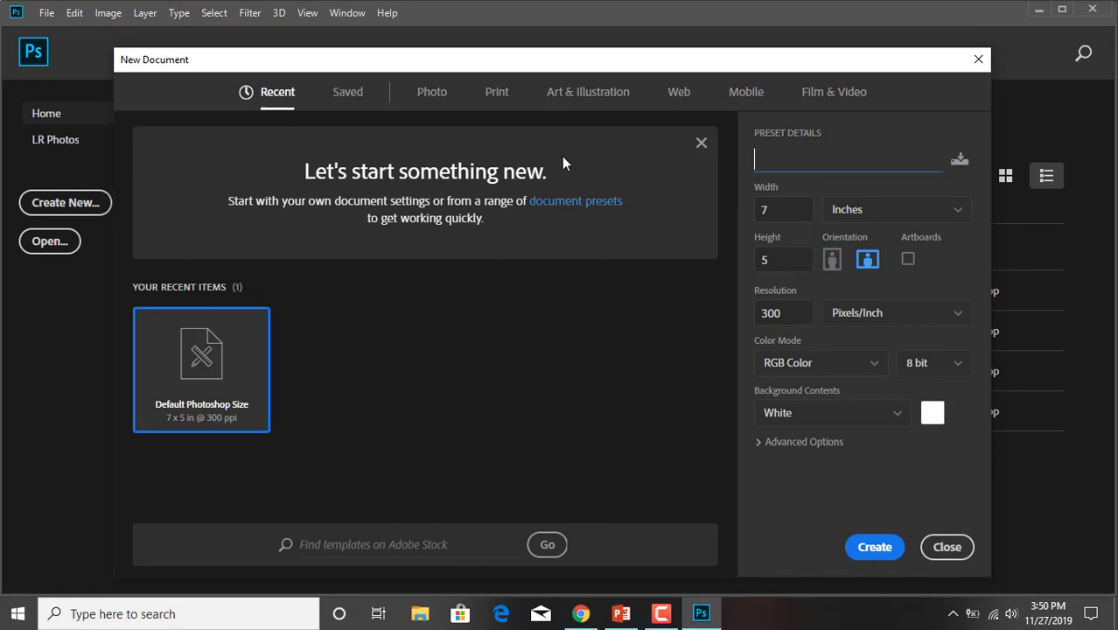
{"action": "type", "text": "pracetice2"}
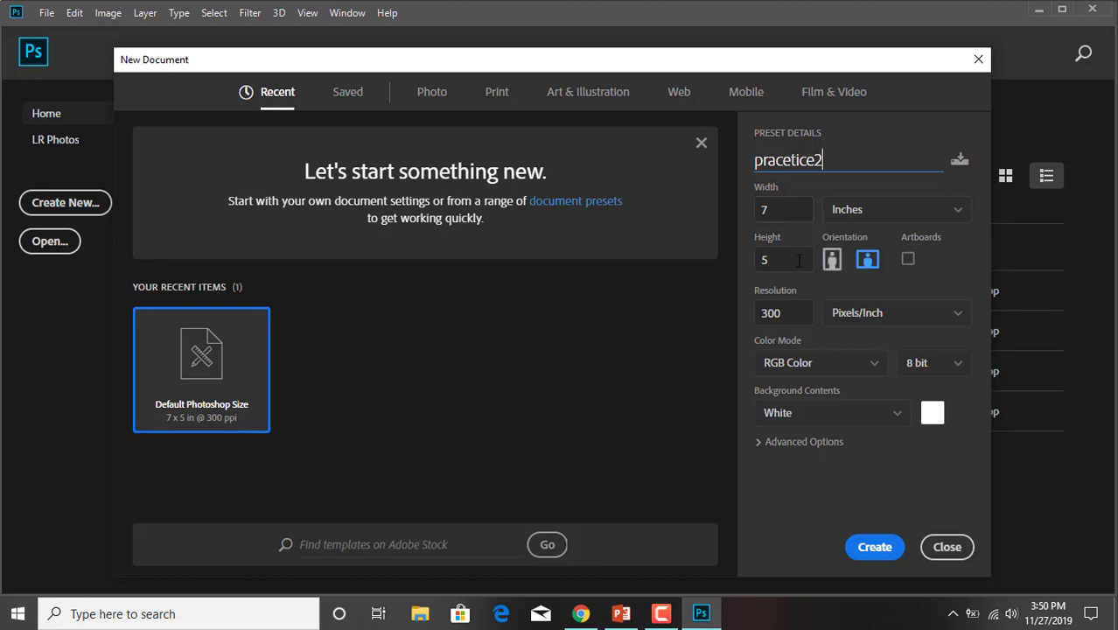
Step: Keep 7 x 5 in, 300 ppi and RGB Color, and create the document
{"action": "left_click", "coordinate": [791, 213]}
{"action": "double_click", "coordinate": [788, 213]}
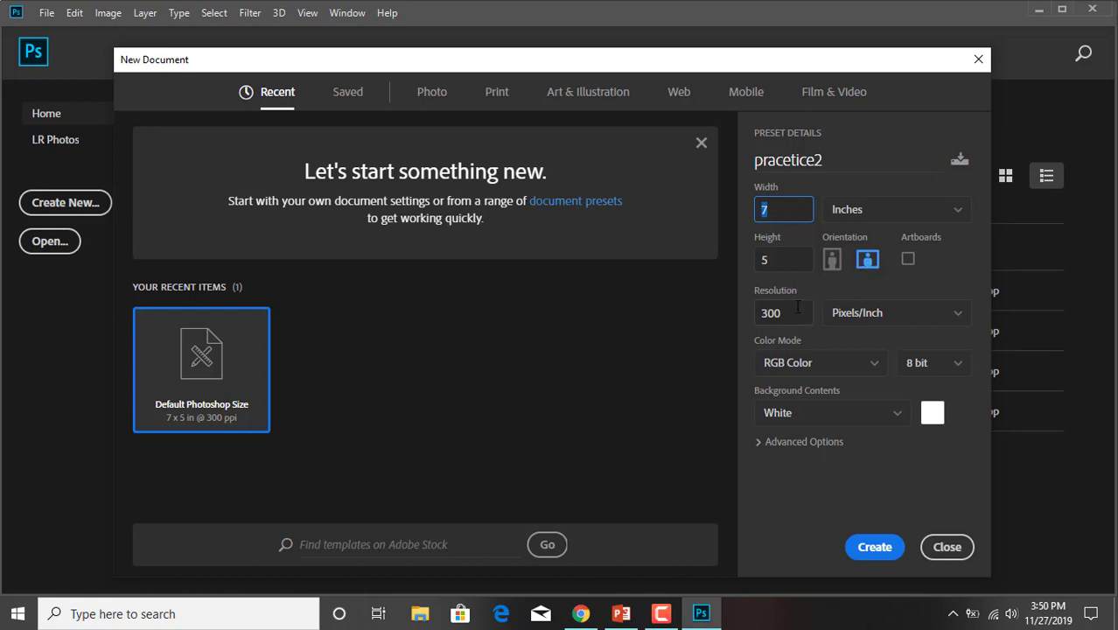
{"action": "left_click", "coordinate": [827, 363]}
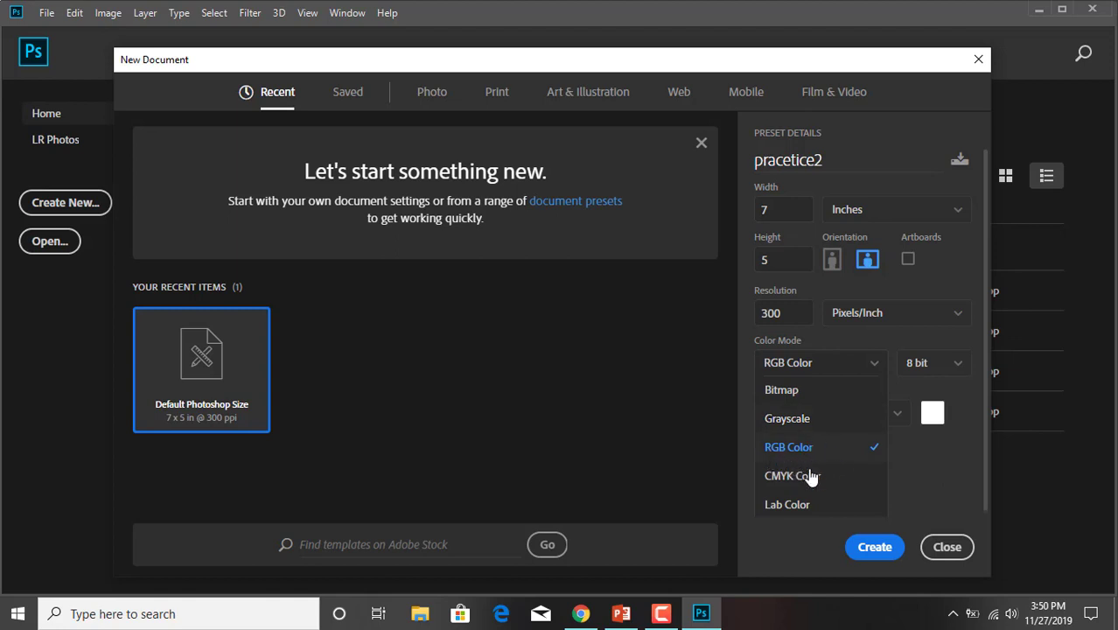
{"action": "left_click", "coordinate": [651, 461]}
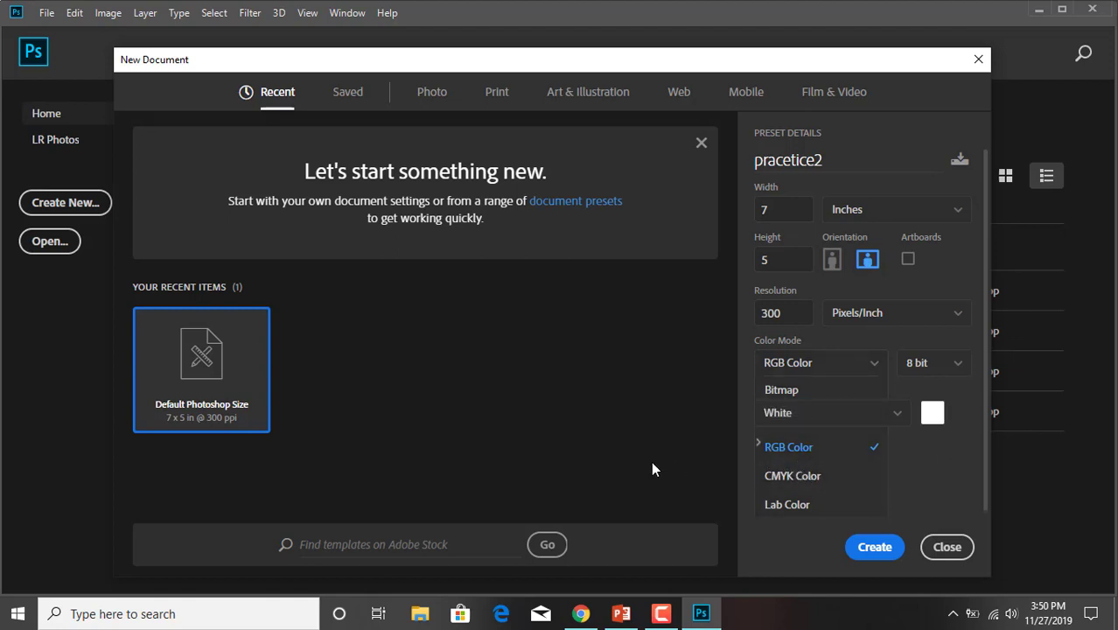
{"action": "left_click", "coordinate": [823, 362]}
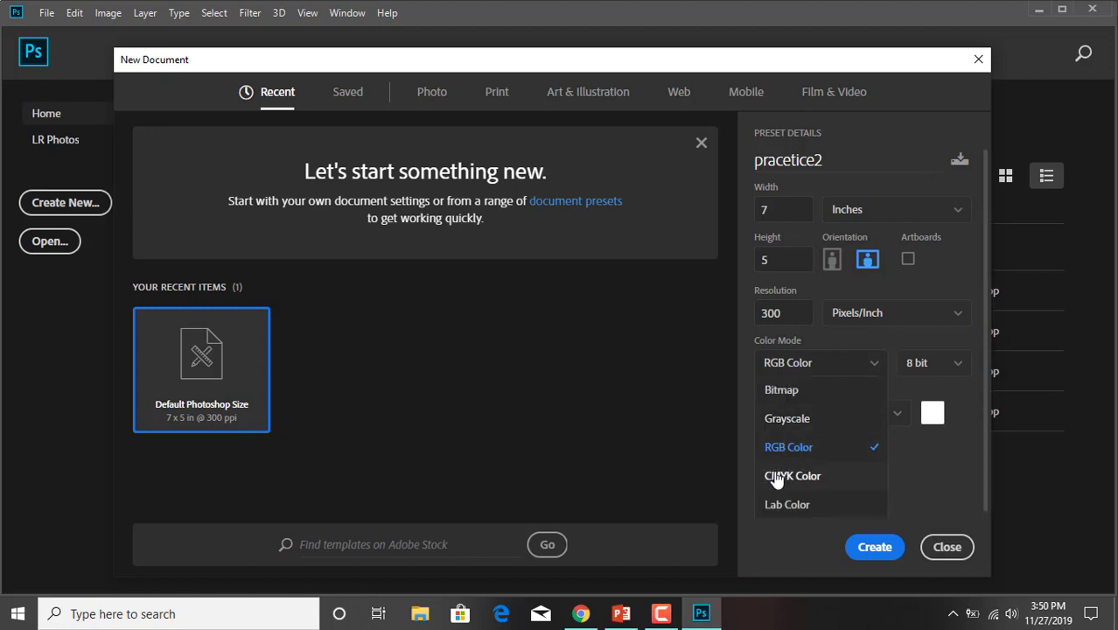
{"action": "left_click", "coordinate": [679, 435]}
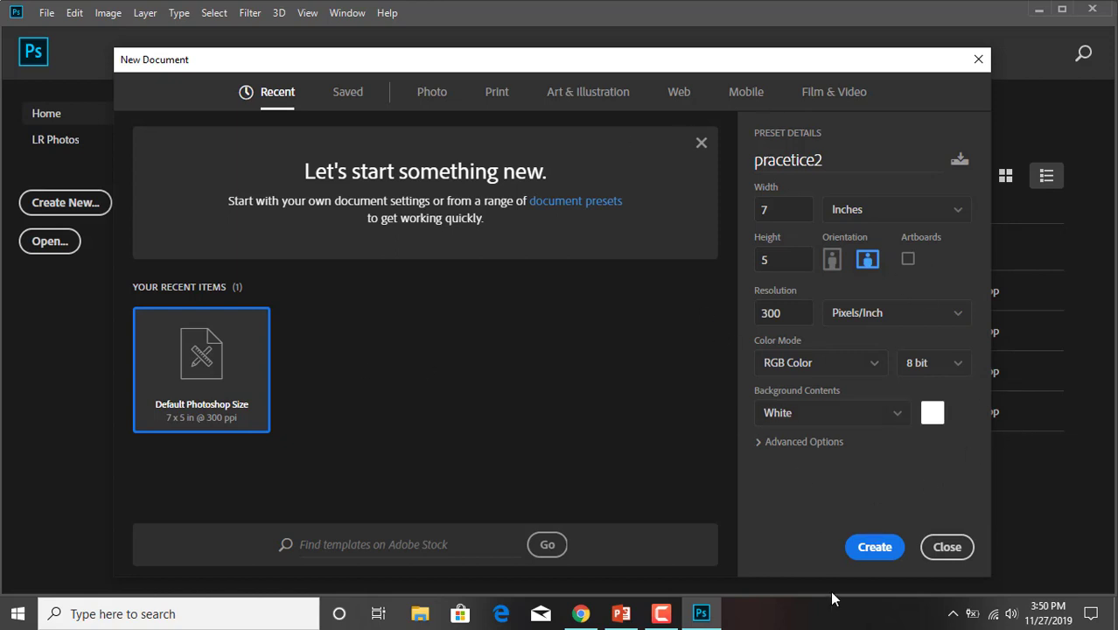
{"action": "left_click", "coordinate": [871, 549]}
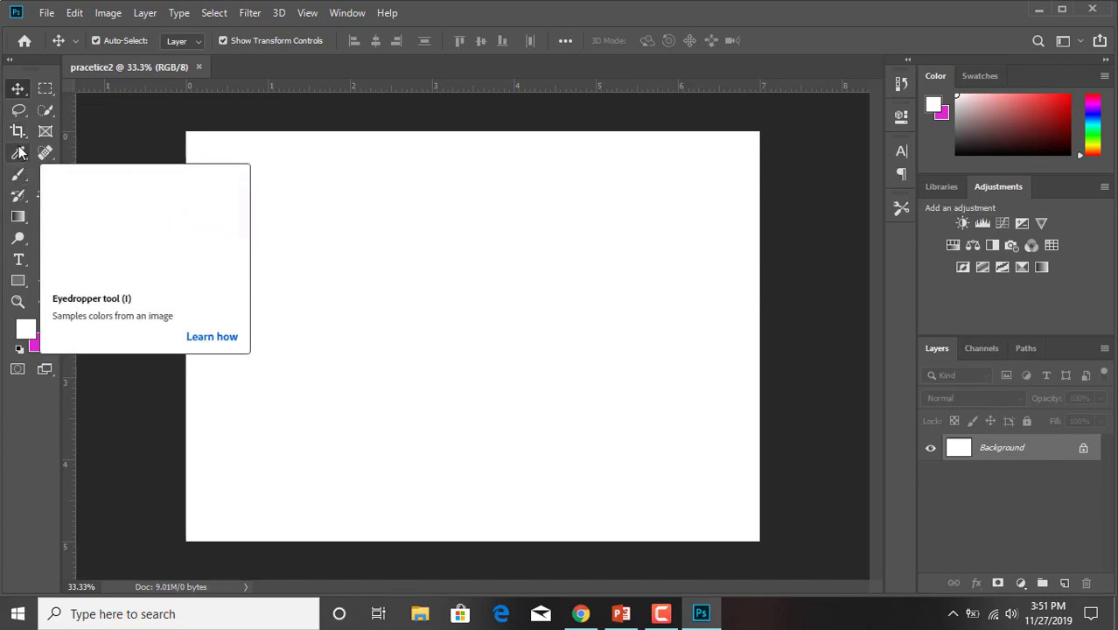
{"action": "left_click", "coordinate": [47, 88]}
{"action": "left_click_drag", "start_coordinate": [311, 200], "coordinate": [588, 420]}
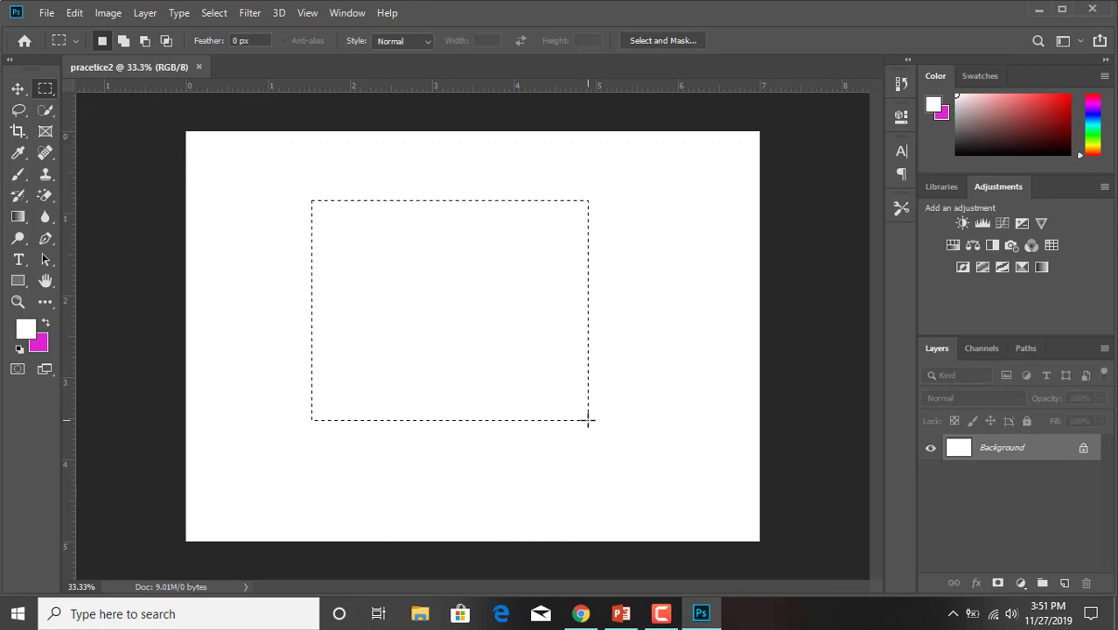
{"action": "left_click", "coordinate": [484, 349]}
{"action": "left_click", "coordinate": [19, 89]}
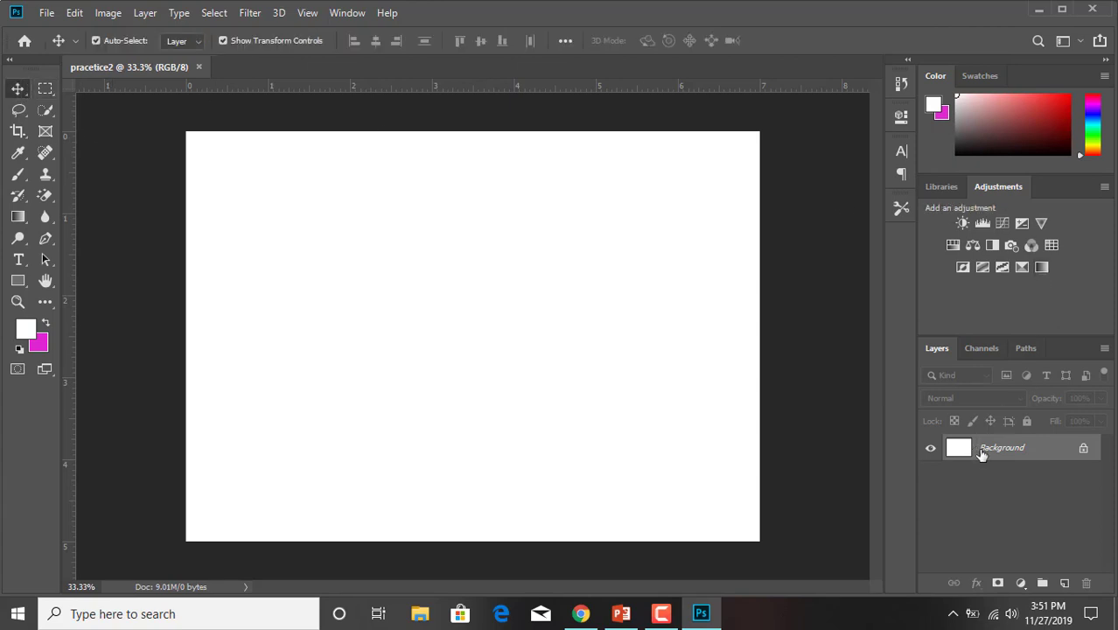
Step: Convert the Background into Layer 0 and apply Lock All to it
{"action": "double_click", "coordinate": [1067, 453]}
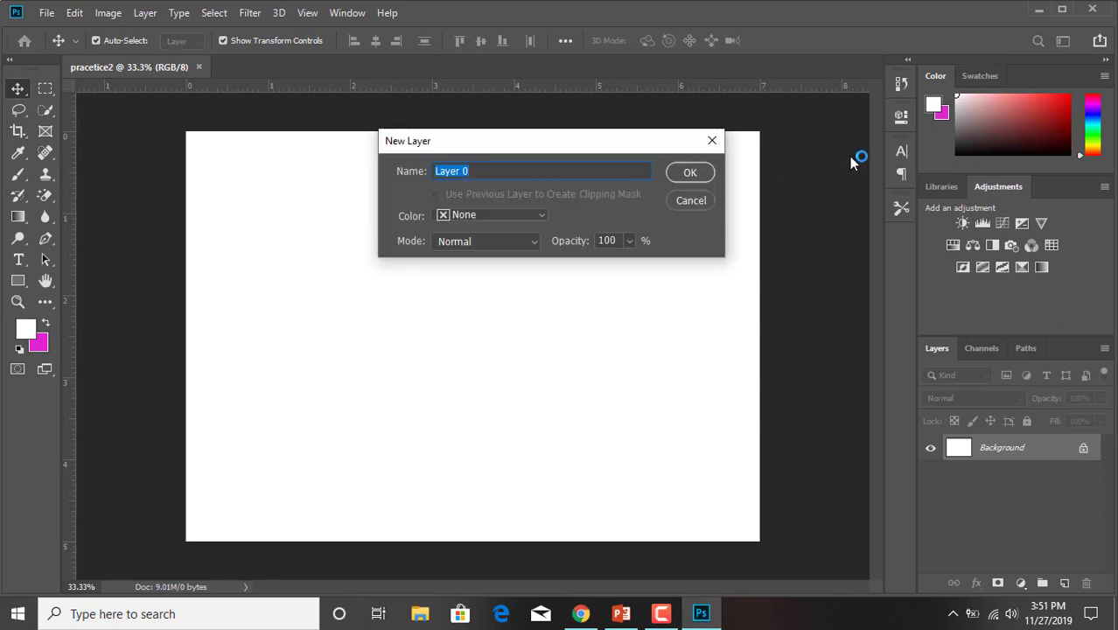
{"action": "left_click", "coordinate": [688, 174]}
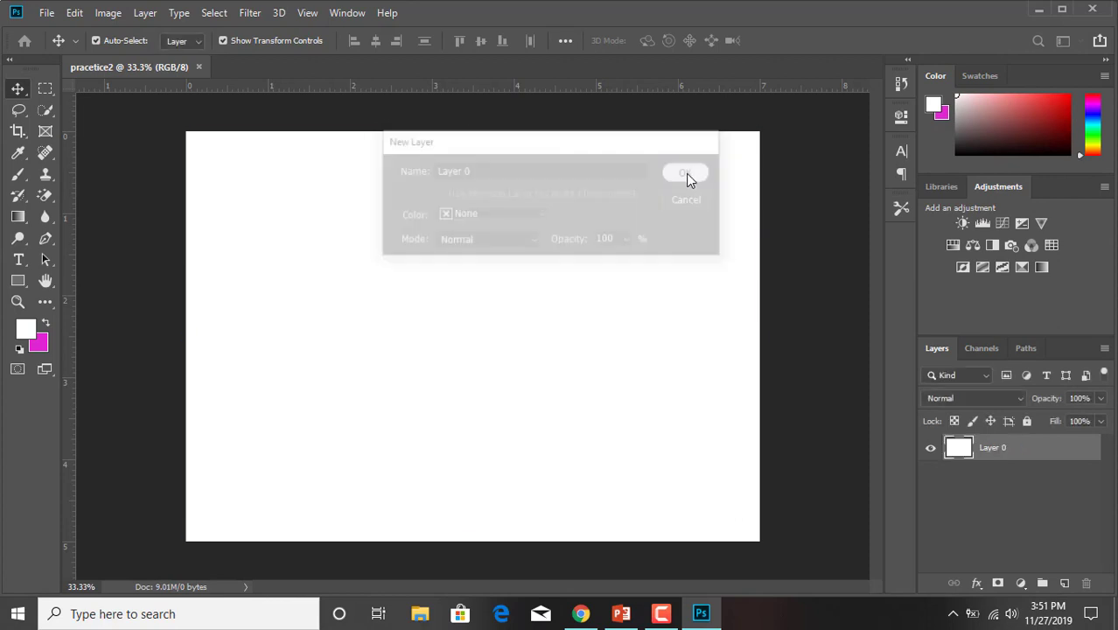
{"action": "left_click", "coordinate": [1027, 422]}
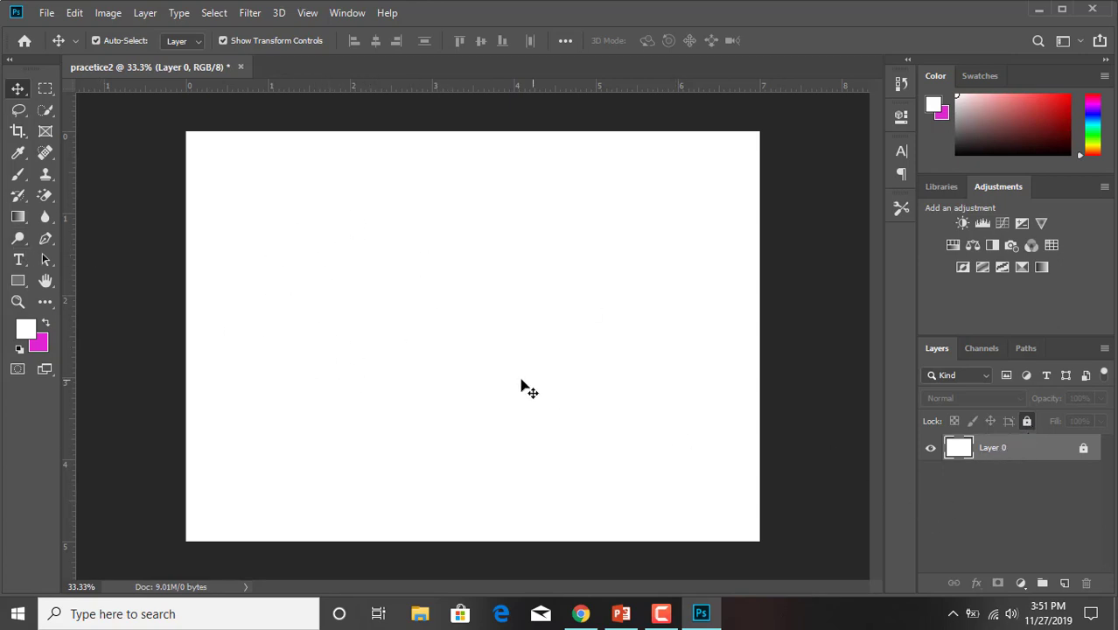
{"action": "left_click", "coordinate": [19, 138]}
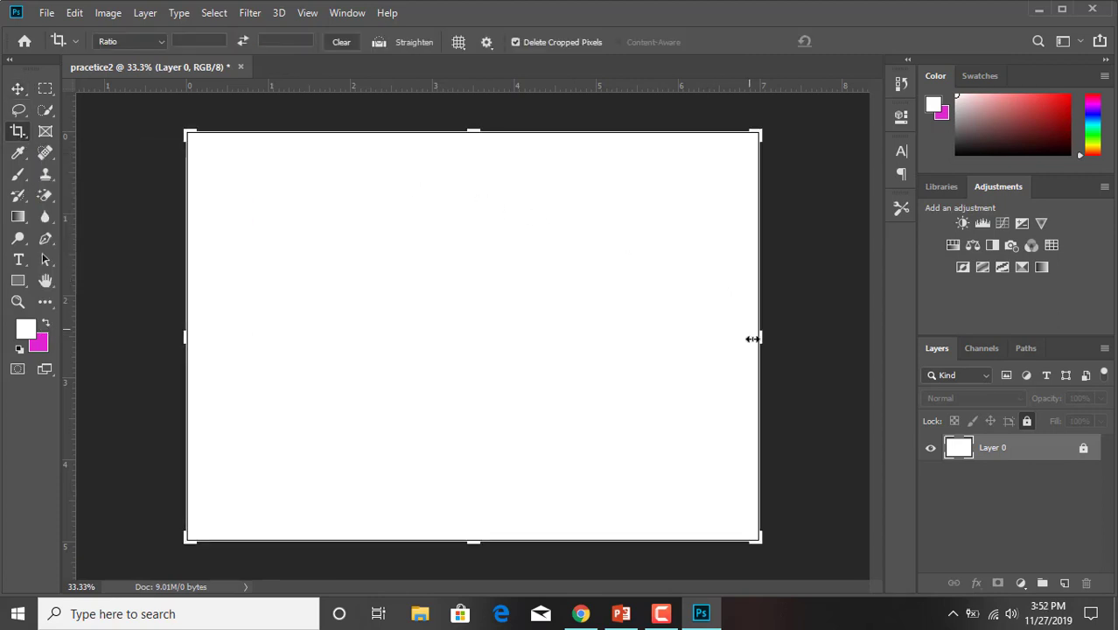
{"action": "mouse_move", "coordinate": [765, 339]}
{"action": "left_mouse_down"}
{"action": "mouse_move", "coordinate": [714, 332]}
{"action": "mouse_move", "coordinate": [801, 324]}
{"action": "mouse_move", "coordinate": [767, 326]}
{"action": "left_mouse_up"}
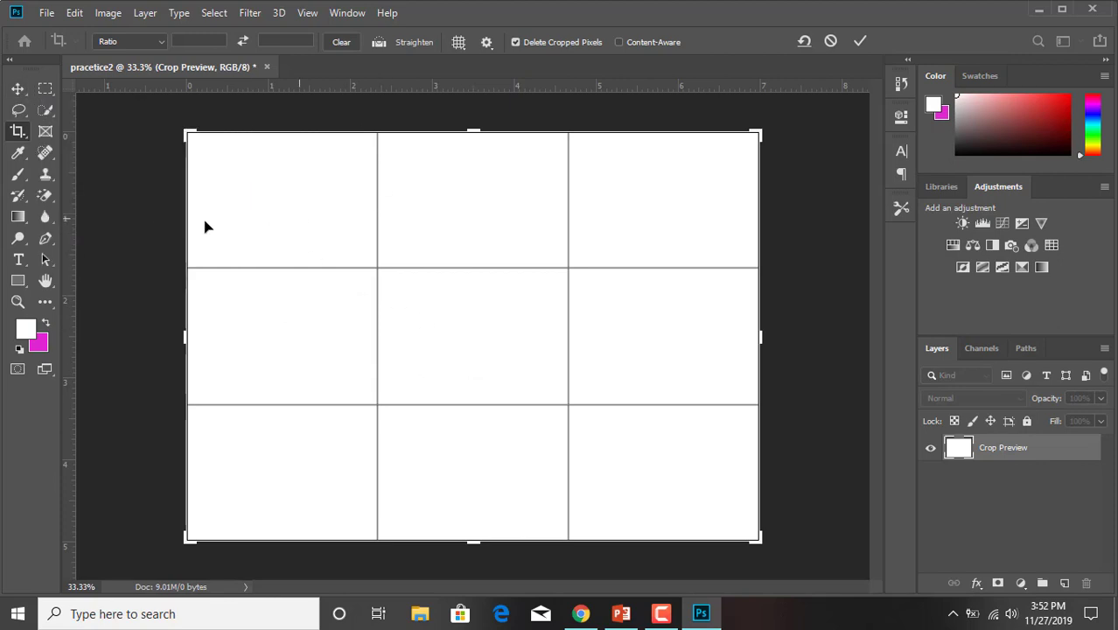
{"action": "left_click", "coordinate": [18, 90]}
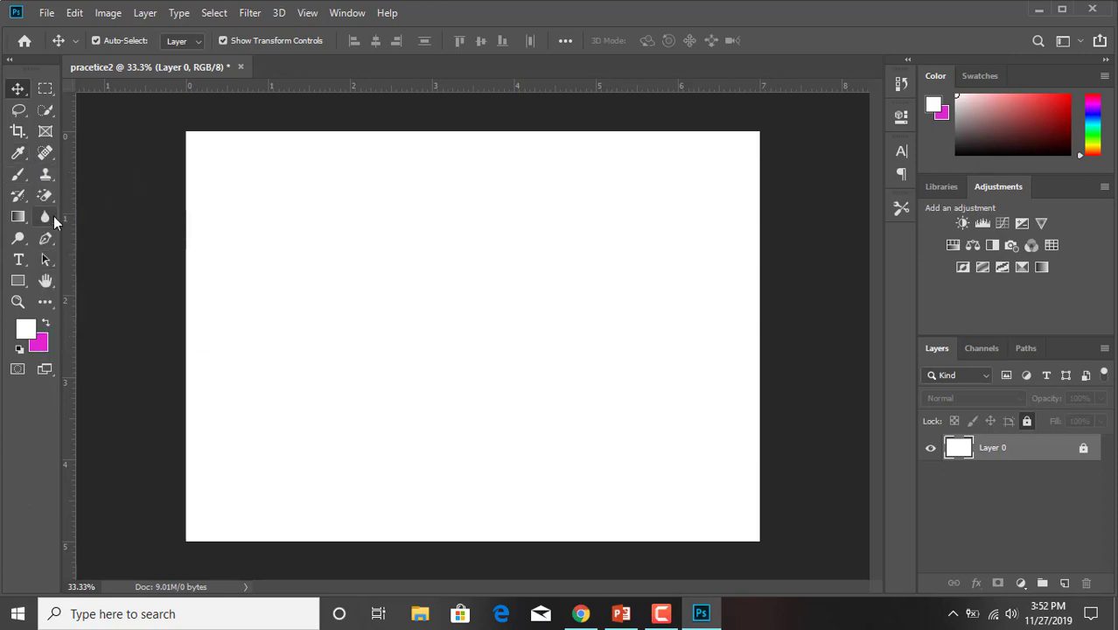
Step: Draw a rectangle in the upper middle of the canvas and fill it blue
{"action": "left_click", "coordinate": [18, 280]}
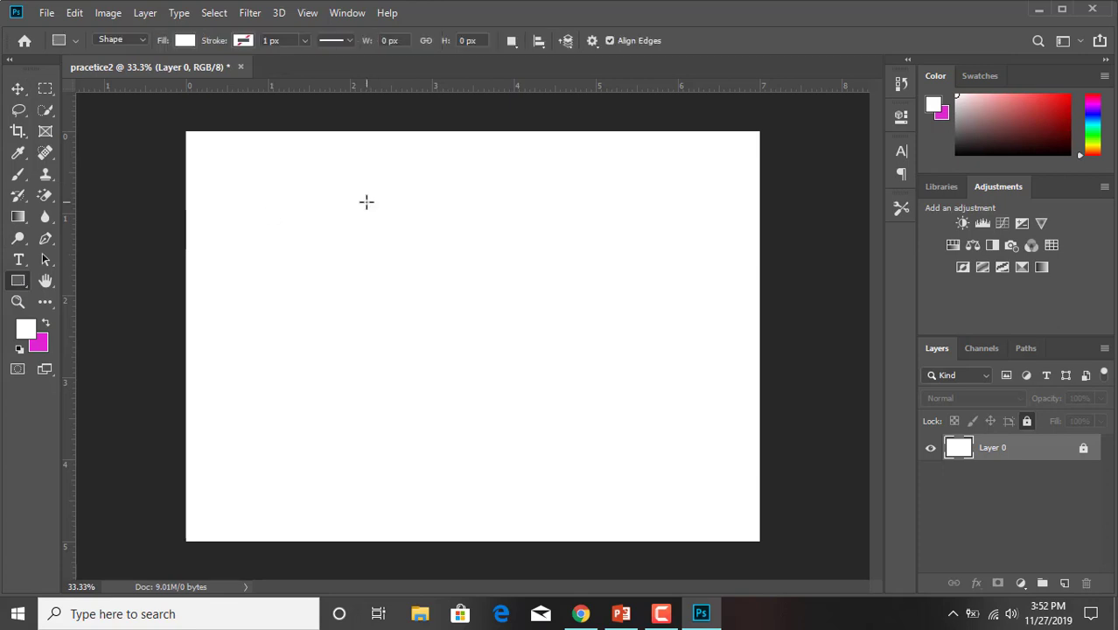
{"action": "left_click_drag", "start_coordinate": [367, 201], "coordinate": [578, 346]}
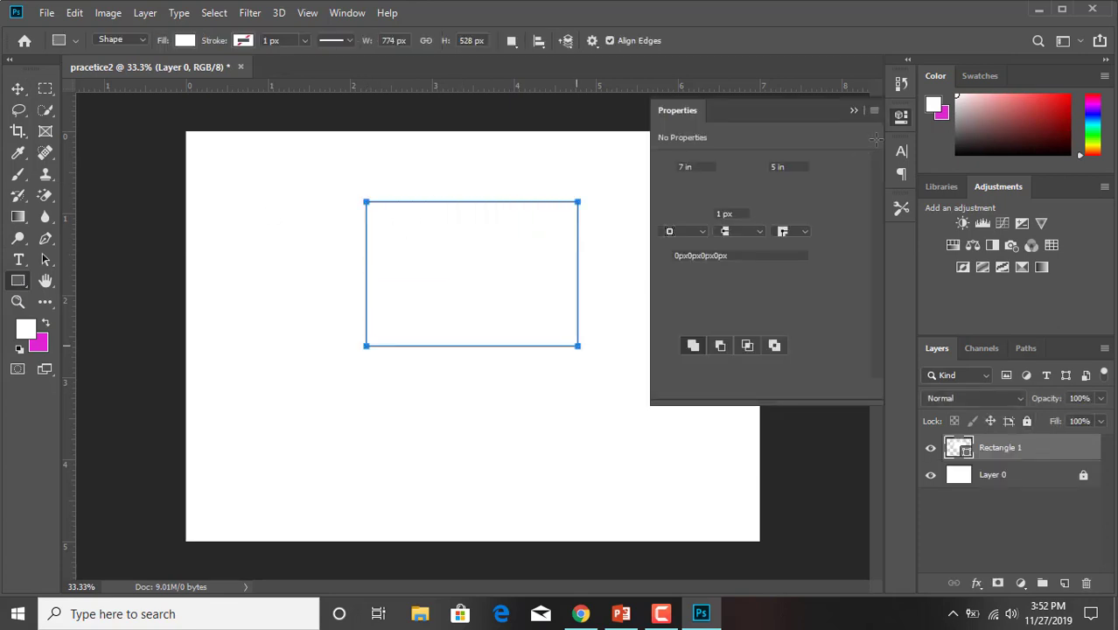
{"action": "left_click", "coordinate": [852, 111]}
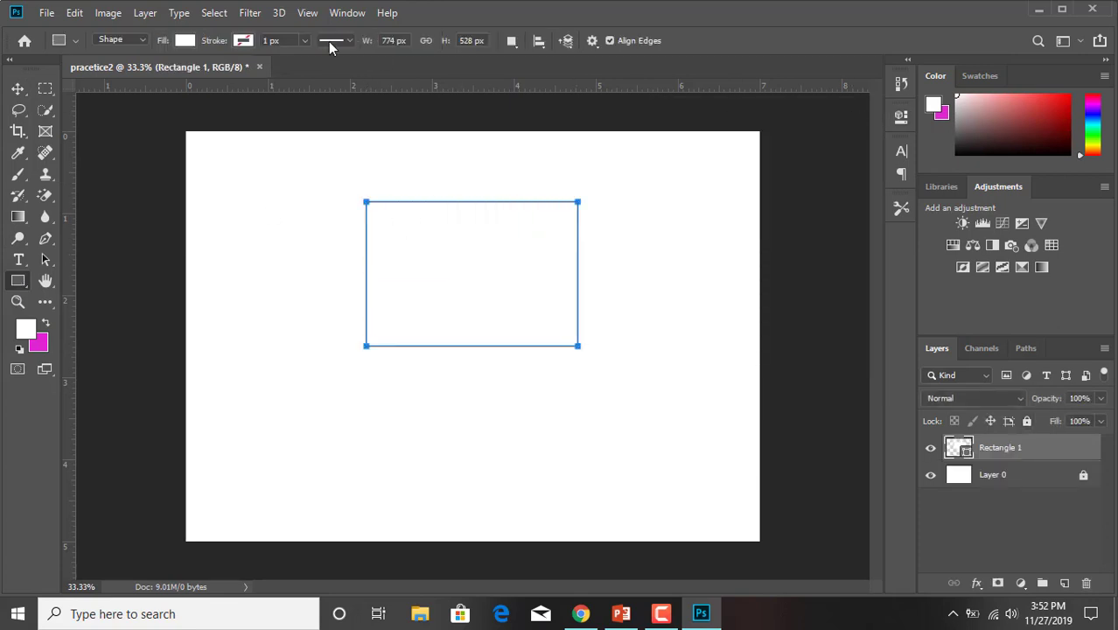
{"action": "left_click", "coordinate": [187, 41]}
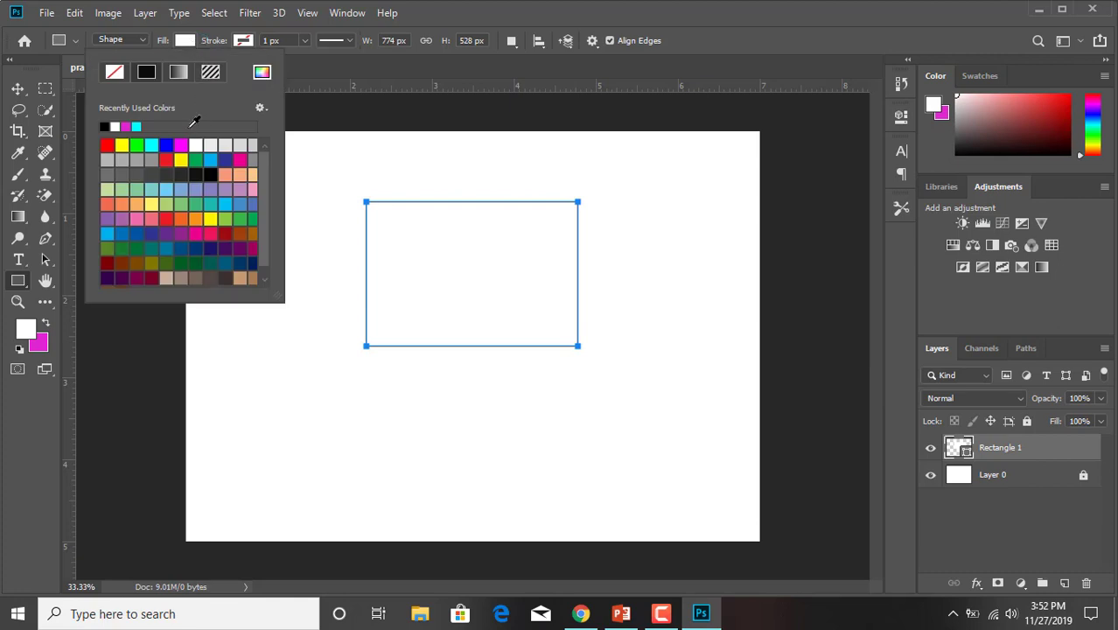
{"action": "left_click", "coordinate": [166, 145]}
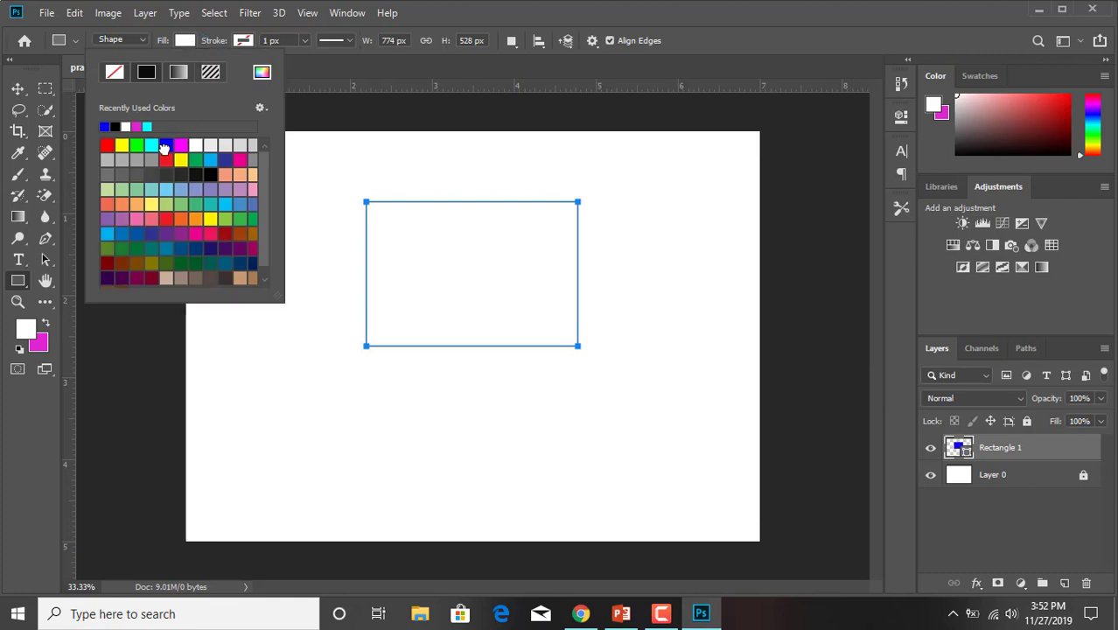
Step: Sample the rectangle's blue as the foreground colour, then delete the rectangle
{"action": "left_click", "coordinate": [16, 88]}
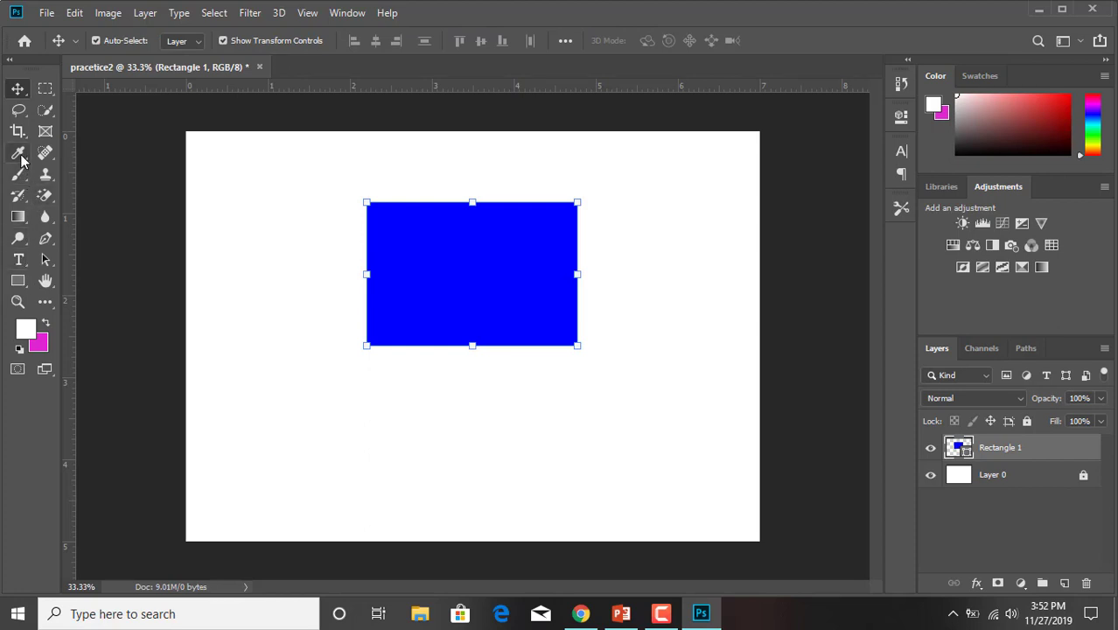
{"action": "left_click", "coordinate": [17, 152]}
{"action": "left_click", "coordinate": [465, 241]}
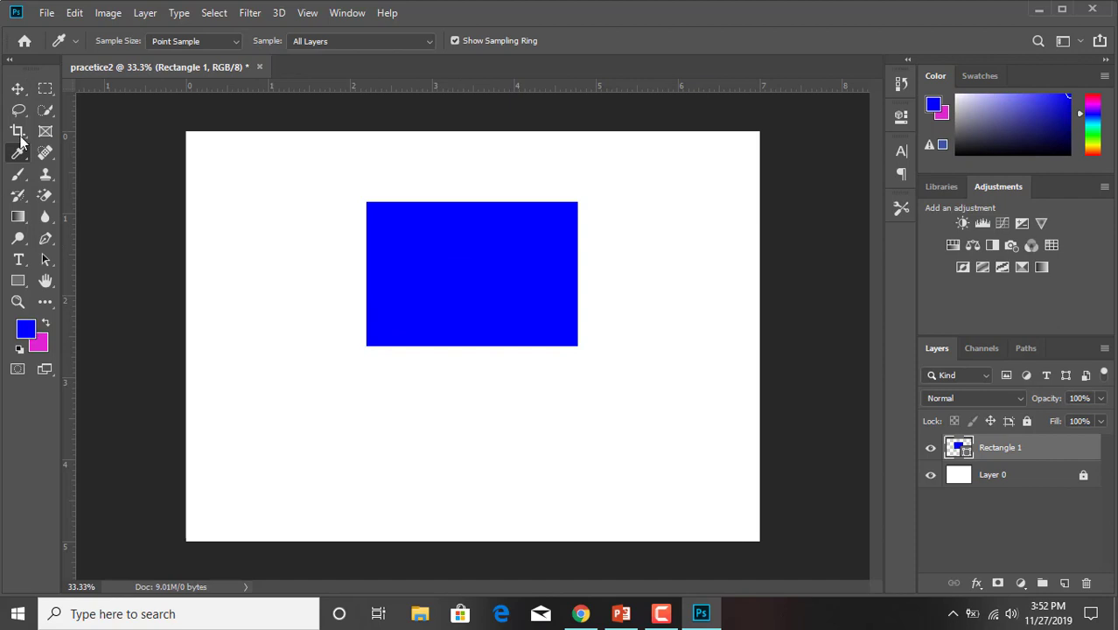
{"action": "left_click", "coordinate": [16, 89]}
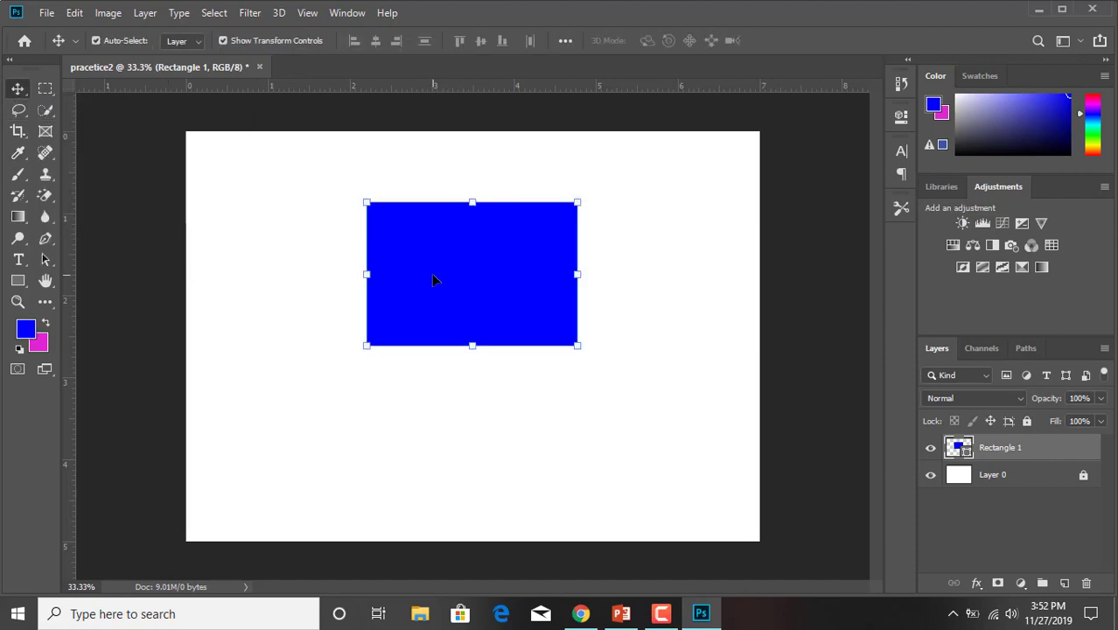
{"action": "key", "text": "Delete"}
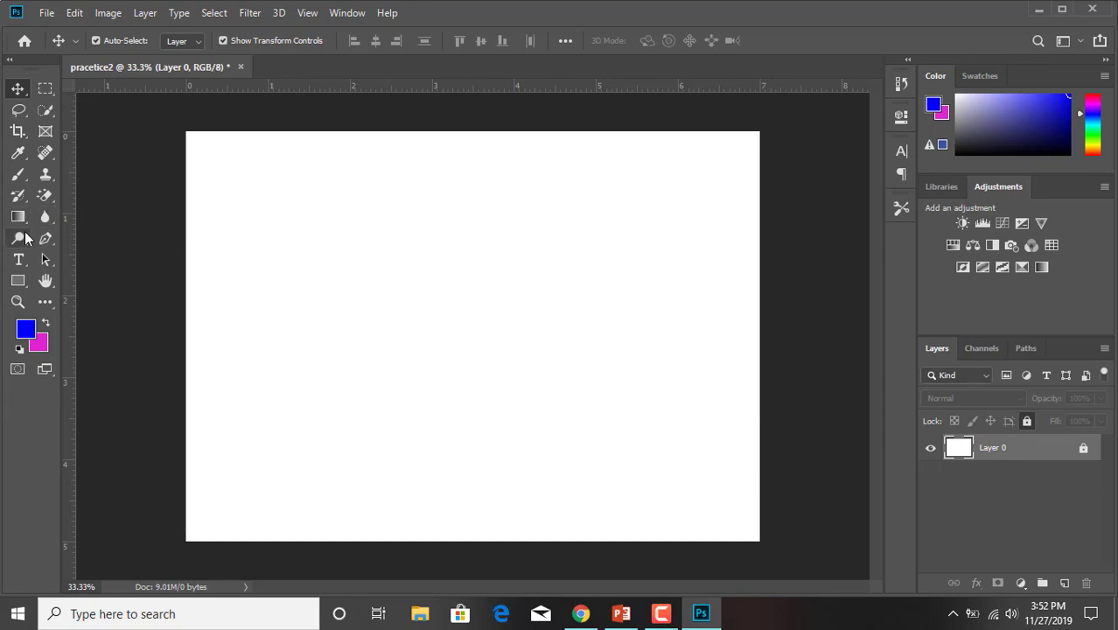
Step: Draw a 1.75 inch (333 px) square near the canvas top-left
{"action": "left_click", "coordinate": [17, 280]}
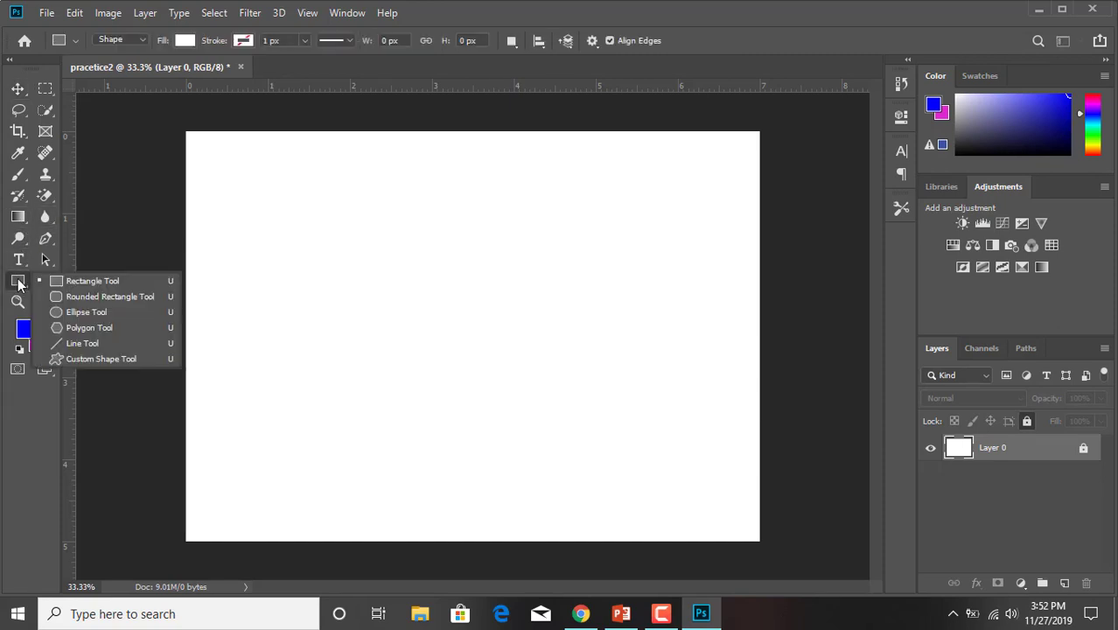
{"action": "left_click", "coordinate": [92, 282]}
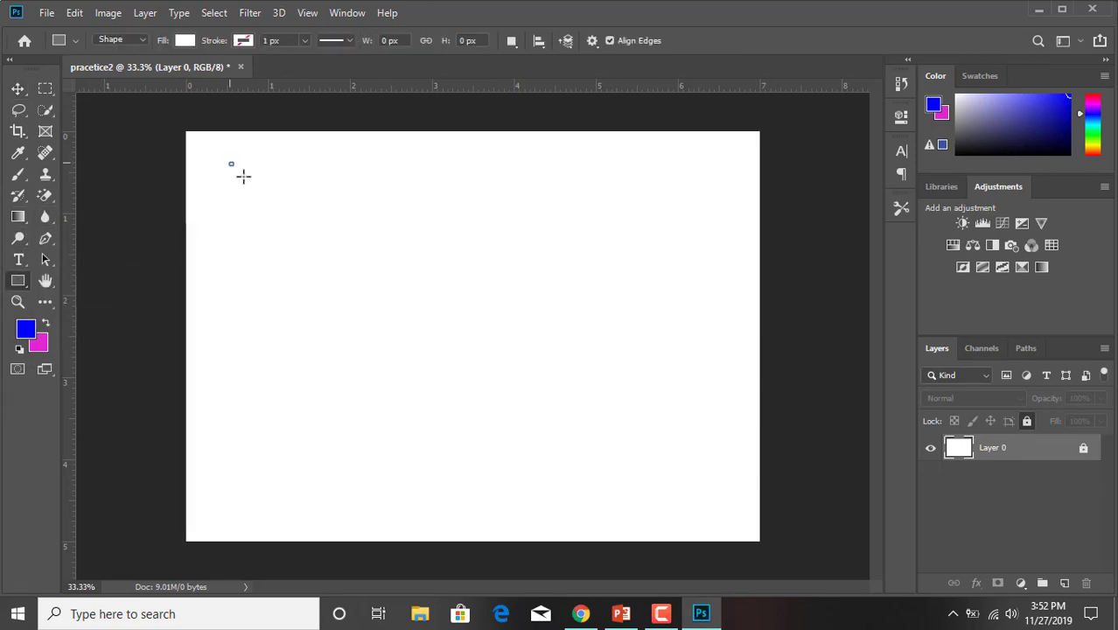
{"action": "left_click_drag", "start_coordinate": [243, 176], "coordinate": [339, 256]}
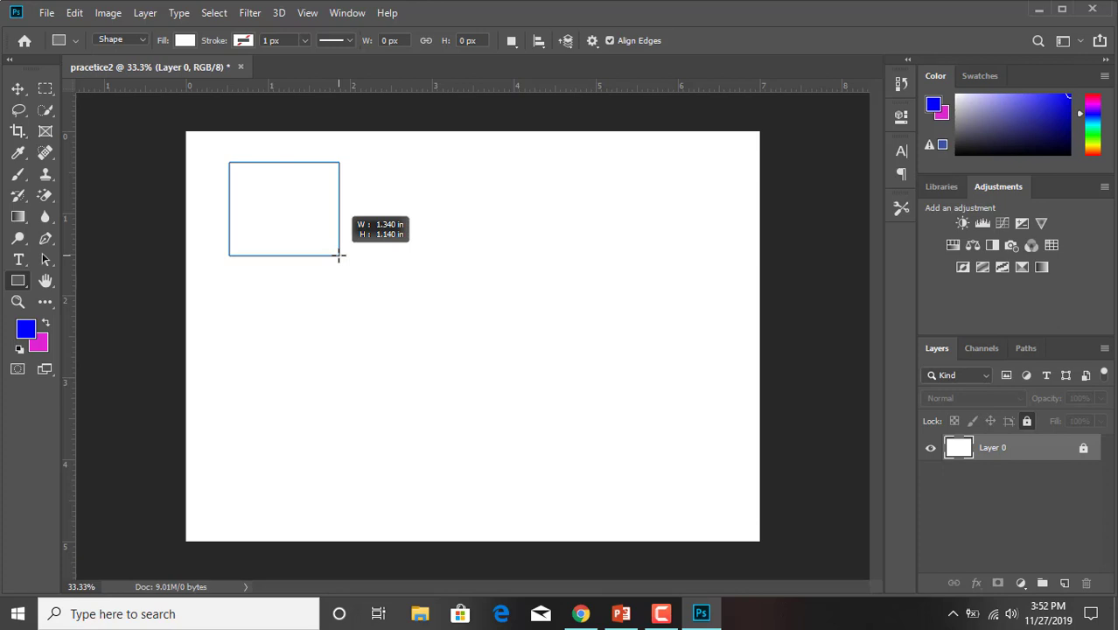
{"action": "left_click_drag", "start_coordinate": [340, 255], "coordinate": [318, 290]}
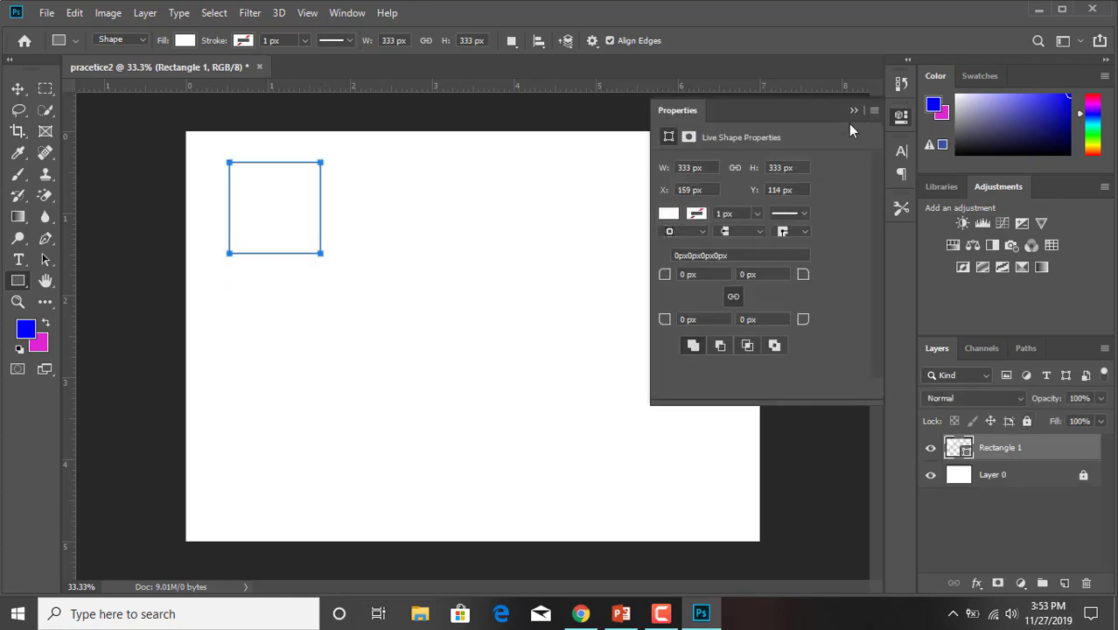
{"action": "left_click", "coordinate": [853, 112]}
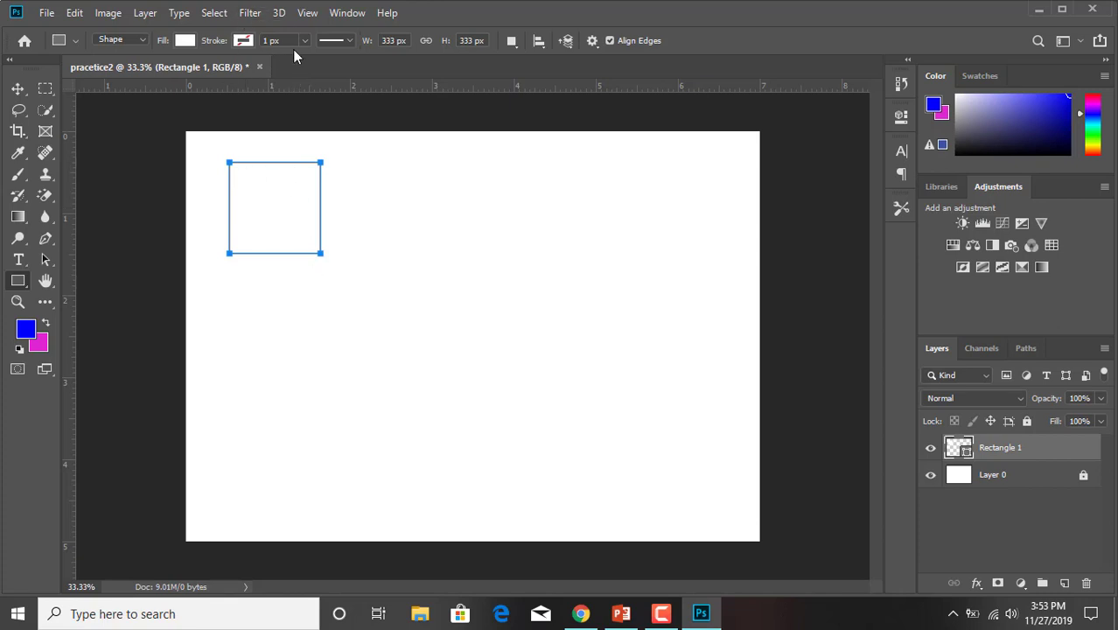
Step: Set the square's fill to blue and pick the Rounded Rectangle Tool
{"action": "left_click", "coordinate": [244, 40]}
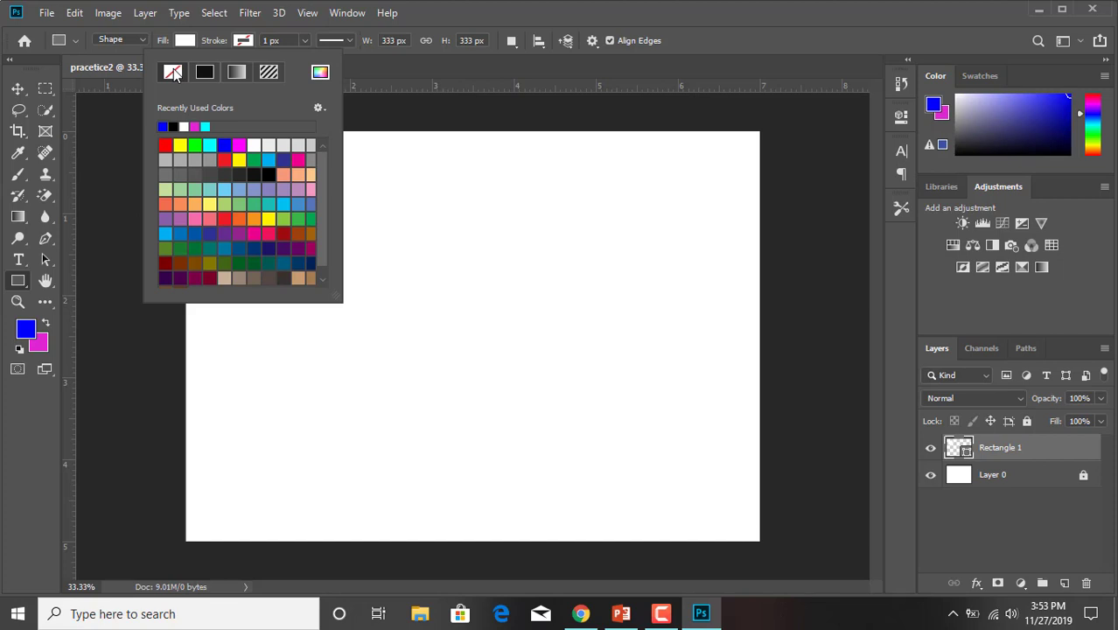
{"action": "left_click", "coordinate": [440, 60]}
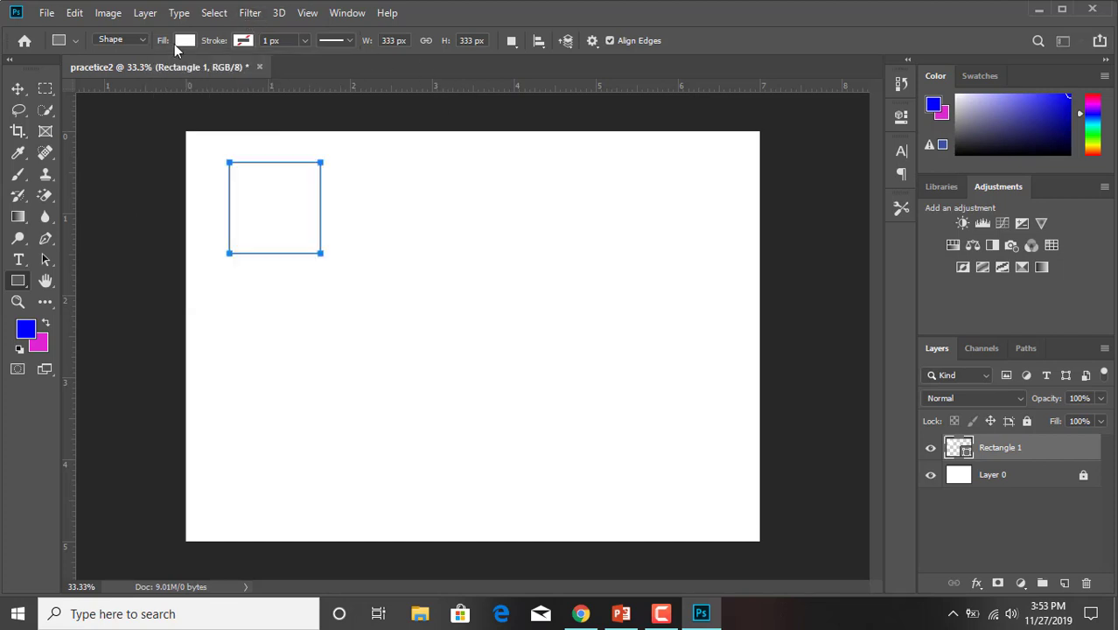
{"action": "left_click", "coordinate": [184, 41]}
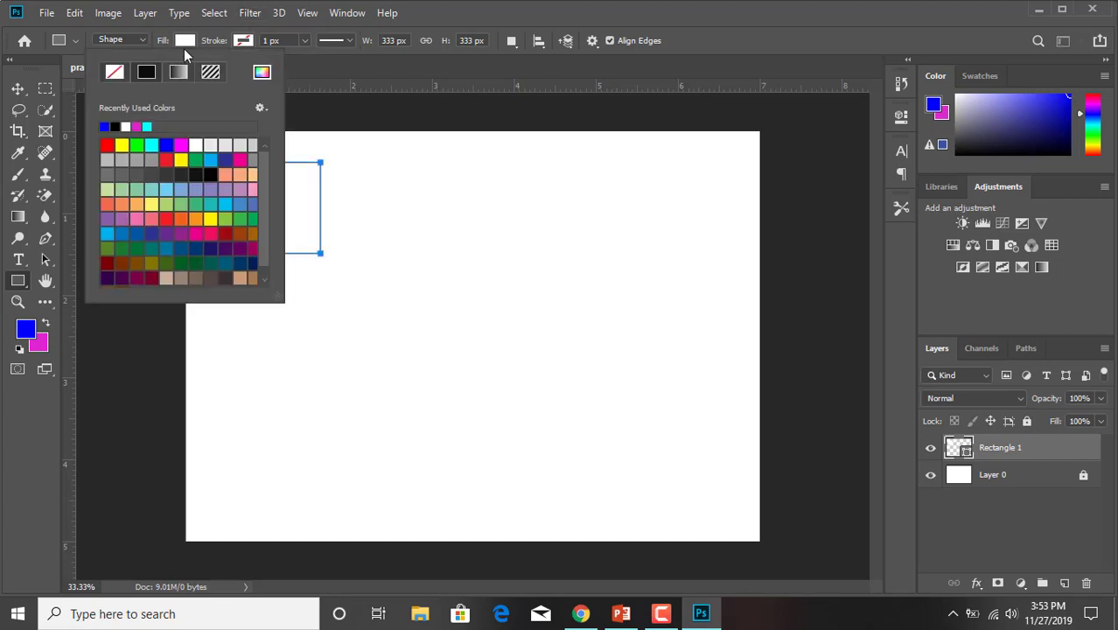
{"action": "left_click", "coordinate": [167, 146]}
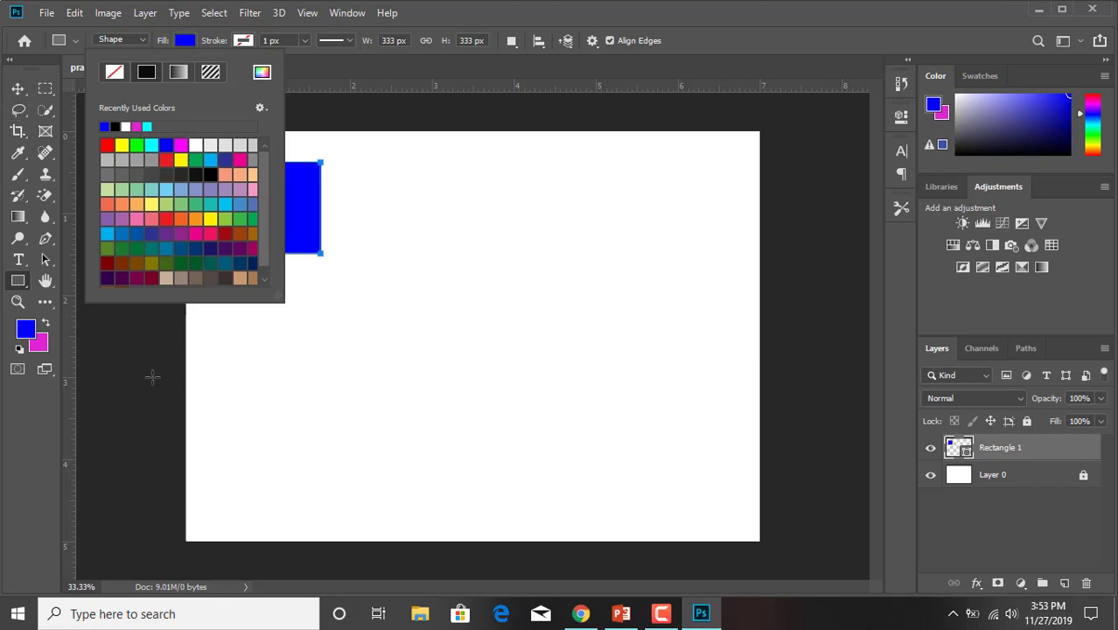
{"action": "left_click", "coordinate": [18, 90]}
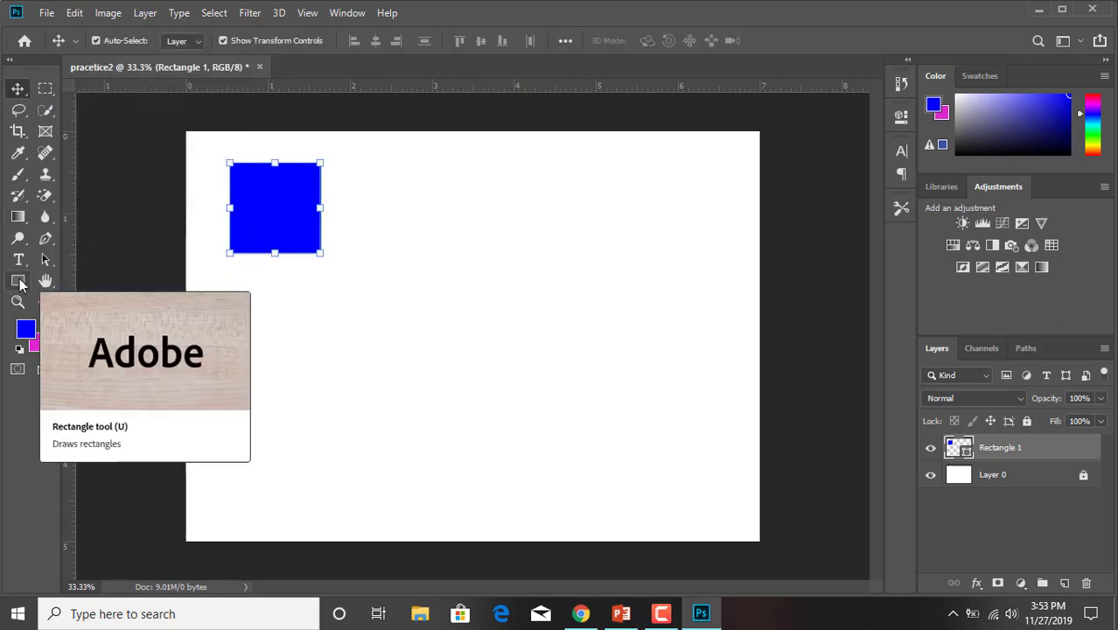
{"action": "left_click", "coordinate": [18, 281]}
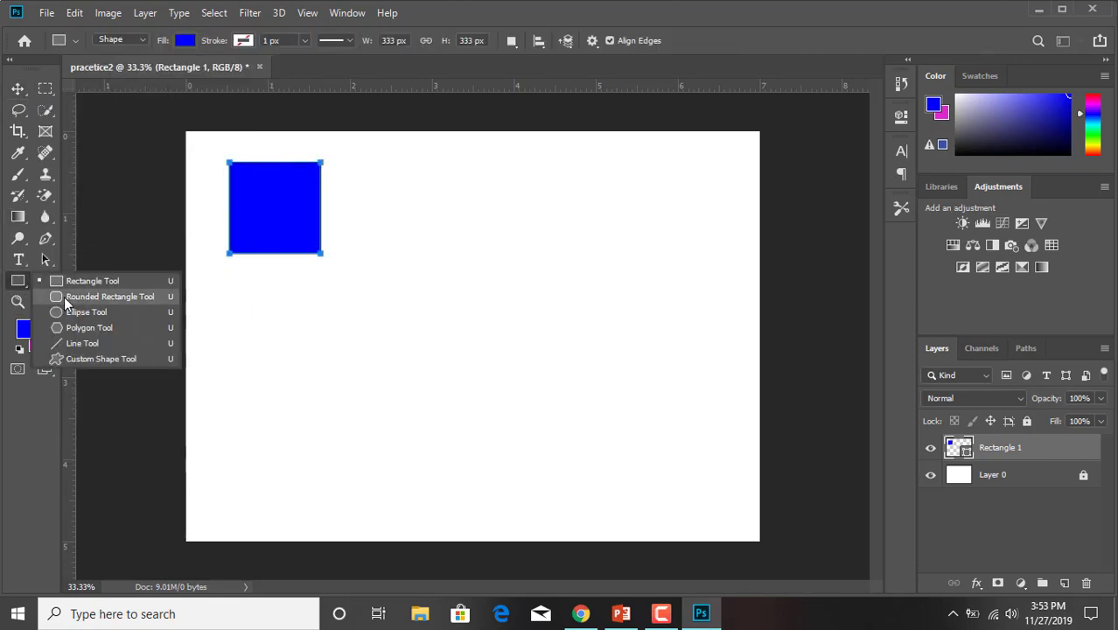
{"action": "left_click", "coordinate": [64, 295]}
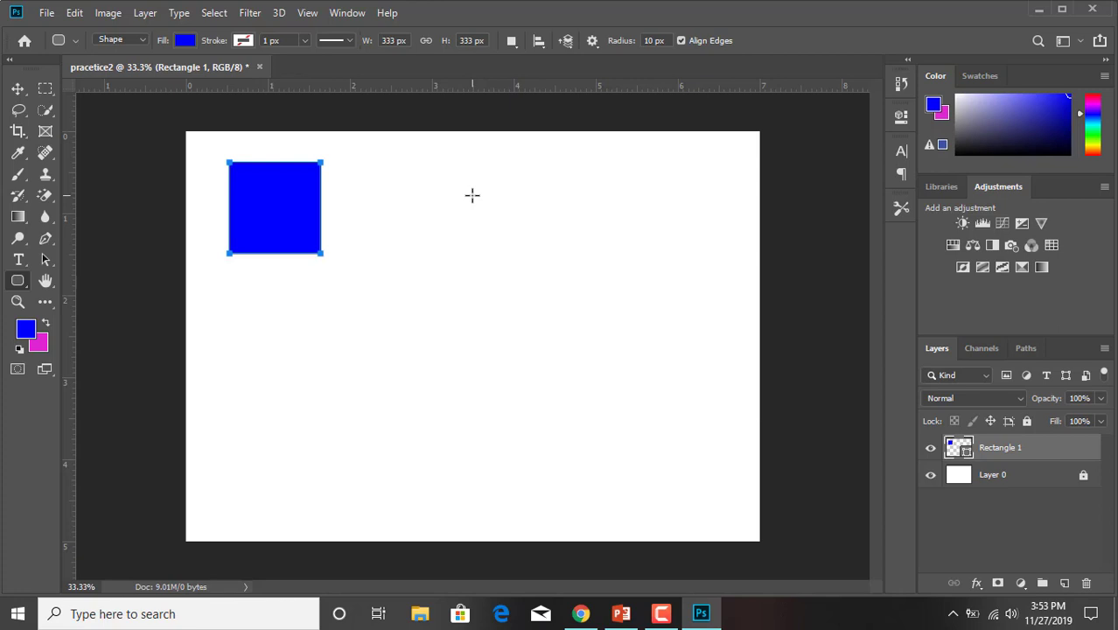
Step: Draw a second square right of the first, then delete the Rectangle 1 layer holding both
{"action": "left_click_drag", "start_coordinate": [472, 195], "coordinate": [589, 350]}
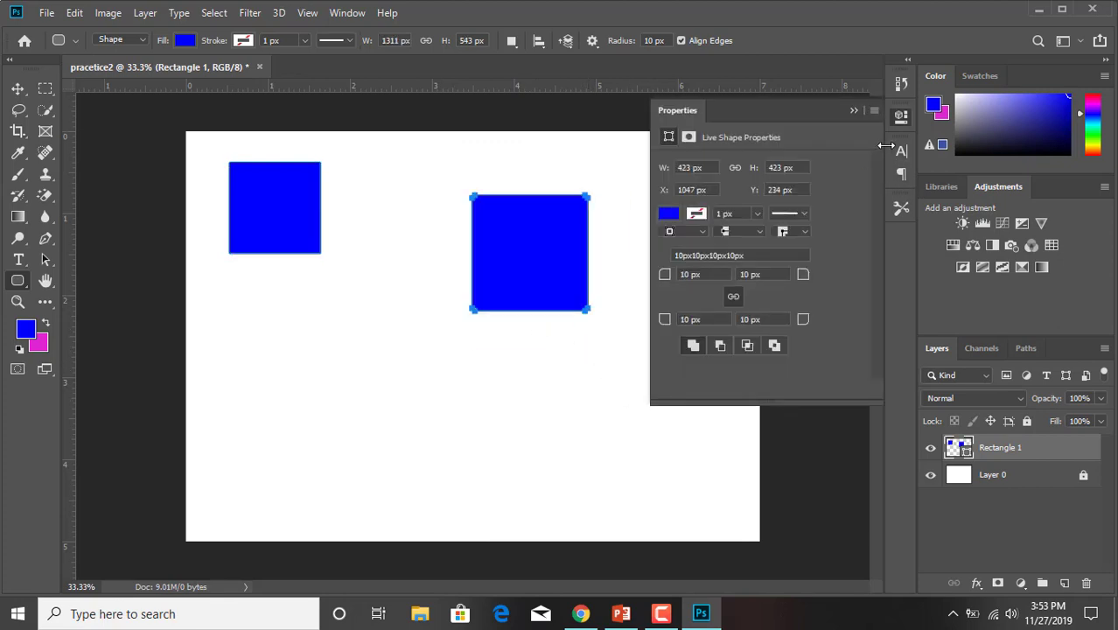
{"action": "left_click", "coordinate": [850, 112]}
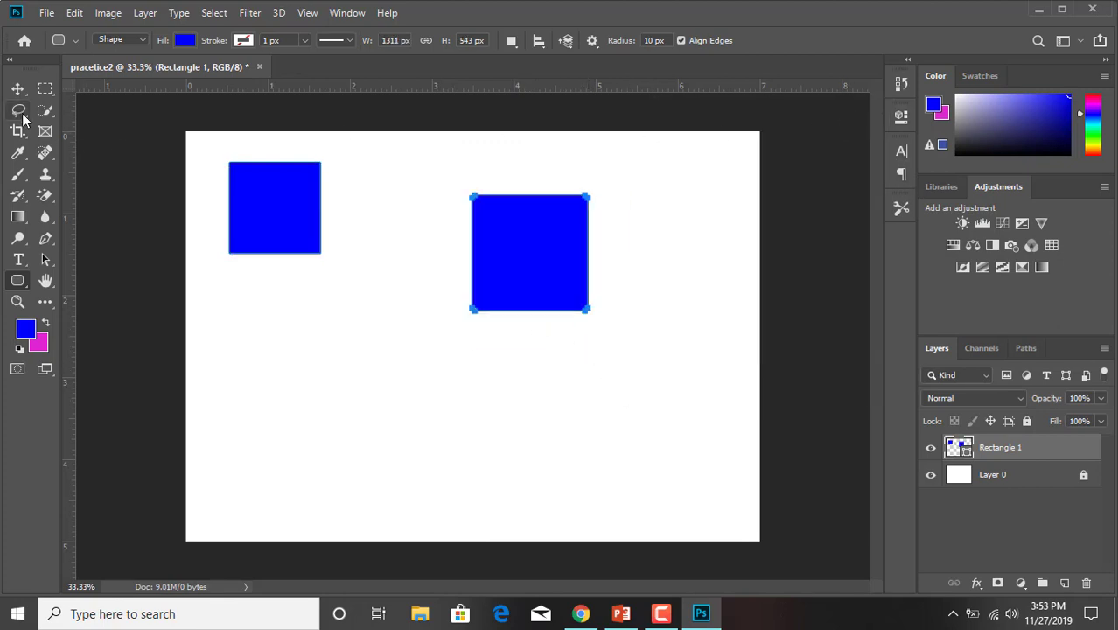
{"action": "key", "text": "v"}
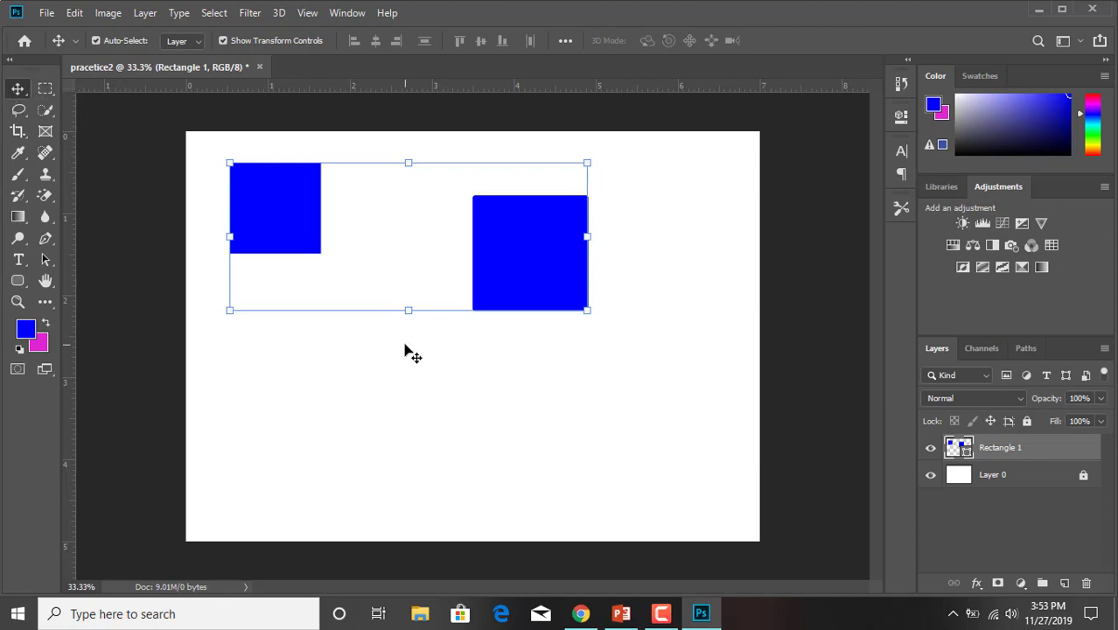
{"action": "left_click", "coordinate": [488, 385]}
{"action": "left_click", "coordinate": [529, 287]}
{"action": "key", "text": "Delete"}
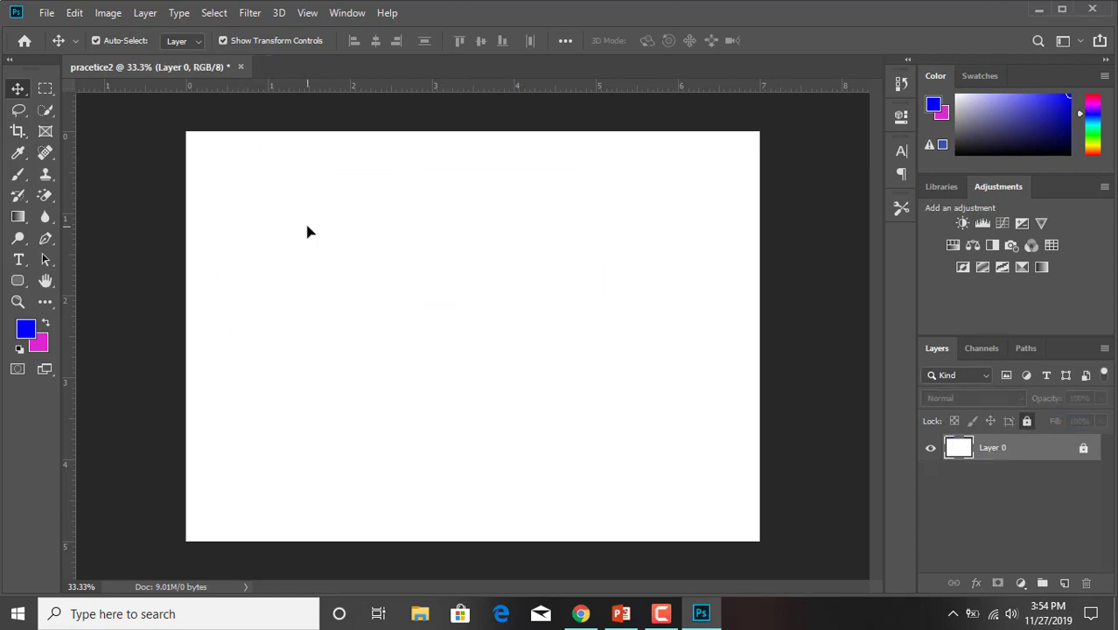
Step: Draw a 582 x 477 px rectangle near the canvas top-left and fill it blue
{"action": "left_click", "coordinate": [18, 282]}
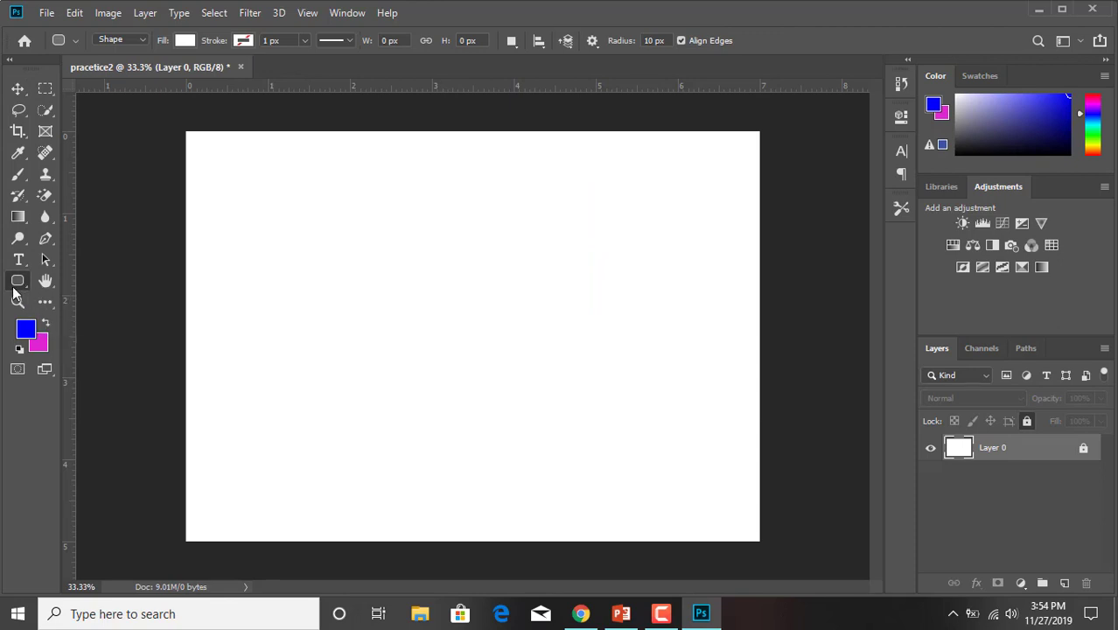
{"action": "right_click", "coordinate": [15, 284]}
{"action": "left_click", "coordinate": [61, 282]}
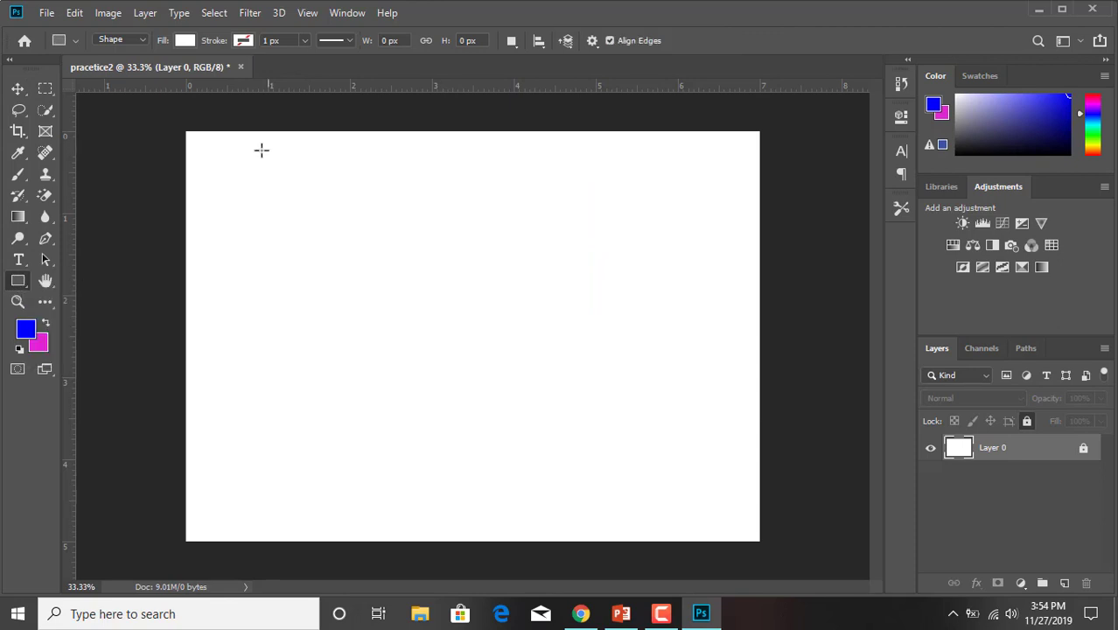
{"action": "left_click_drag", "start_coordinate": [262, 149], "coordinate": [420, 280]}
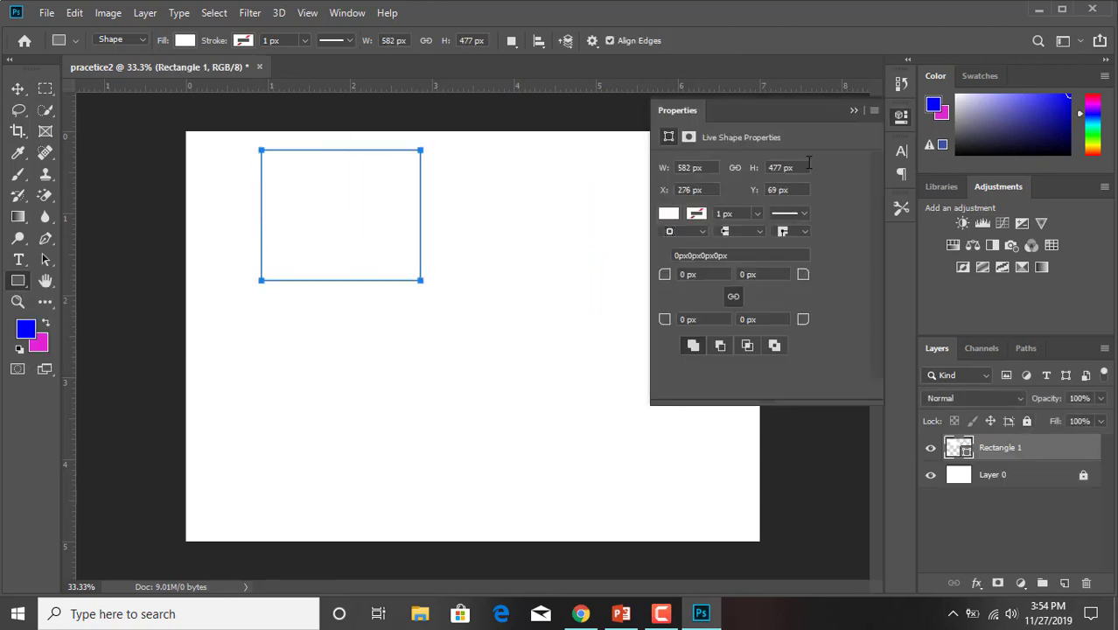
{"action": "left_click", "coordinate": [855, 112]}
{"action": "left_click", "coordinate": [183, 39]}
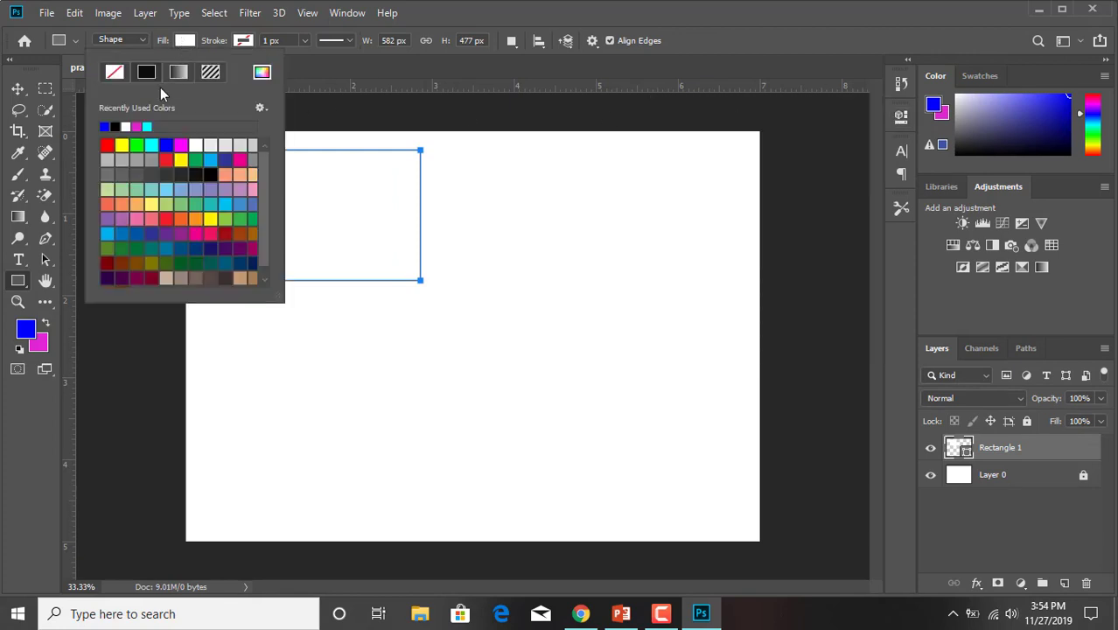
{"action": "left_click", "coordinate": [166, 145]}
{"action": "left_click", "coordinate": [18, 88]}
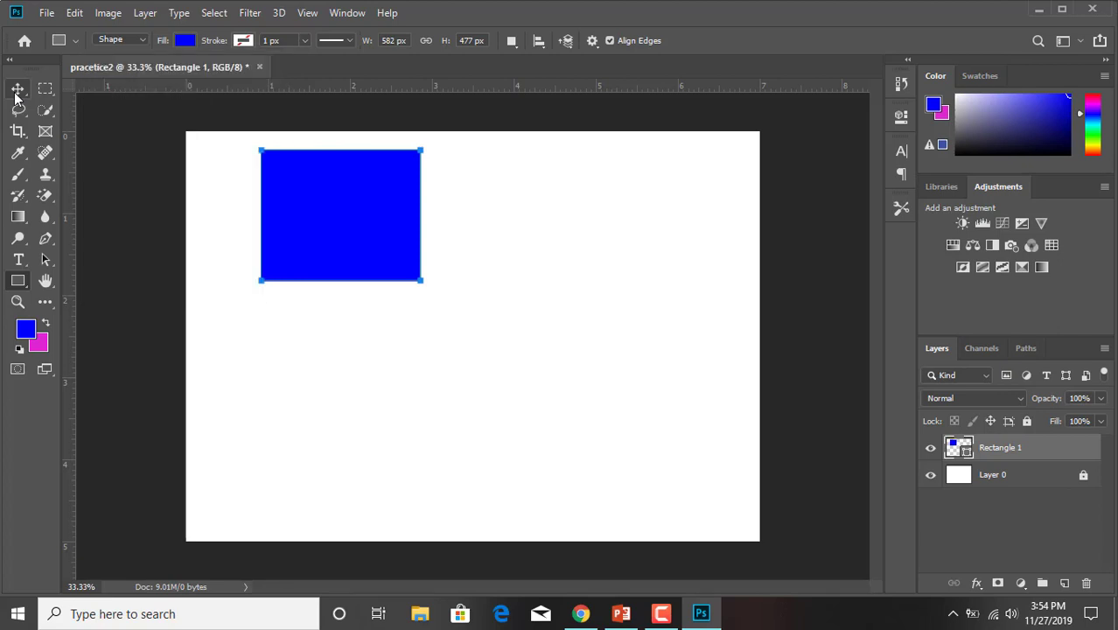
{"action": "left_click", "coordinate": [584, 308]}
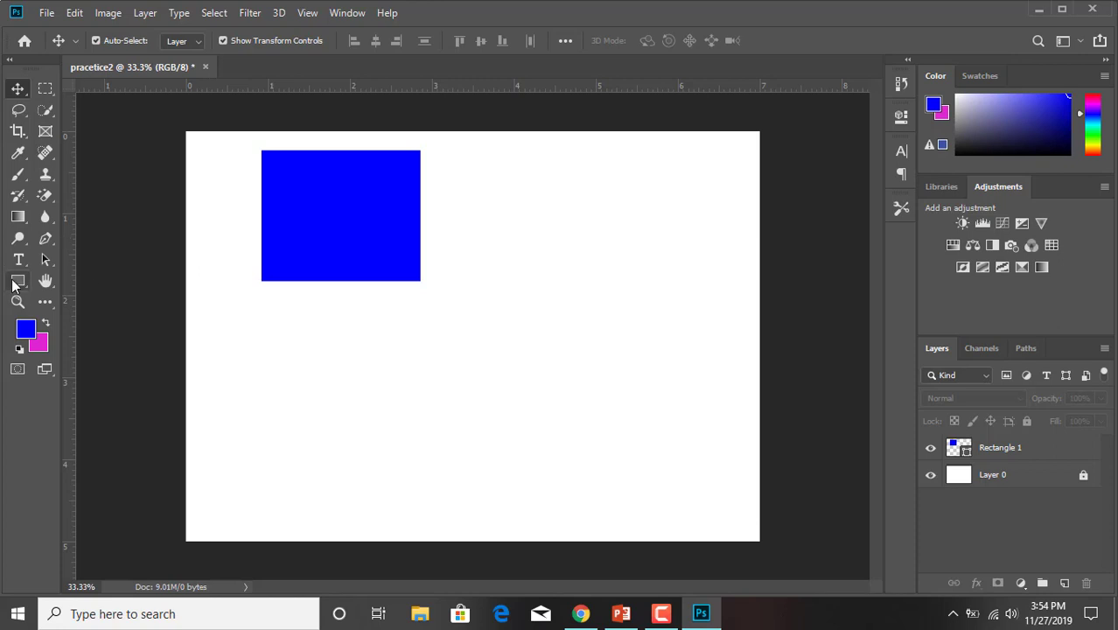
Step: Draw a cyan rounded rectangle to the right of the blue rectangle
{"action": "left_click", "coordinate": [15, 285]}
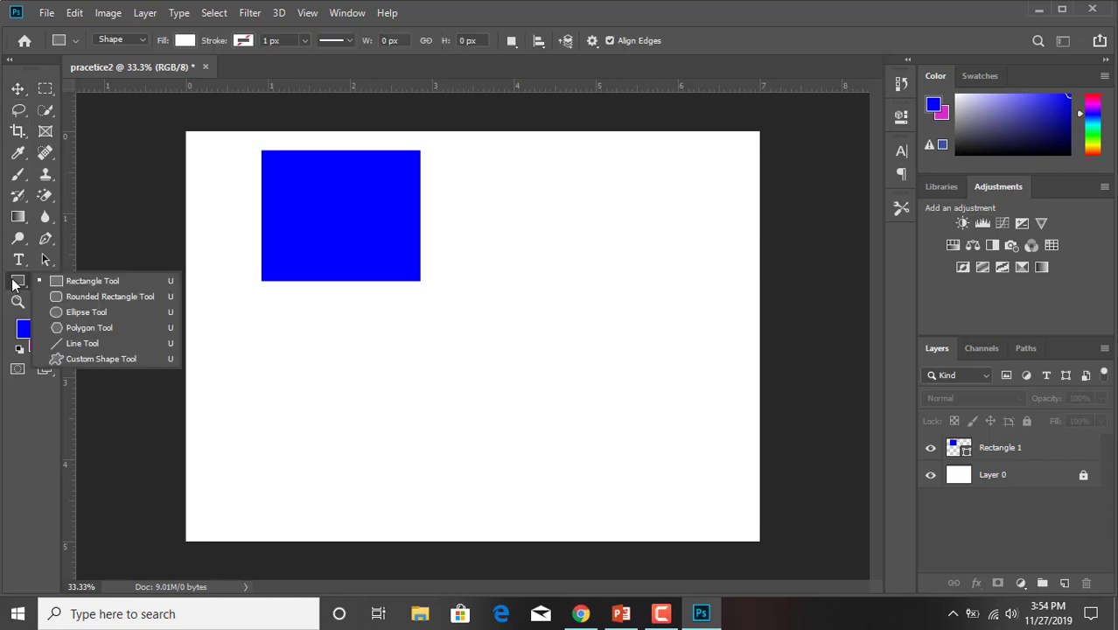
{"action": "left_click", "coordinate": [91, 298]}
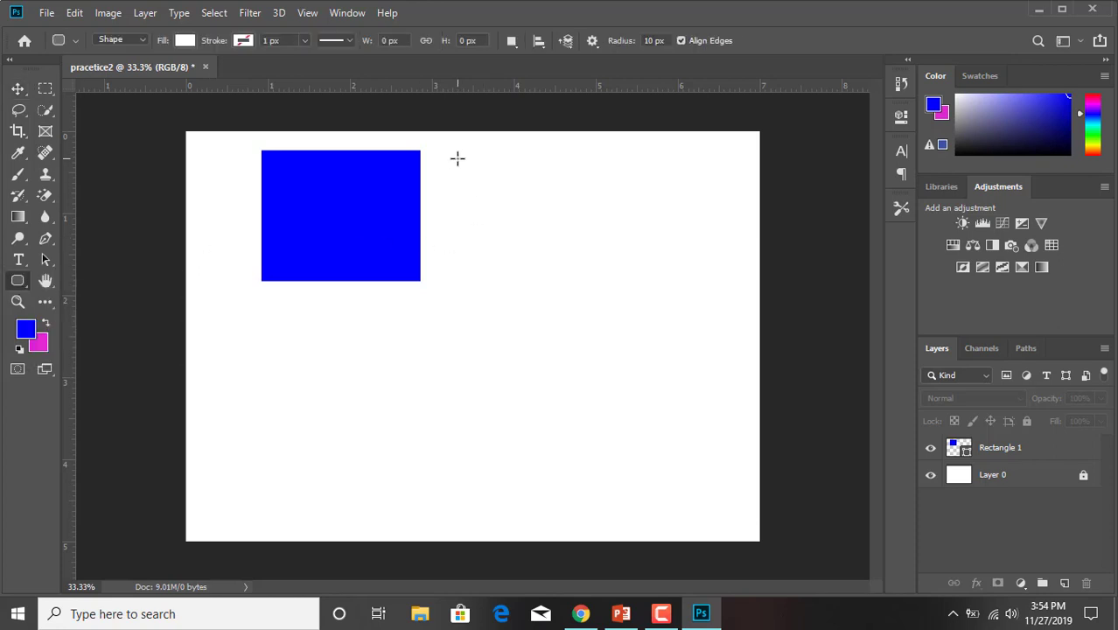
{"action": "left_click_drag", "start_coordinate": [458, 158], "coordinate": [580, 261]}
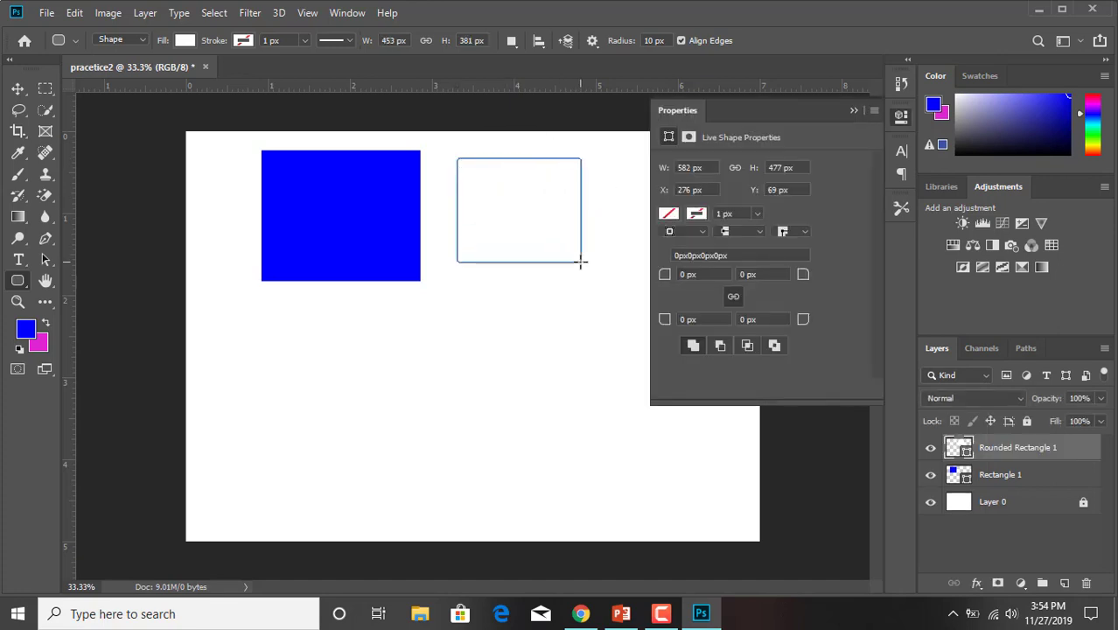
{"action": "left_click", "coordinate": [849, 112]}
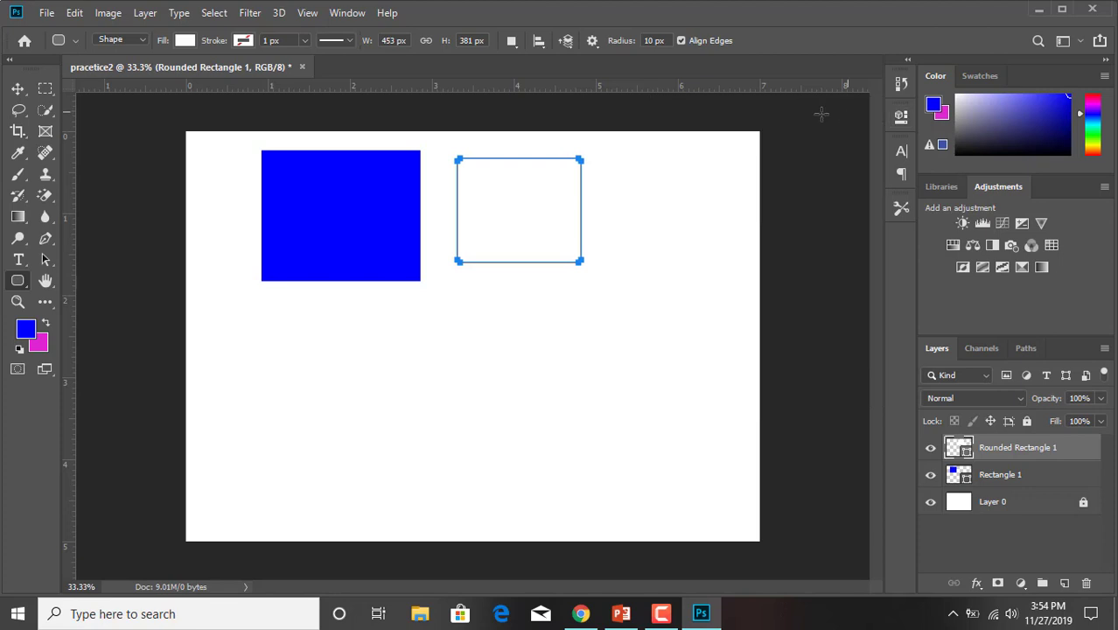
{"action": "left_click", "coordinate": [182, 41]}
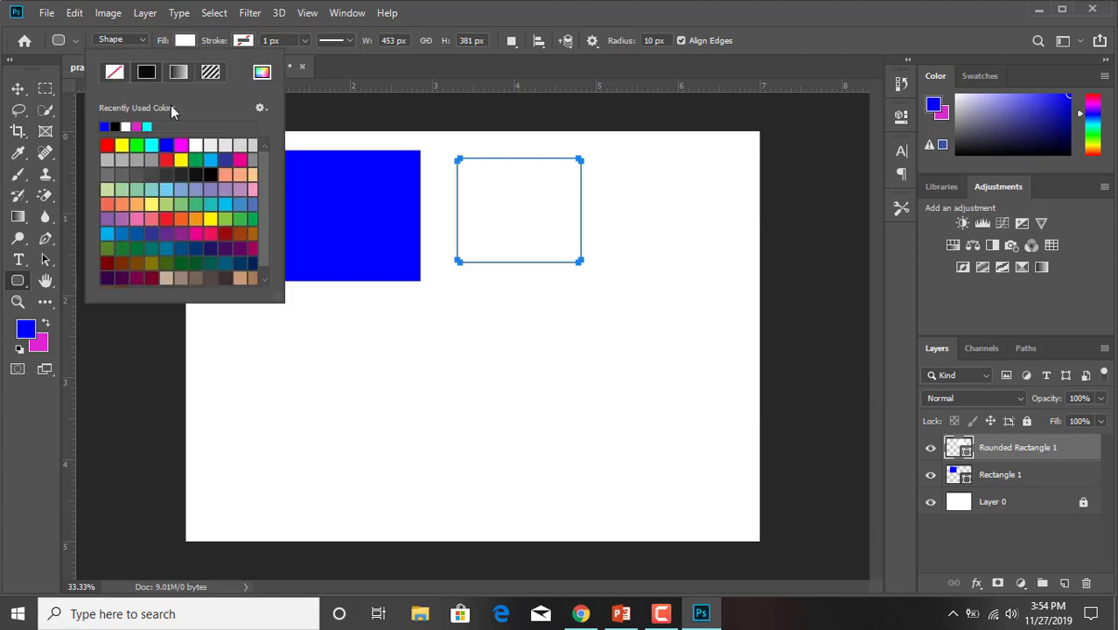
{"action": "left_click", "coordinate": [151, 128]}
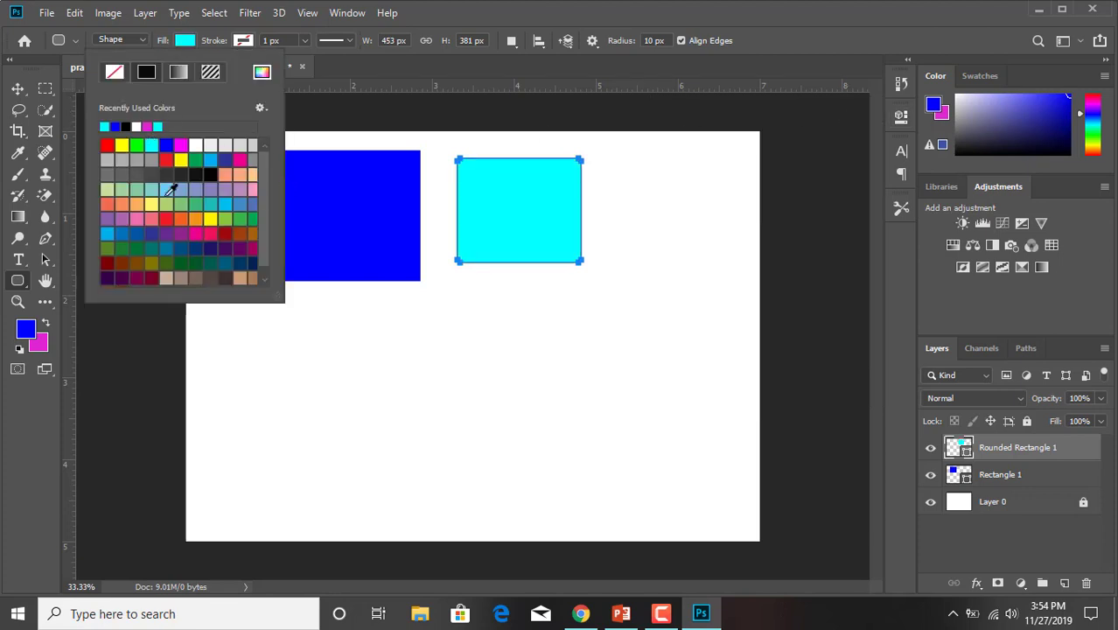
{"action": "left_click", "coordinate": [24, 94]}
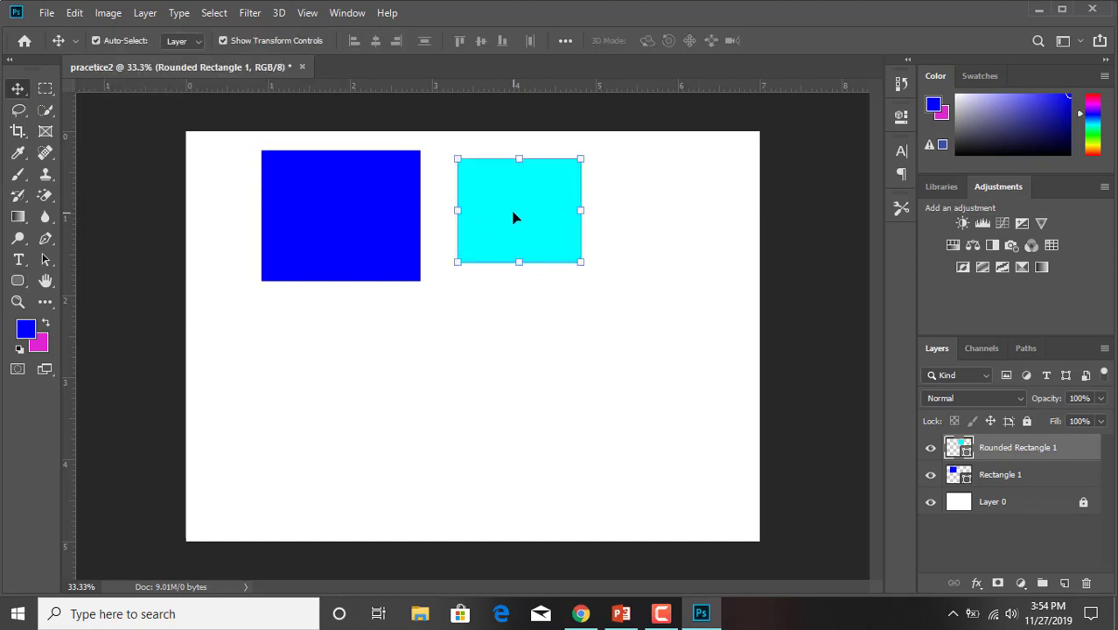
{"action": "left_click_drag", "start_coordinate": [515, 218], "coordinate": [531, 236]}
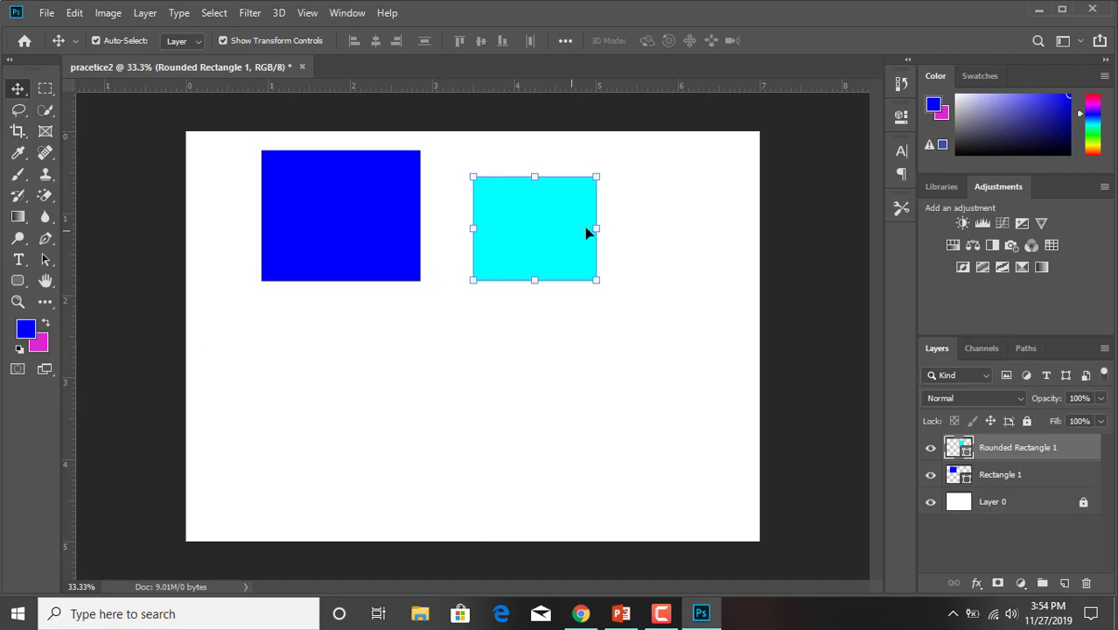
Step: Recolour the rounded rectangle magenta and align its top with the blue rectangle
{"action": "key", "text": "ctrl+BackSpace"}
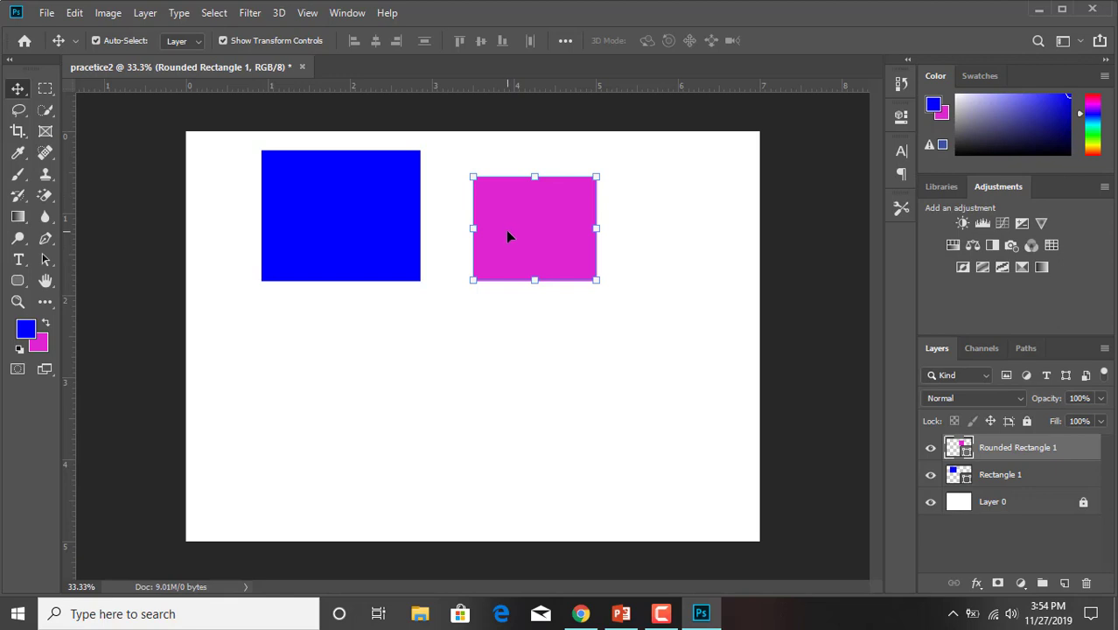
{"action": "key", "text": "alt+BackSpace"}
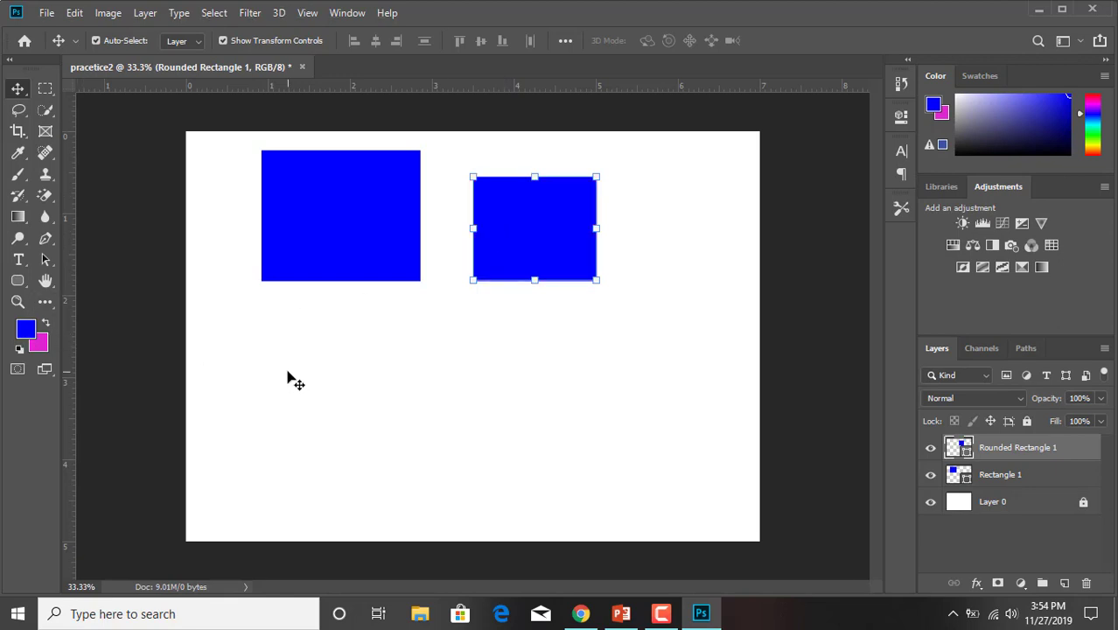
{"action": "key", "text": "ctrl+BackSpace"}
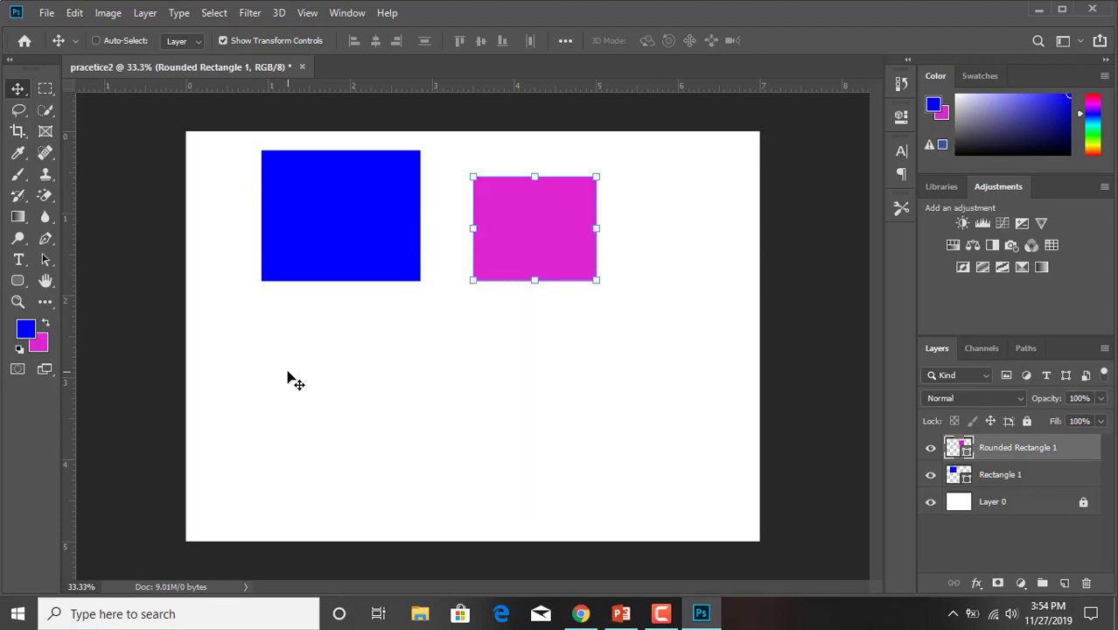
{"action": "key", "text": "alt+BackSpace"}
{"action": "key", "text": "ctrl+BackSpace"}
{"action": "key", "text": "alt+BackSpace"}
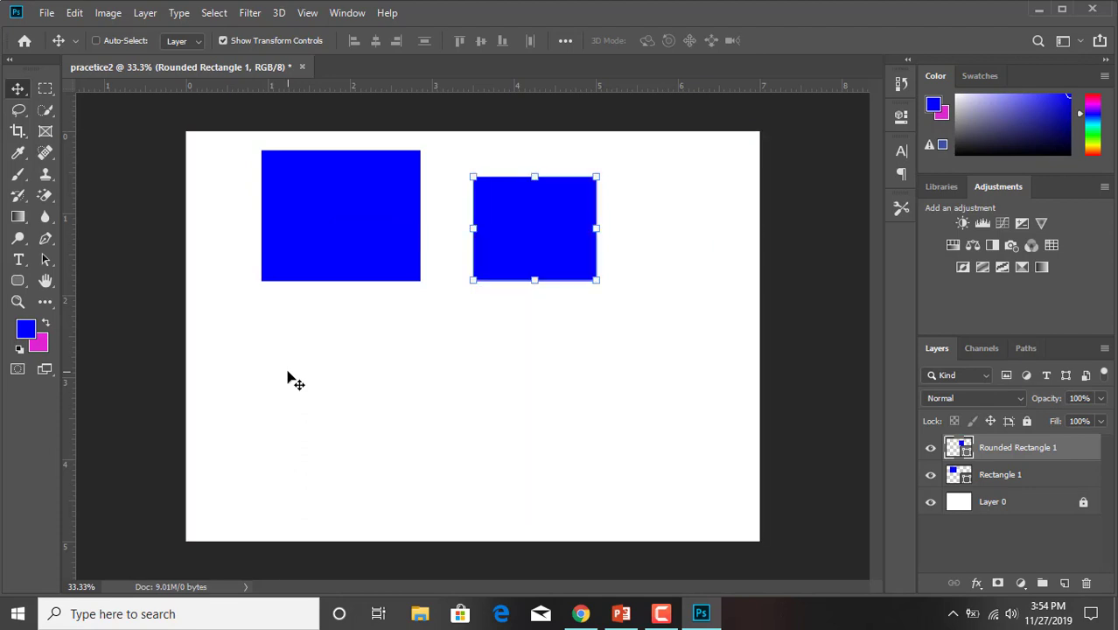
{"action": "key", "text": "ctrl+BackSpace"}
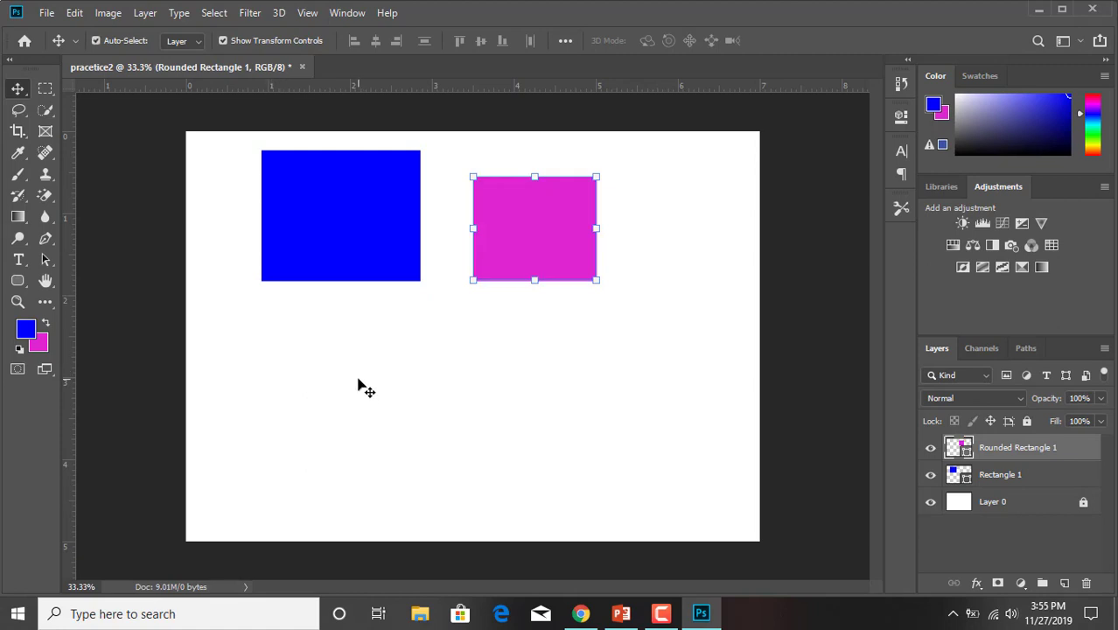
{"action": "left_click", "coordinate": [596, 281]}
{"action": "left_click_drag", "start_coordinate": [584, 234], "coordinate": [558, 213]}
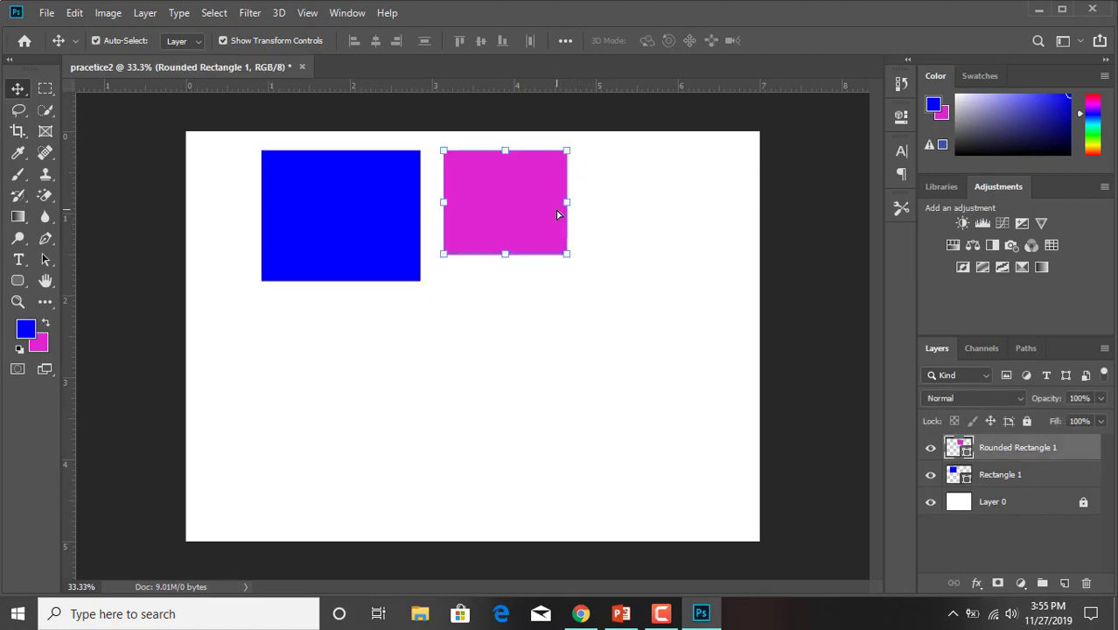
Step: Draw a circle below the blue rectangle and fill it cyan
{"action": "left_click", "coordinate": [18, 280]}
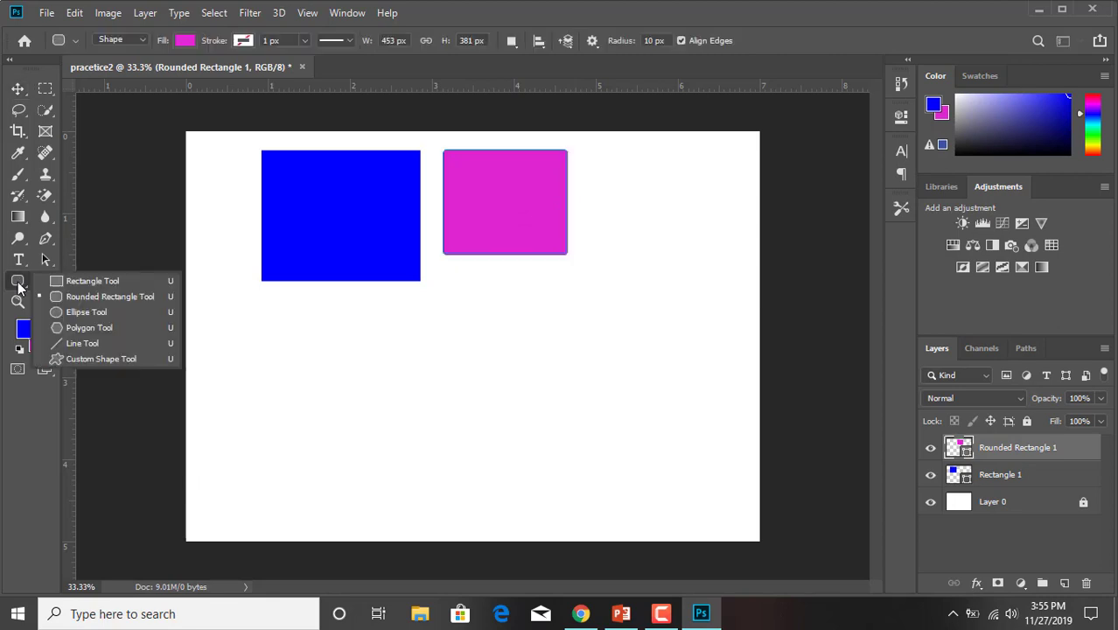
{"action": "left_click", "coordinate": [76, 313]}
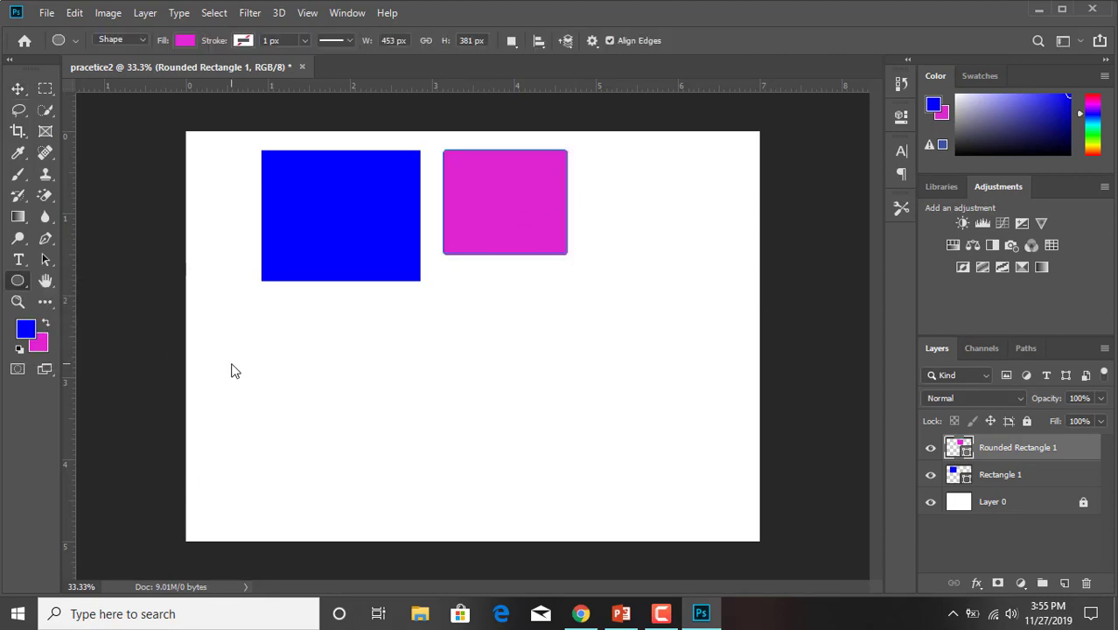
{"action": "left_click_drag", "start_coordinate": [239, 347], "coordinate": [387, 459]}
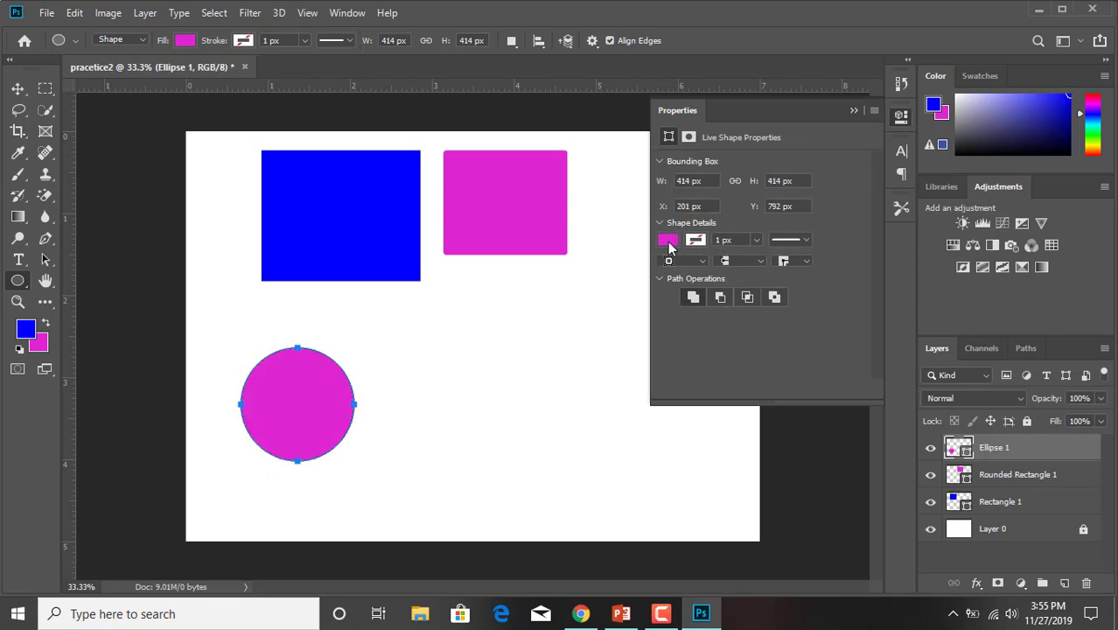
{"action": "left_click", "coordinate": [669, 240]}
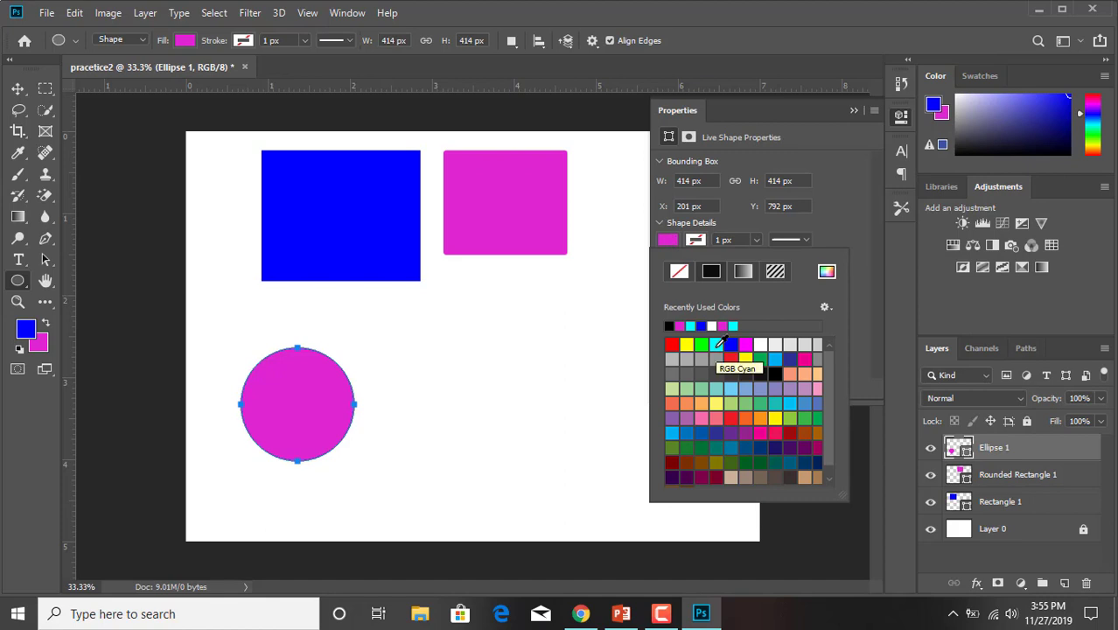
{"action": "left_click", "coordinate": [715, 344]}
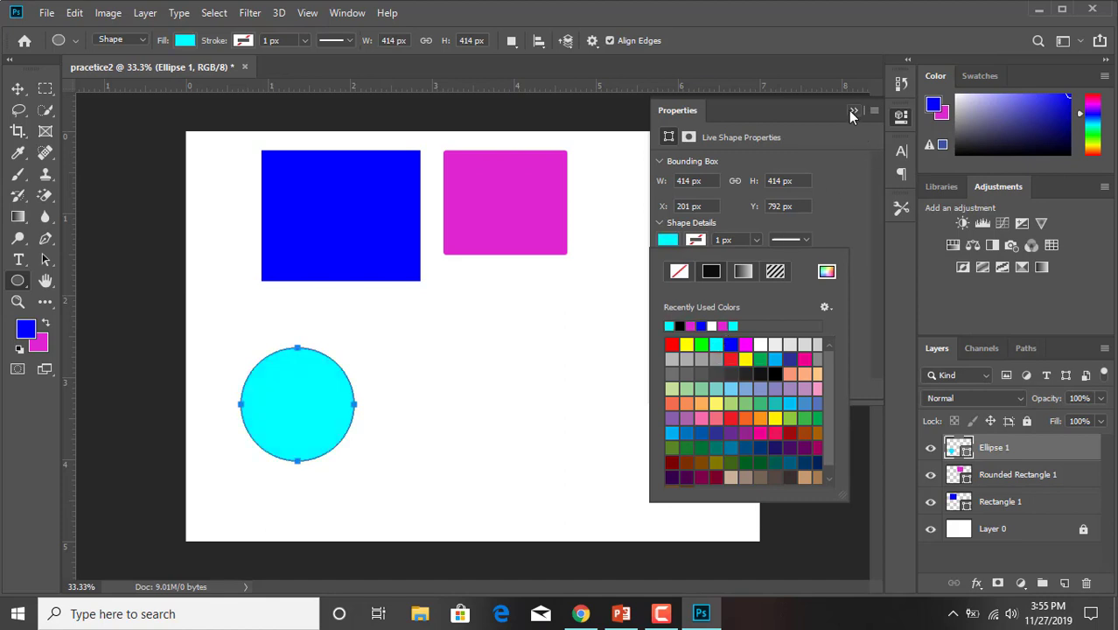
Step: Give the circle a black 4 px outline
{"action": "left_click", "coordinate": [689, 243]}
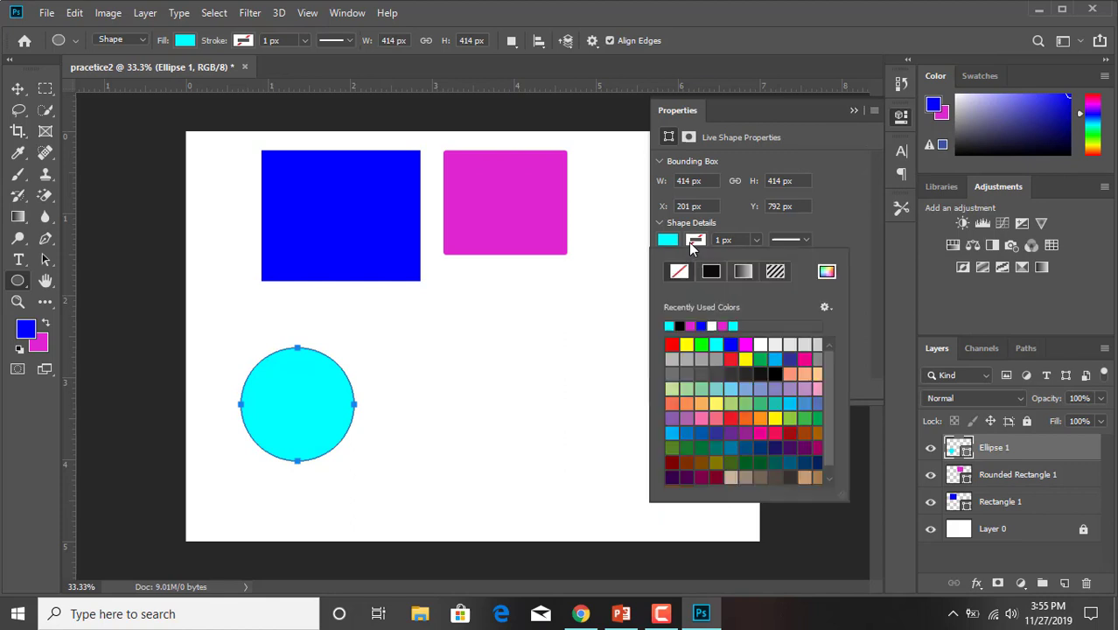
{"action": "left_click", "coordinate": [761, 373]}
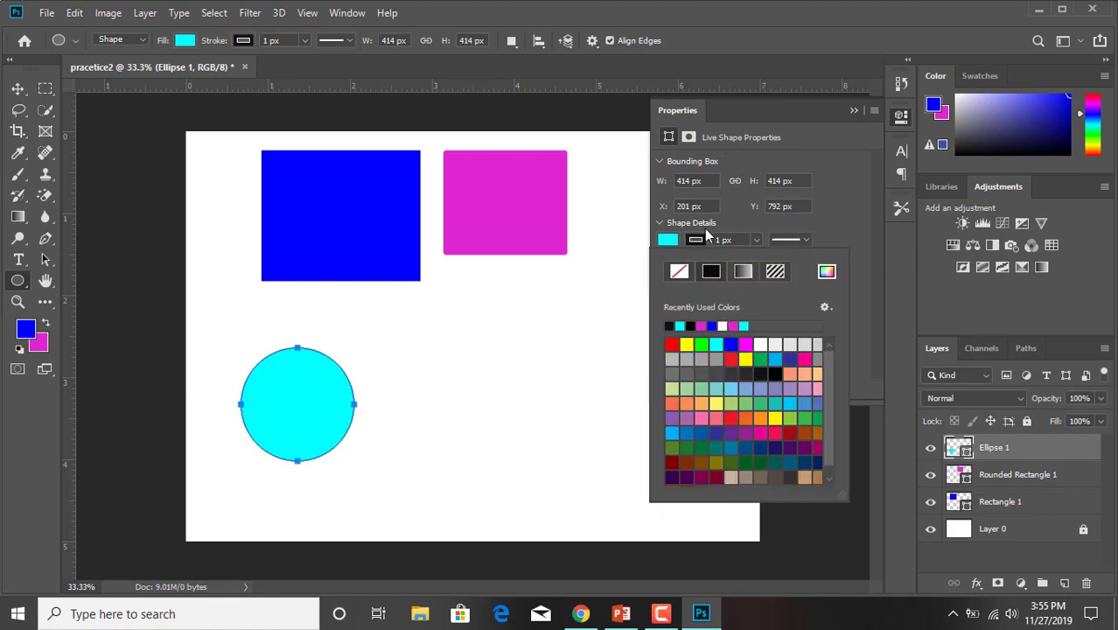
{"action": "left_click", "coordinate": [757, 240]}
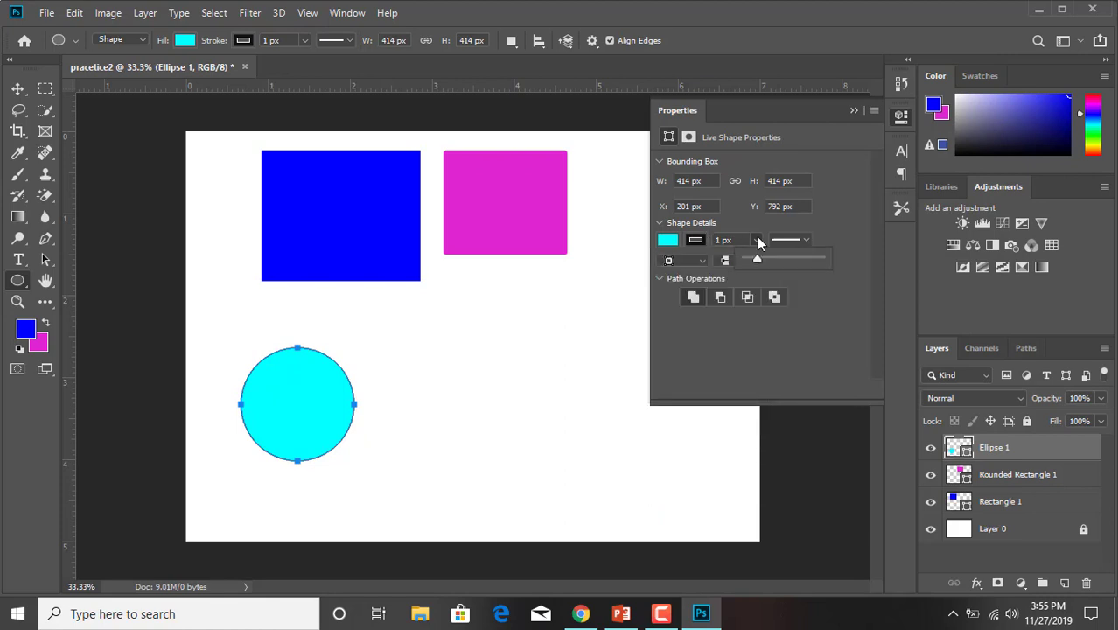
{"action": "left_click", "coordinate": [749, 242]}
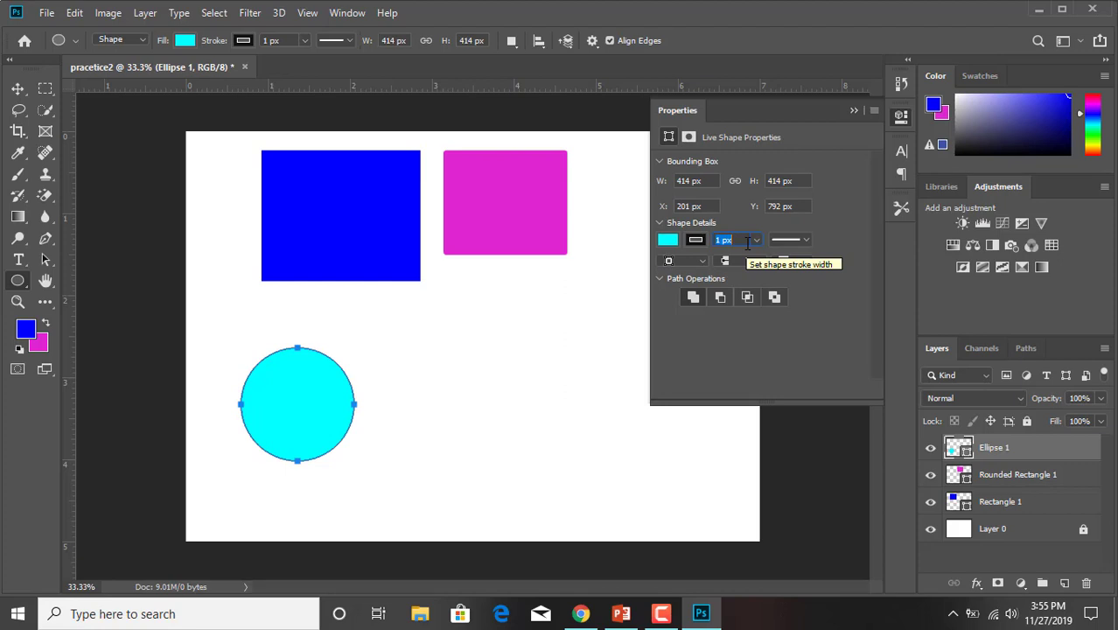
{"action": "key", "text": "Up"}
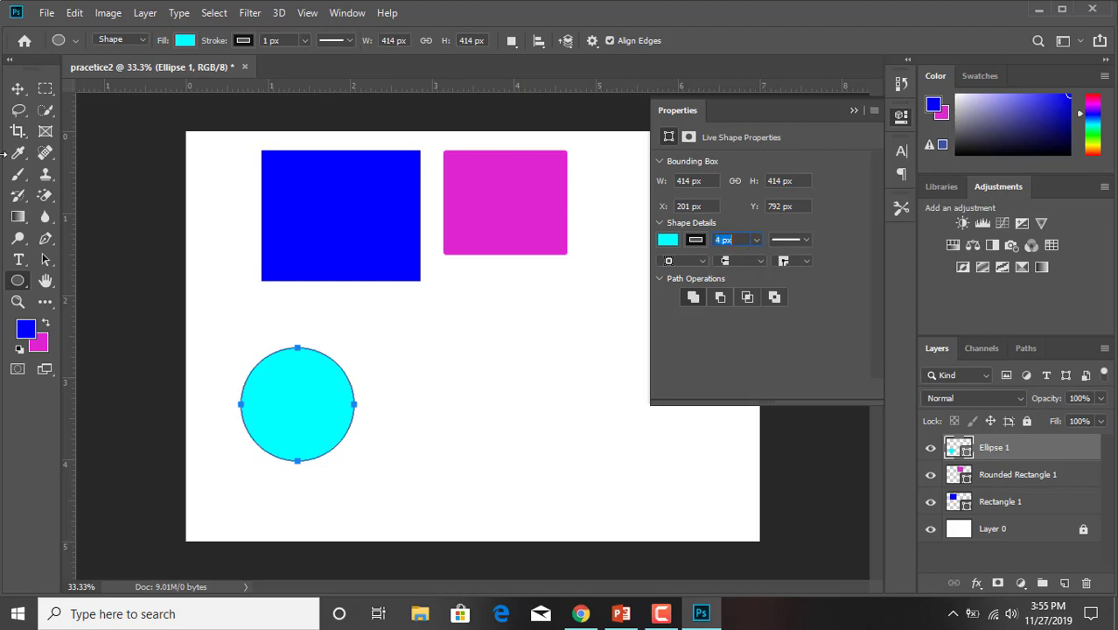
{"action": "left_click", "coordinate": [25, 88]}
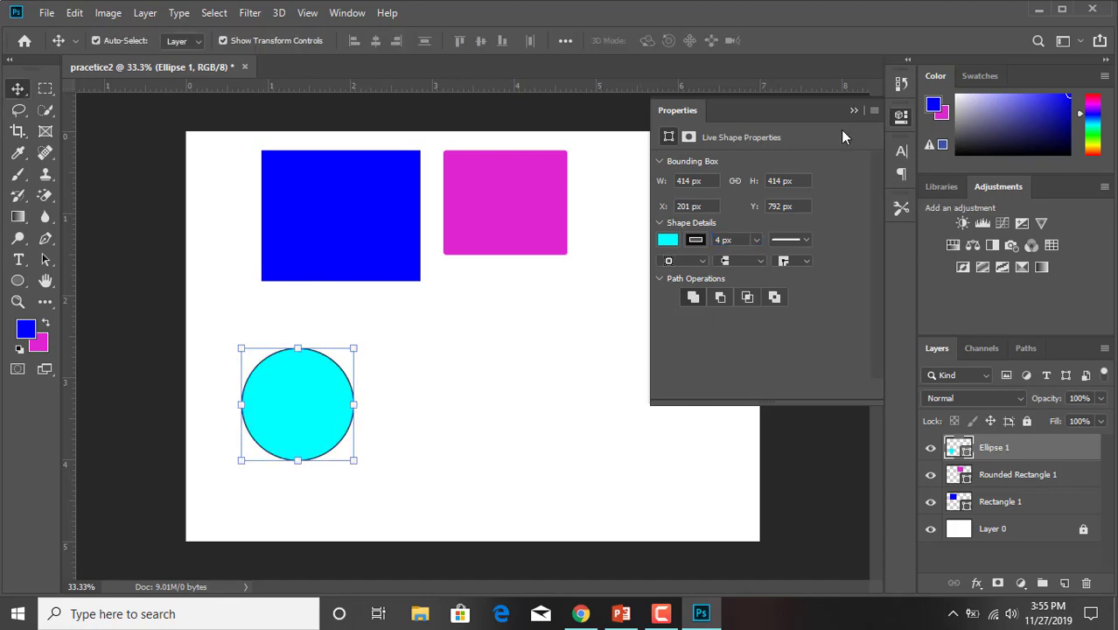
{"action": "left_click", "coordinate": [853, 111]}
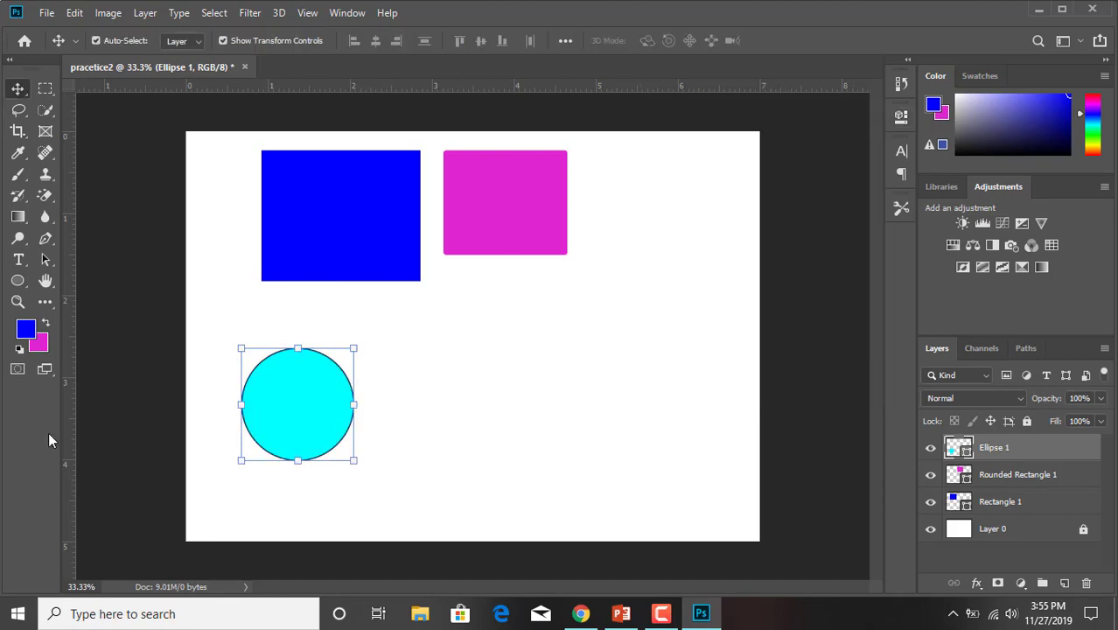
{"action": "left_click", "coordinate": [21, 285]}
Step: Draw a five-sided polygon below the magenta shape, beside the circle
{"action": "left_click", "coordinate": [85, 328]}
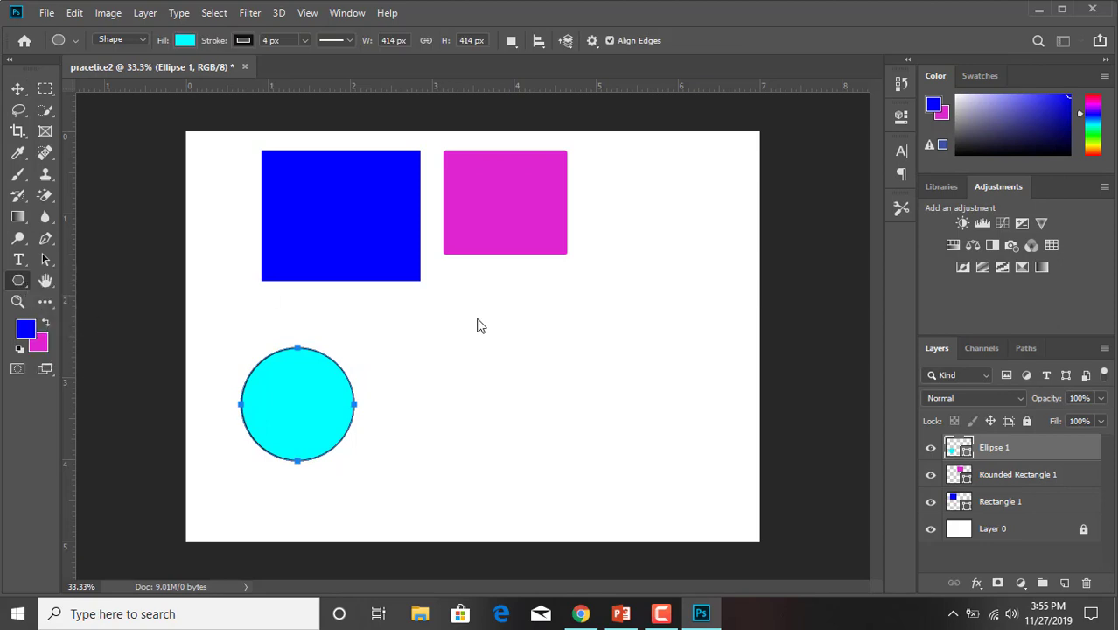
{"action": "left_click_drag", "start_coordinate": [468, 314], "coordinate": [519, 350]}
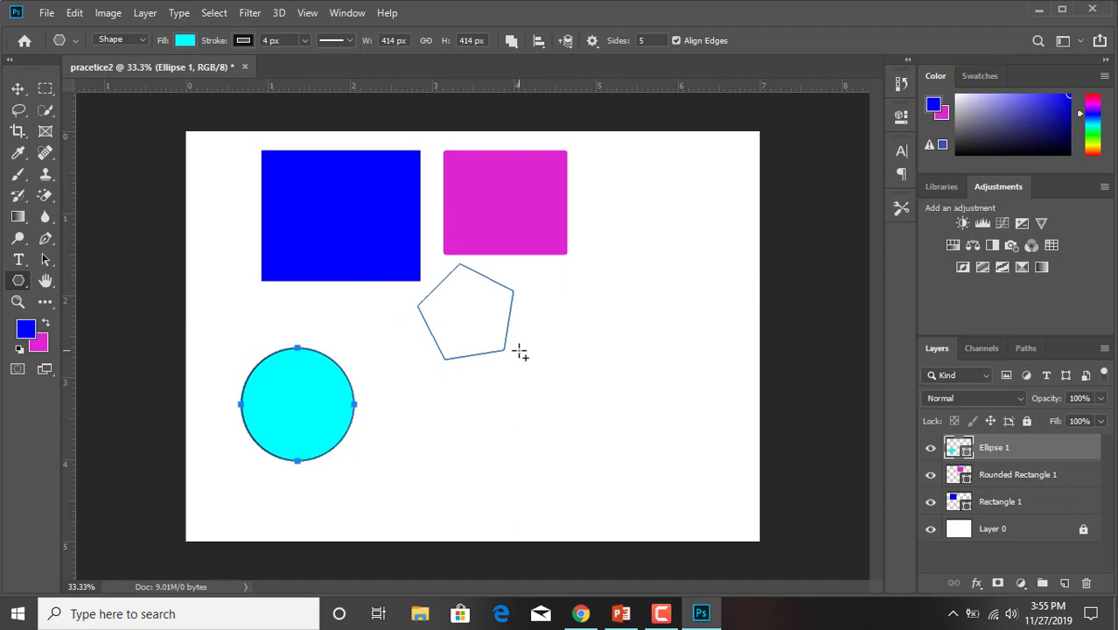
{"action": "left_click", "coordinate": [16, 90]}
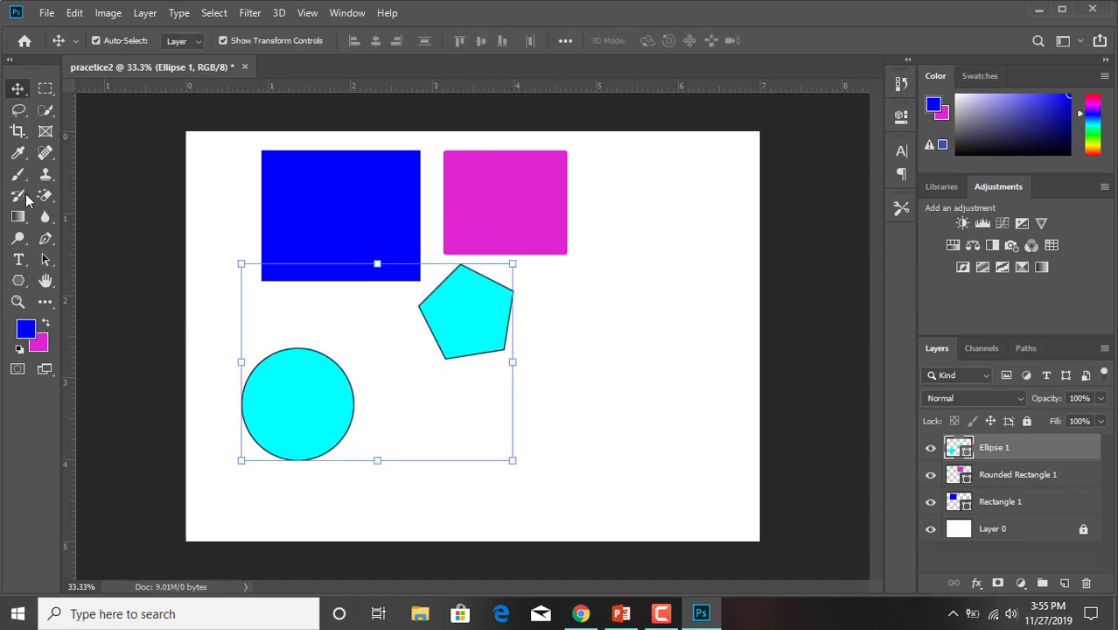
{"action": "left_click", "coordinate": [16, 284]}
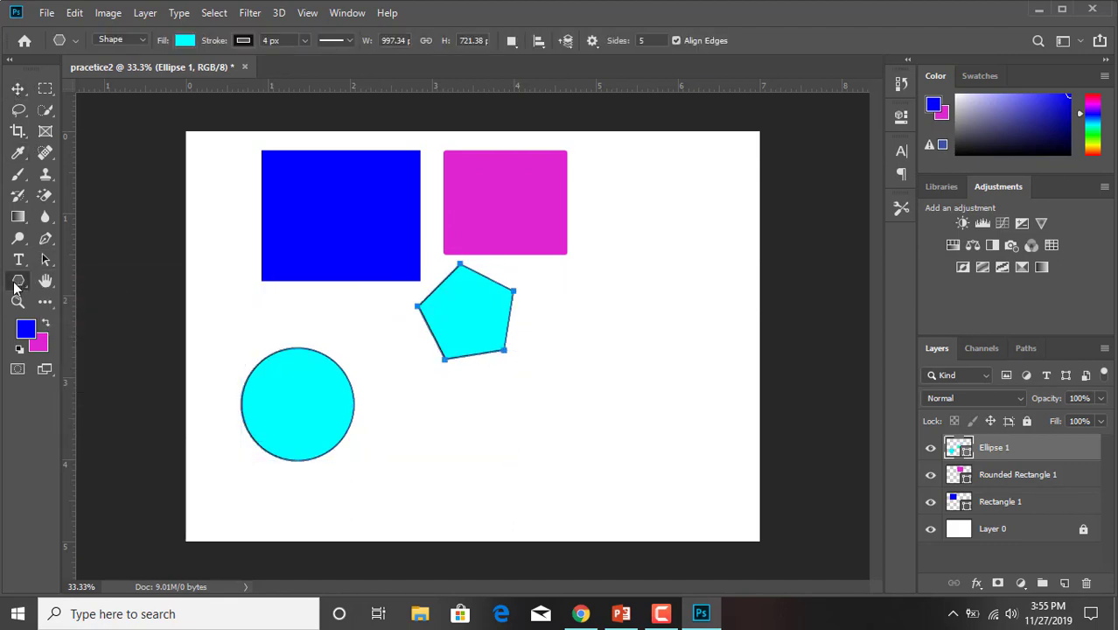
Step: Delete the Ellipse 1 layer holding the circle and pentagon, then deselect all layers
{"action": "right_click", "coordinate": [17, 282]}
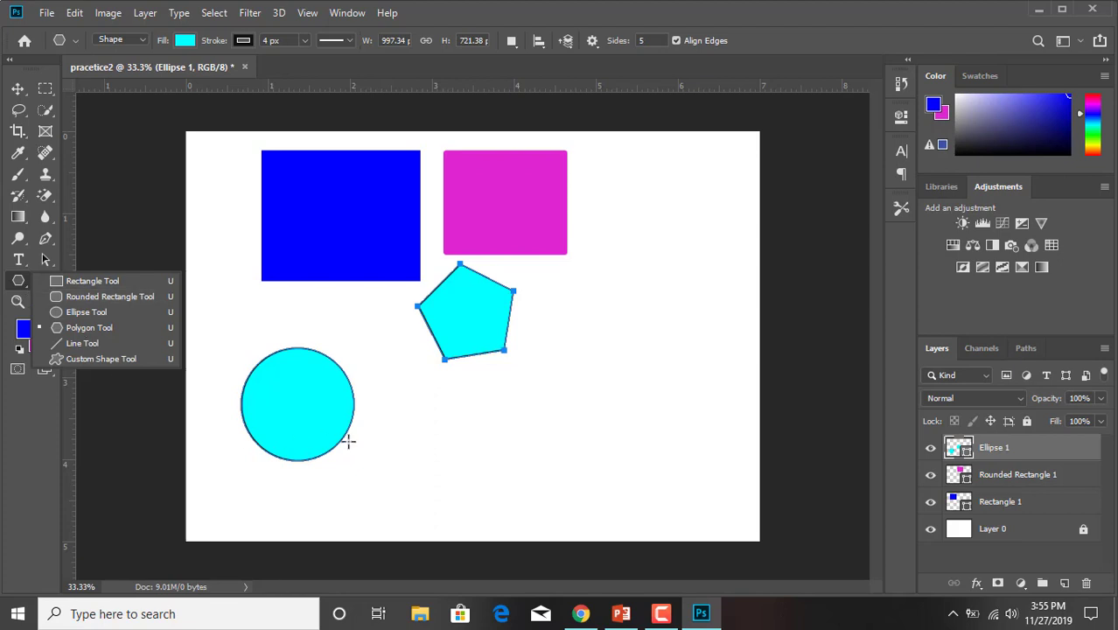
{"action": "left_click", "coordinate": [17, 89]}
{"action": "key", "text": "Delete"}
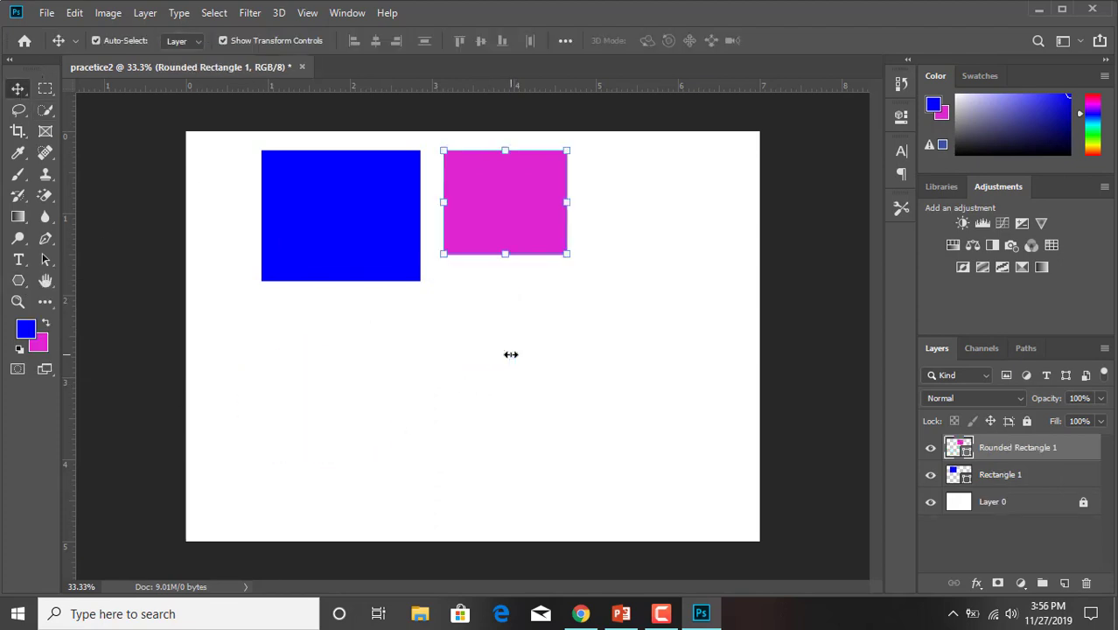
{"action": "left_click", "coordinate": [123, 340]}
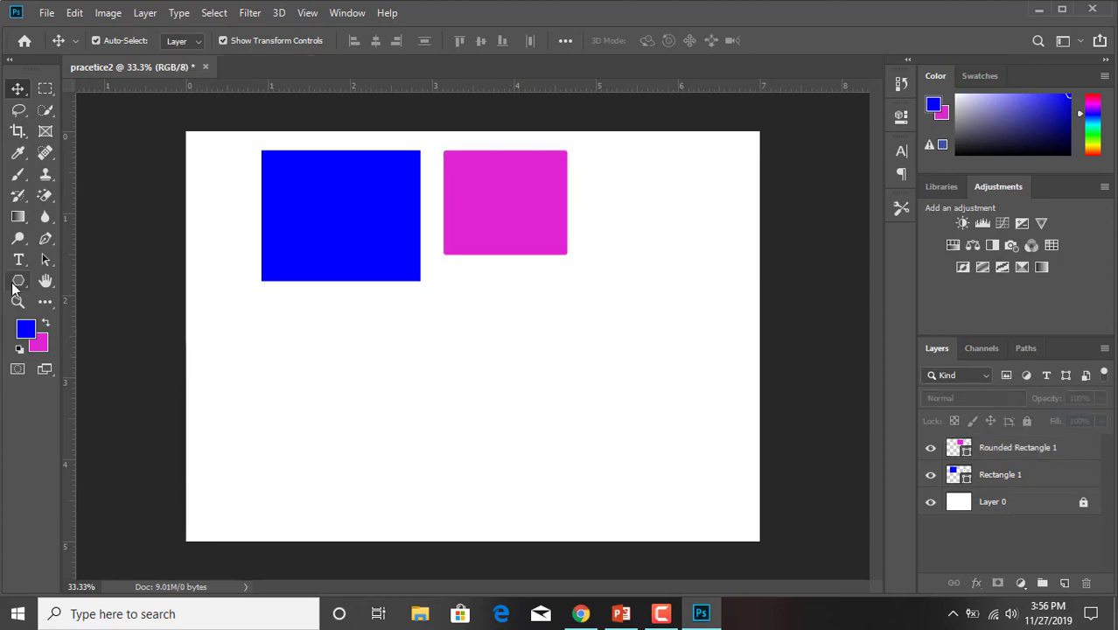
Step: Draw a thin diagonal line below the blue rectangle with the Line tool
{"action": "left_click", "coordinate": [12, 282]}
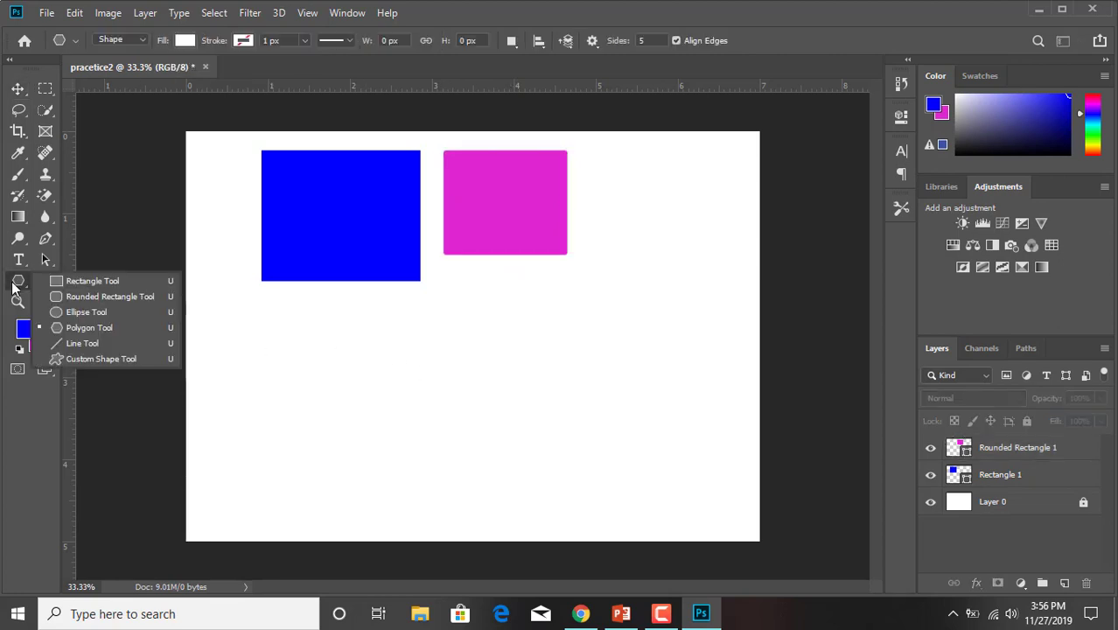
{"action": "left_click", "coordinate": [82, 343]}
{"action": "left_click_drag", "start_coordinate": [243, 333], "coordinate": [315, 395]}
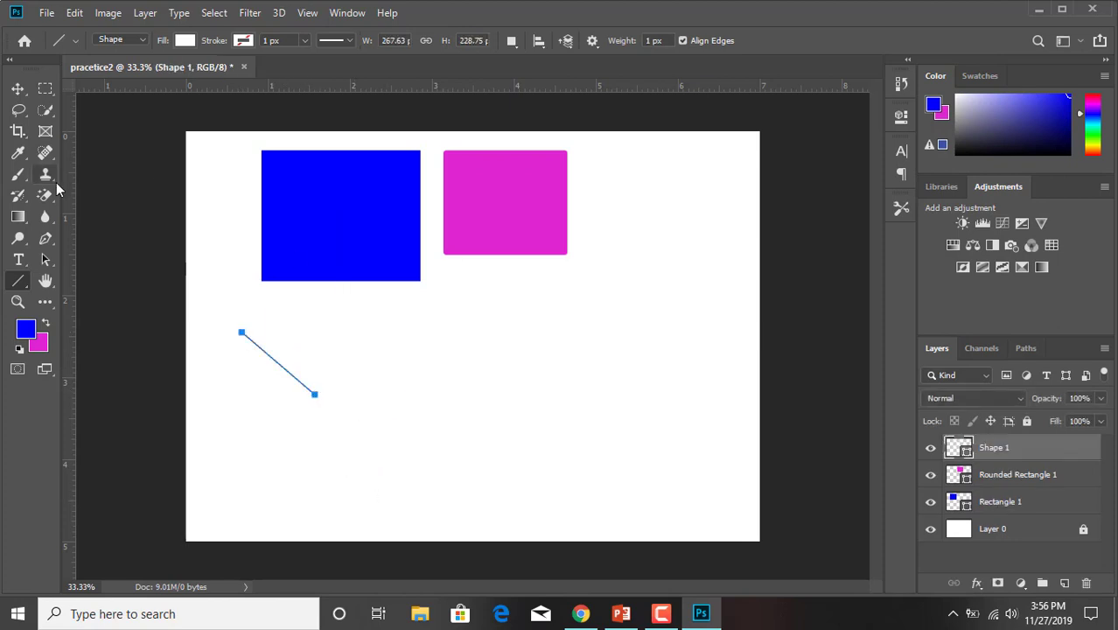
Step: Colour the Shape 1 line pure red (ff0000)
{"action": "left_click", "coordinate": [17, 88]}
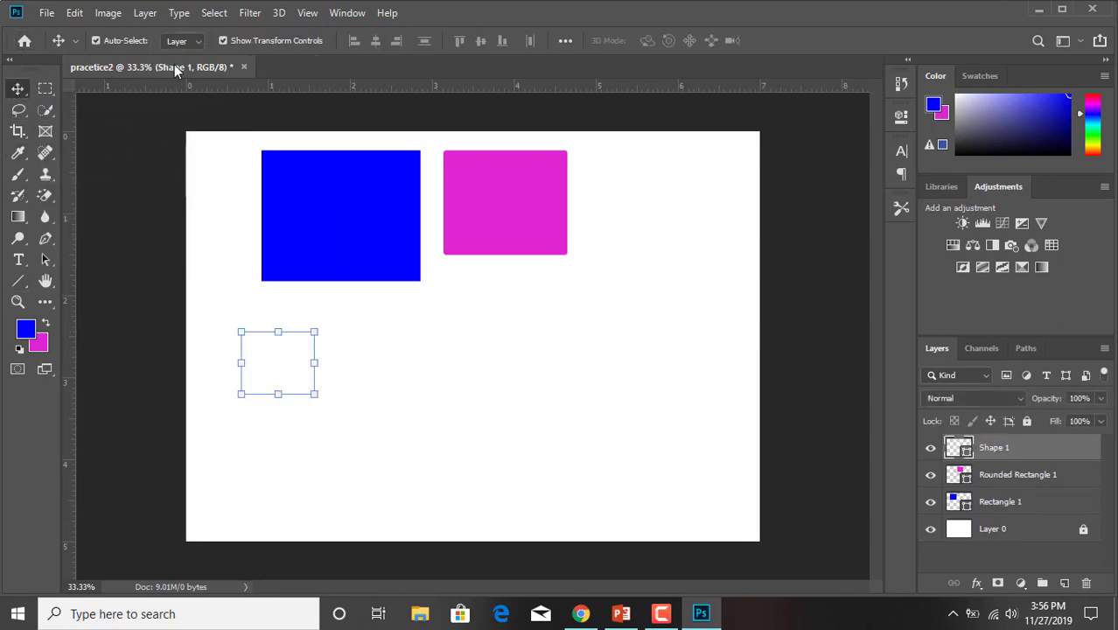
{"action": "double_click", "coordinate": [961, 449]}
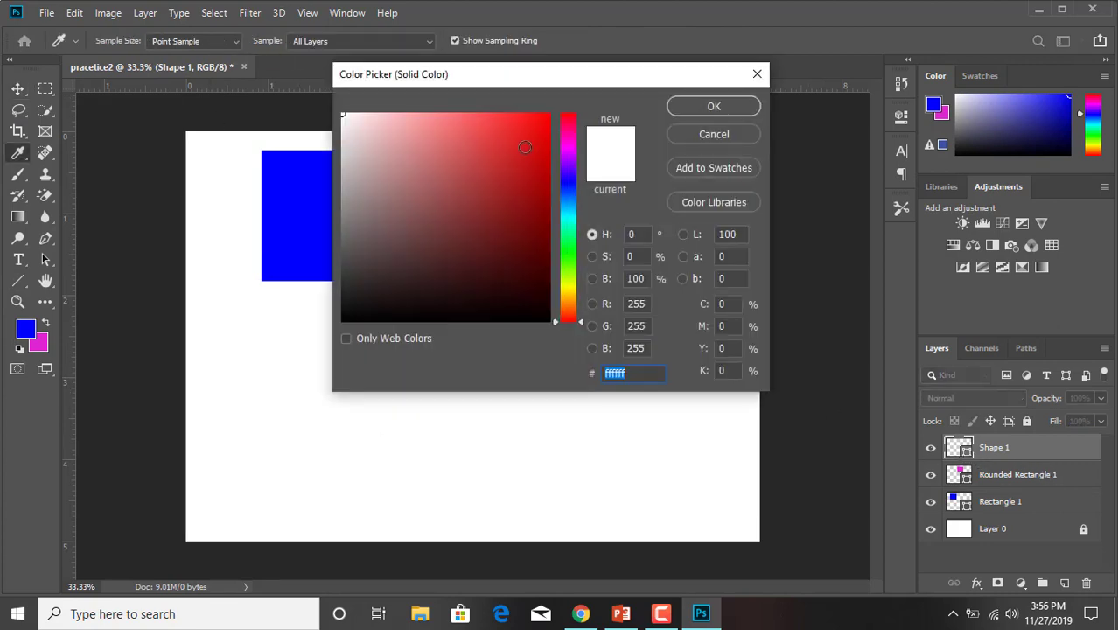
{"action": "left_click_drag", "start_coordinate": [525, 147], "coordinate": [563, 106]}
{"action": "left_click", "coordinate": [712, 108]}
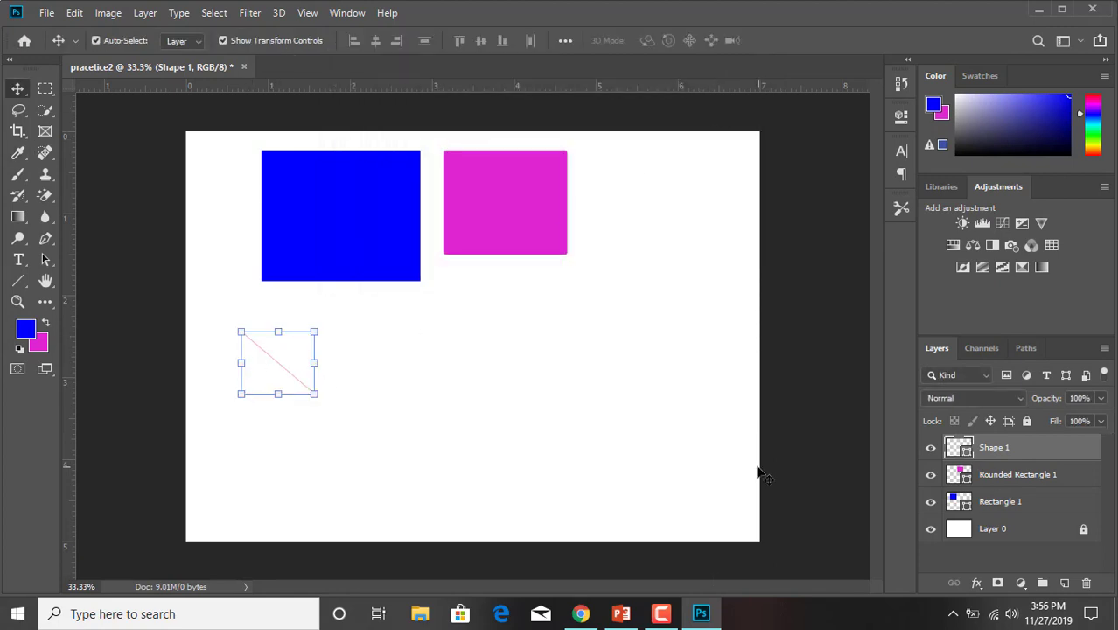
{"action": "left_click", "coordinate": [325, 375]}
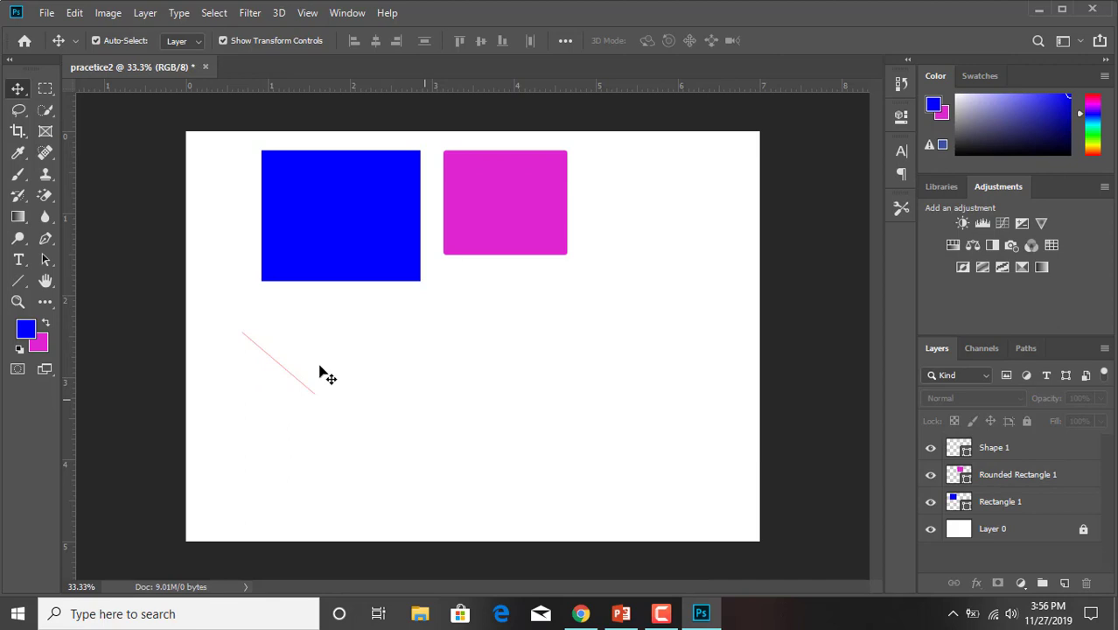
{"action": "left_click", "coordinate": [19, 289]}
Step: Replace the custom shape library with the All set and pick the envelope shape
{"action": "left_click", "coordinate": [87, 357]}
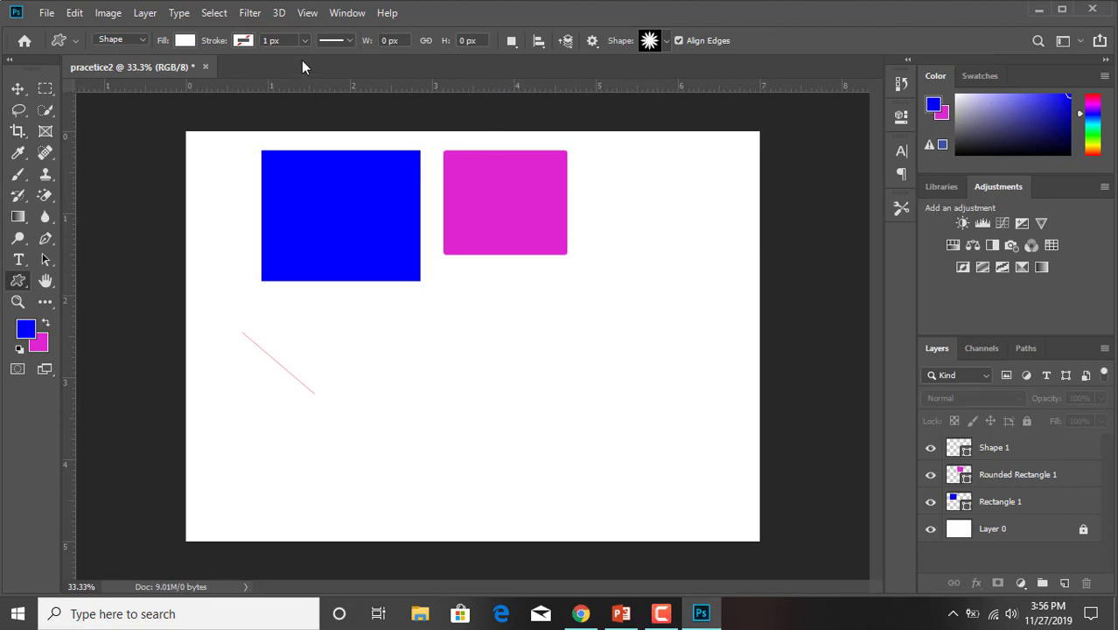
{"action": "left_click", "coordinate": [665, 41]}
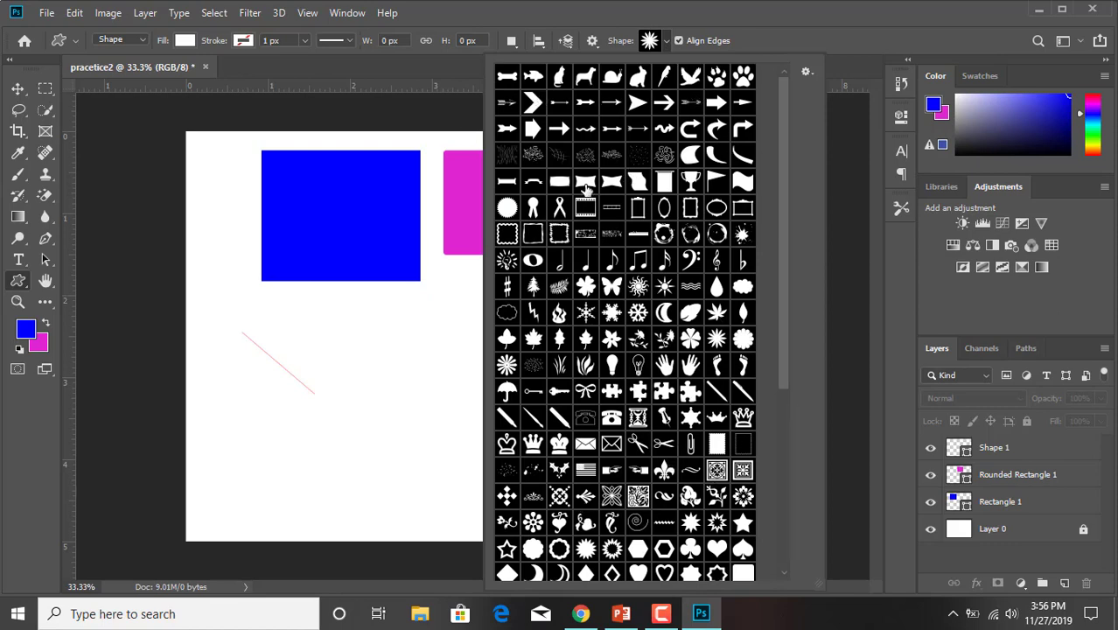
{"action": "scroll", "coordinate": [605, 159], "scroll_direction": "down", "scroll_amount": 2}
{"action": "scroll", "coordinate": [625, 322], "scroll_direction": "down", "scroll_amount": 3}
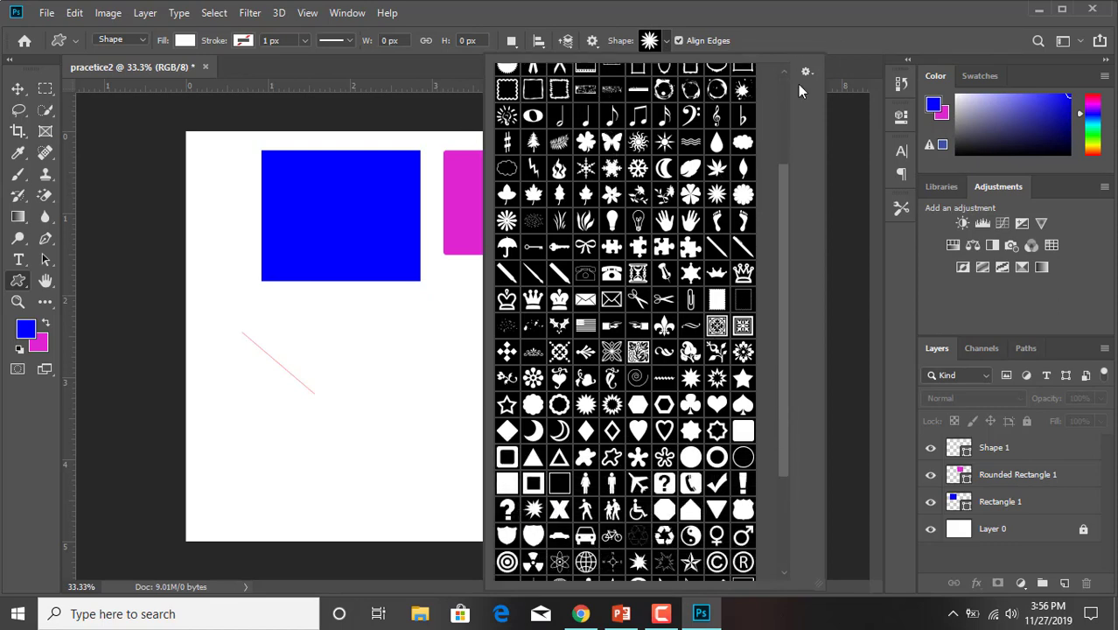
{"action": "left_click", "coordinate": [806, 71]}
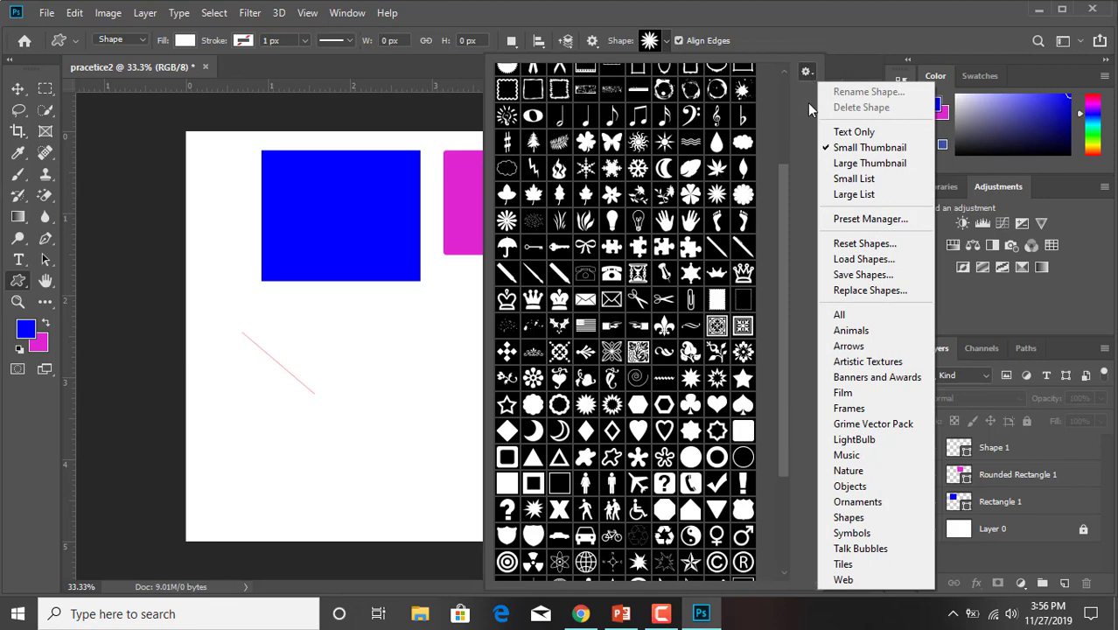
{"action": "left_click", "coordinate": [857, 317]}
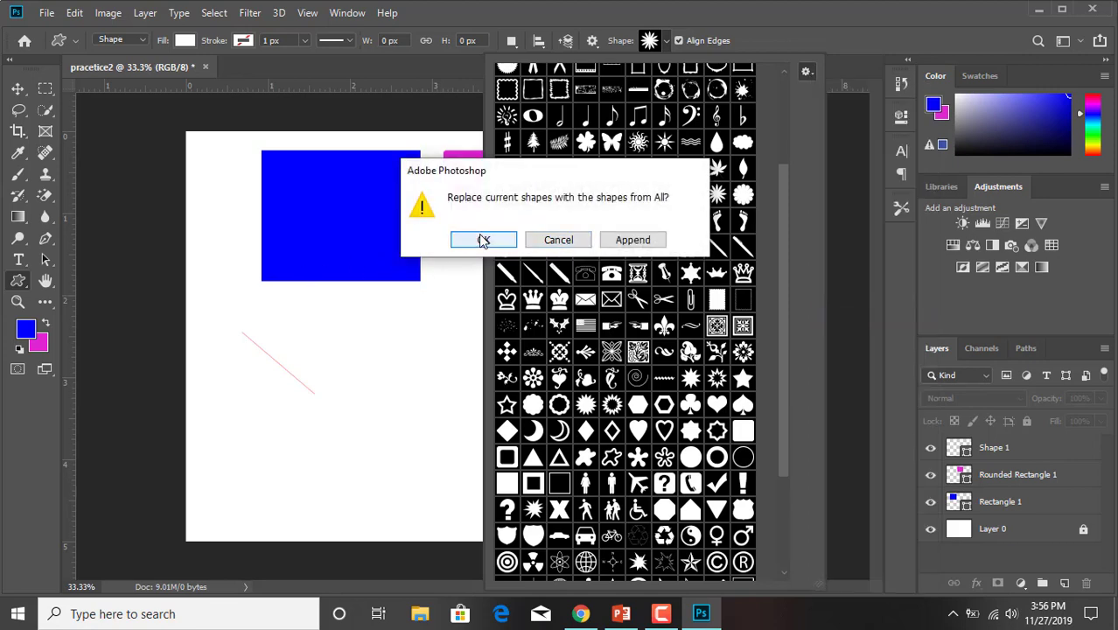
{"action": "left_click", "coordinate": [483, 240]}
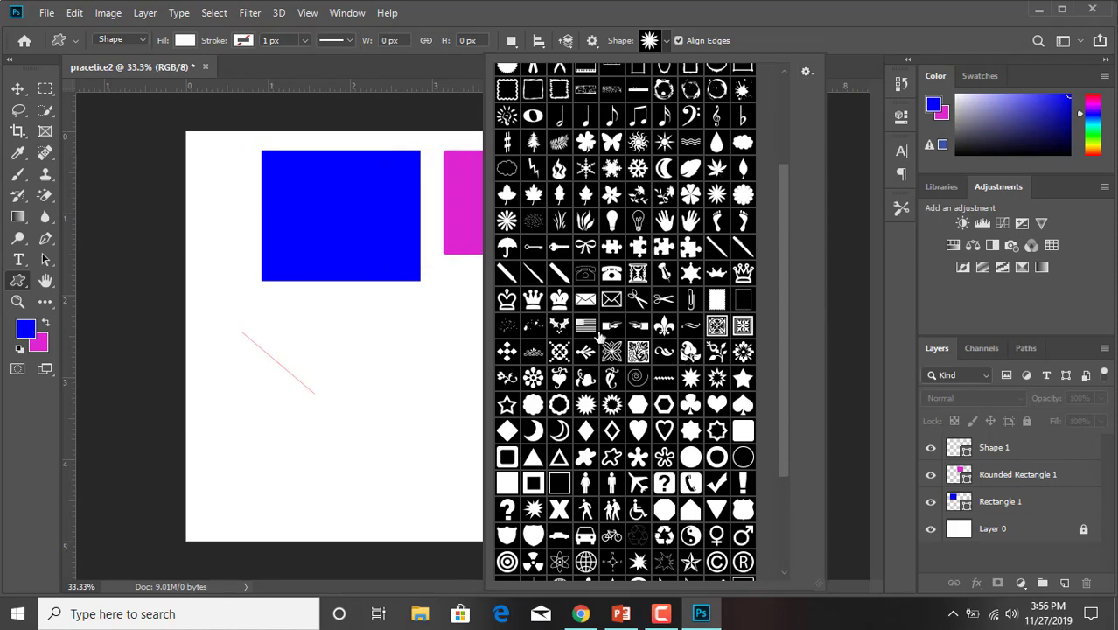
{"action": "left_click", "coordinate": [589, 301]}
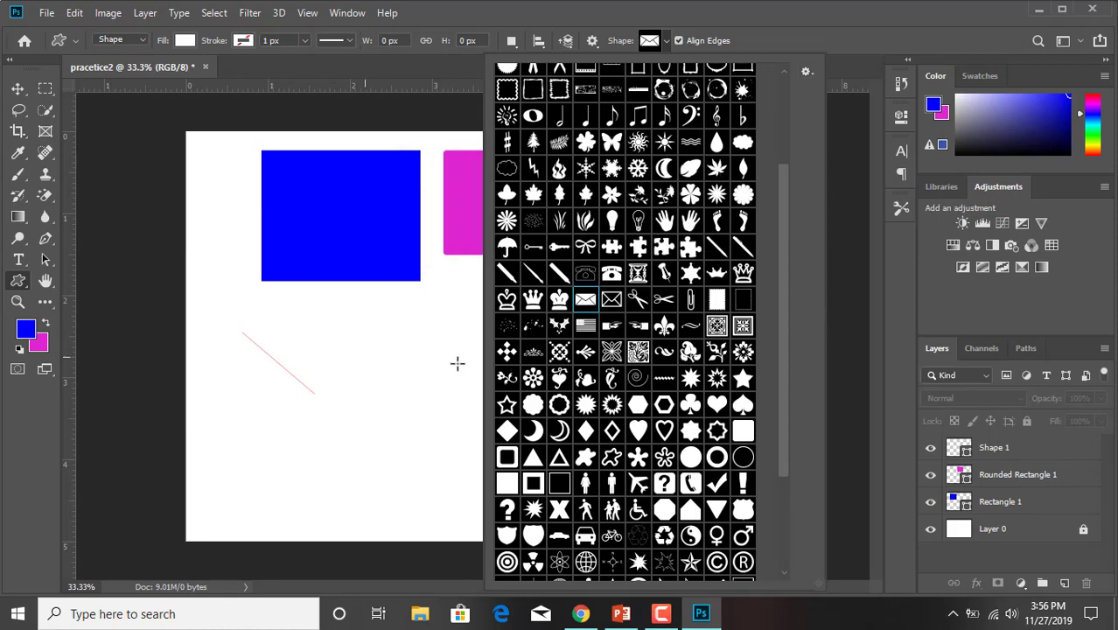
Step: Draw an envelope below the blue rectangle, filled with magenta sampled from the rounded rectangle
{"action": "left_click_drag", "start_coordinate": [236, 332], "coordinate": [339, 388]}
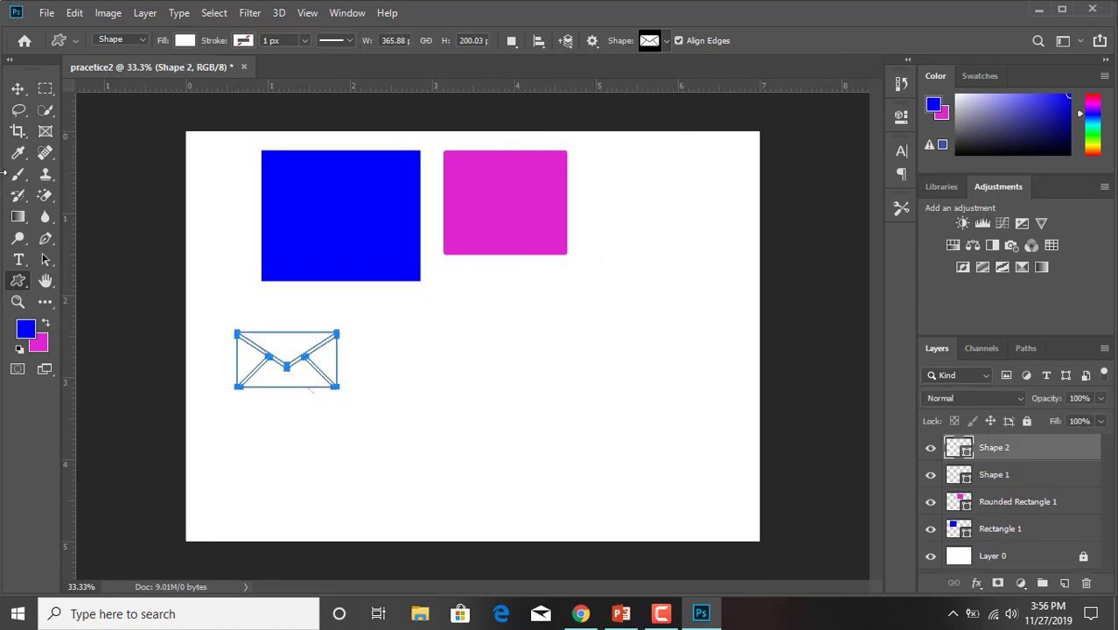
{"action": "left_click", "coordinate": [18, 88]}
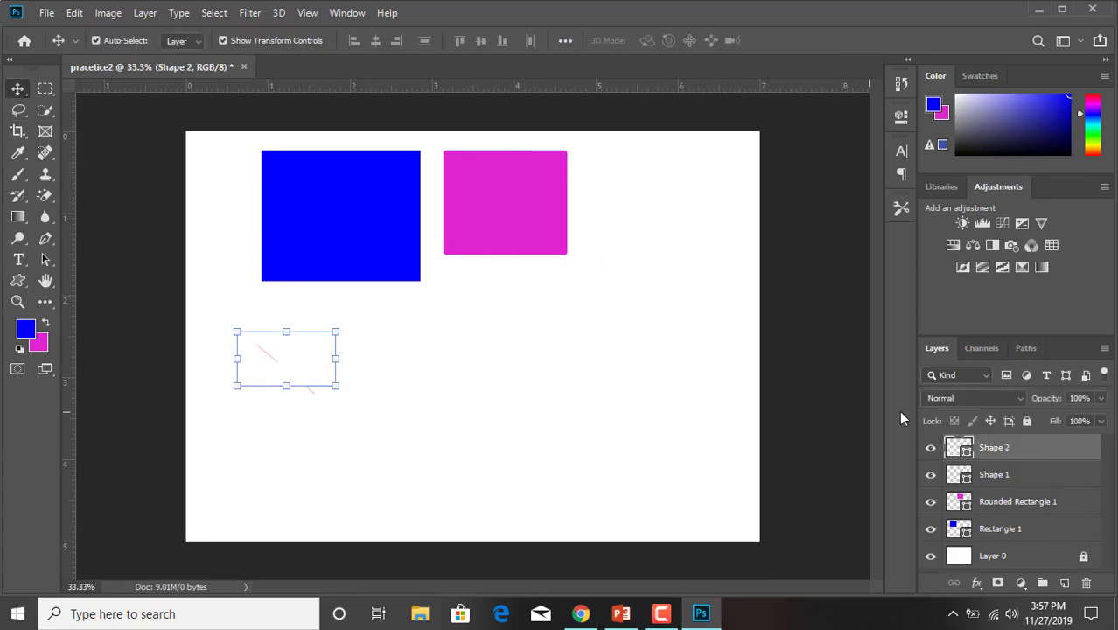
{"action": "double_click", "coordinate": [966, 450]}
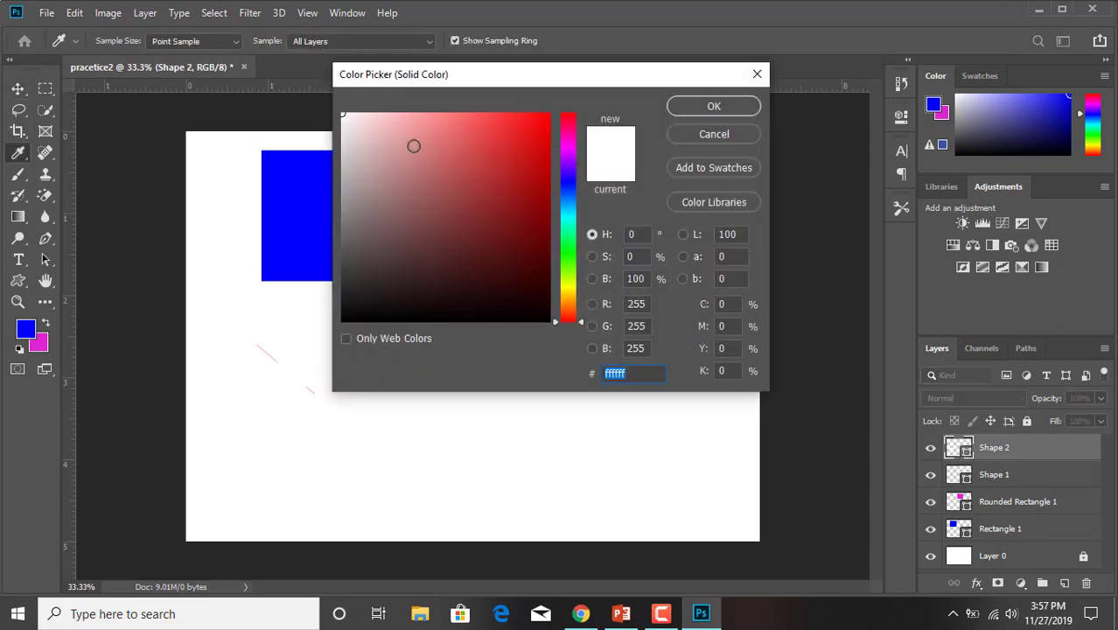
{"action": "left_click_drag", "start_coordinate": [475, 75], "coordinate": [748, 106]}
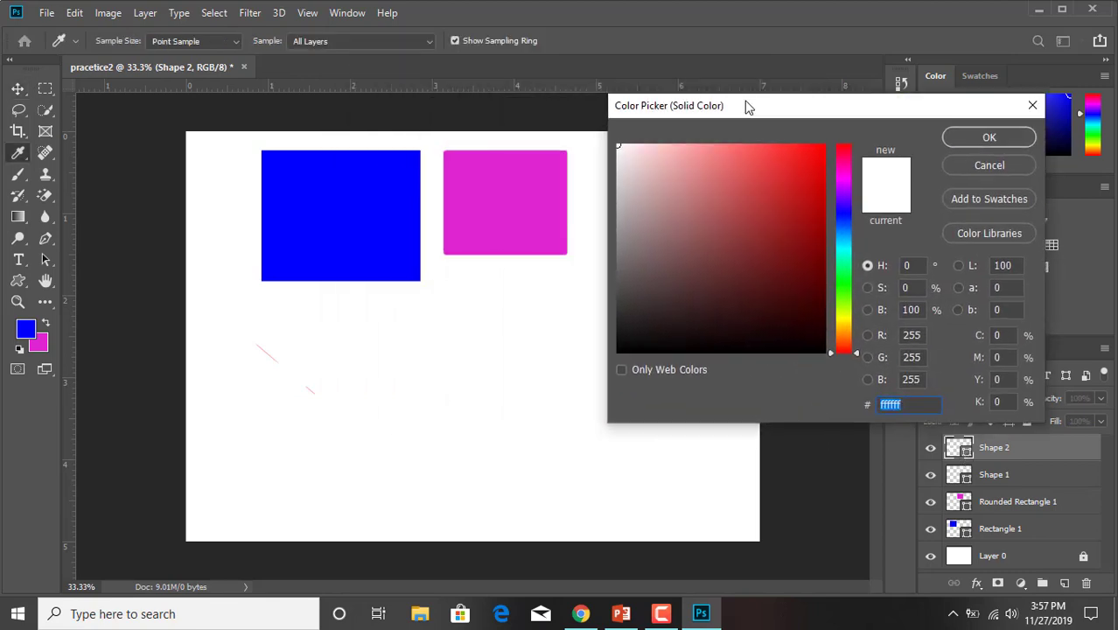
{"action": "left_click", "coordinate": [507, 176]}
{"action": "left_click", "coordinate": [391, 186]}
{"action": "left_click", "coordinate": [507, 183]}
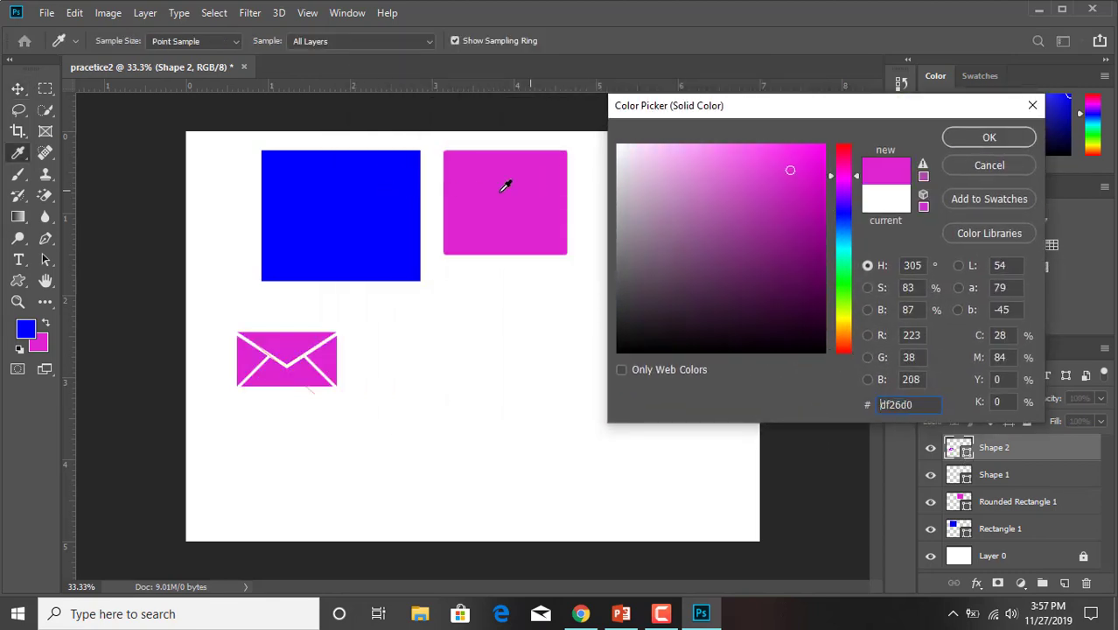
{"action": "left_click", "coordinate": [392, 192]}
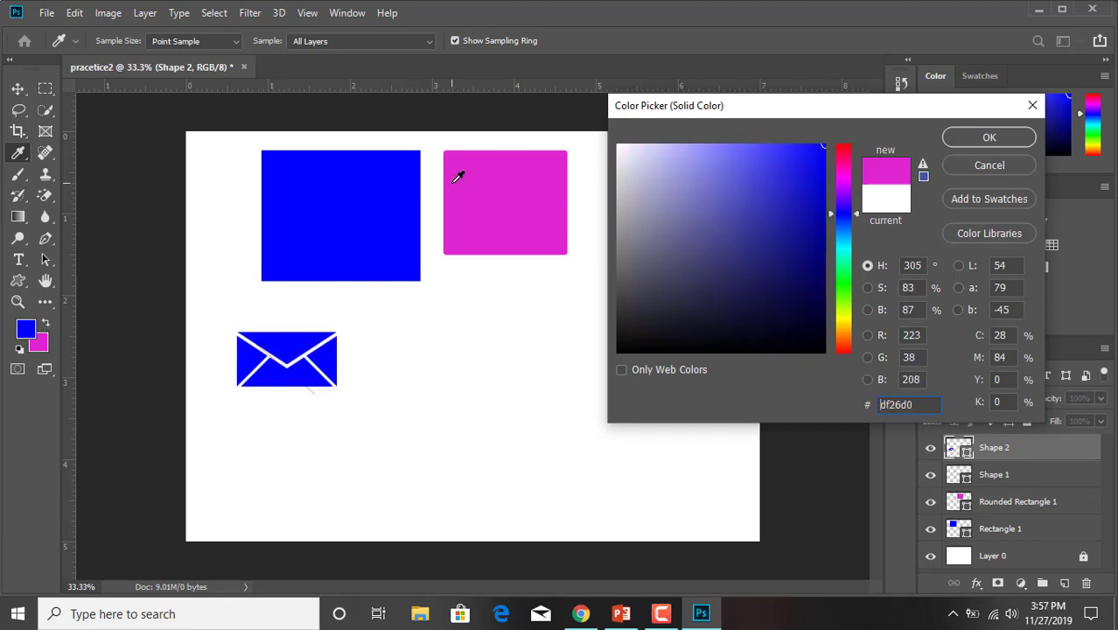
{"action": "left_click", "coordinate": [989, 138]}
{"action": "left_click", "coordinate": [250, 269]}
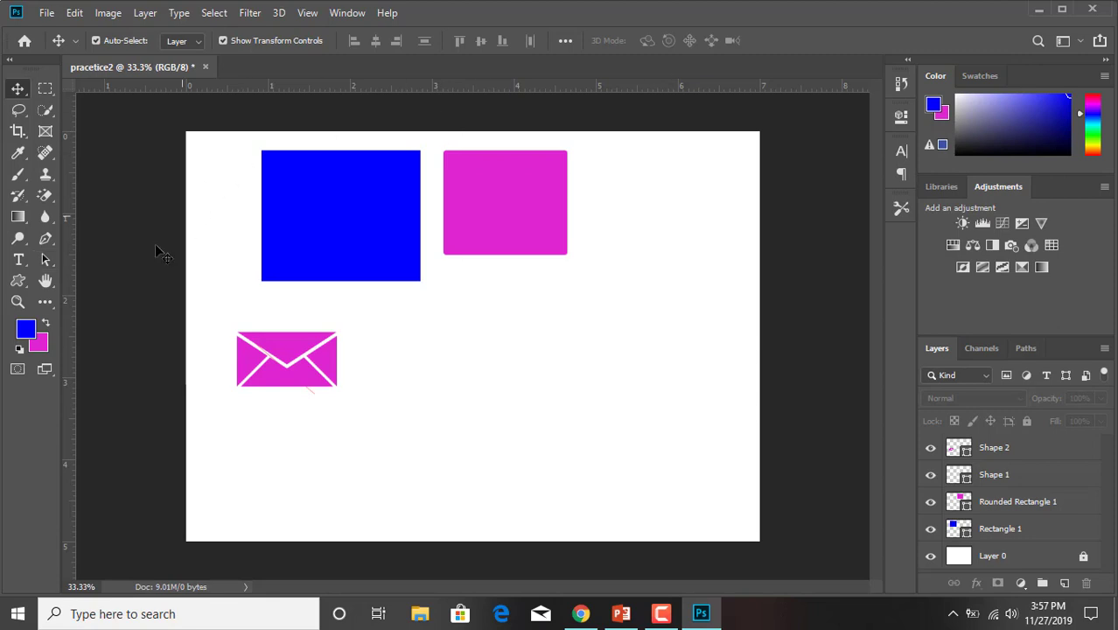
{"action": "left_click", "coordinate": [46, 286]}
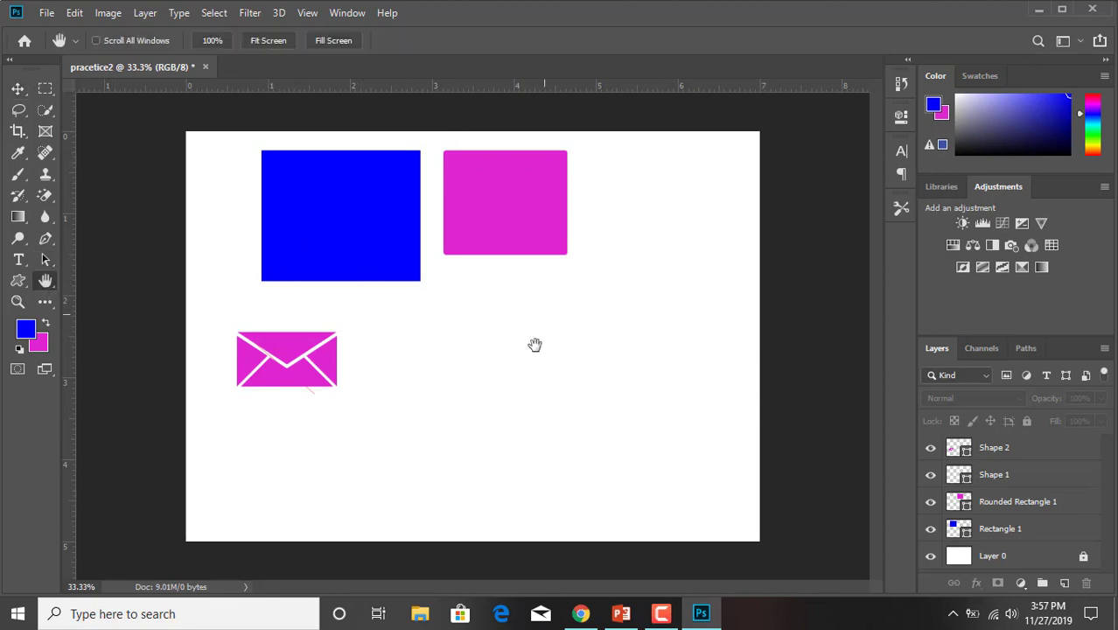
{"action": "scroll", "coordinate": [531, 345], "scroll_direction": "up", "scroll_amount": 1}
{"action": "scroll", "coordinate": [532, 341], "scroll_direction": "up", "scroll_amount": 7}
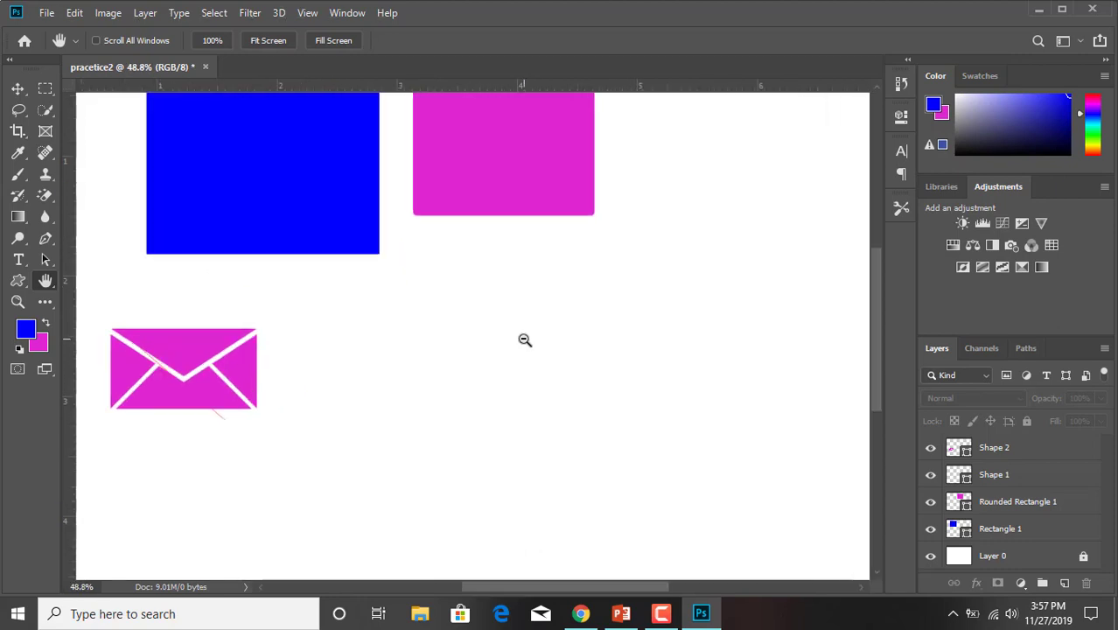
{"action": "scroll", "coordinate": [525, 339], "scroll_direction": "up", "scroll_amount": 2}
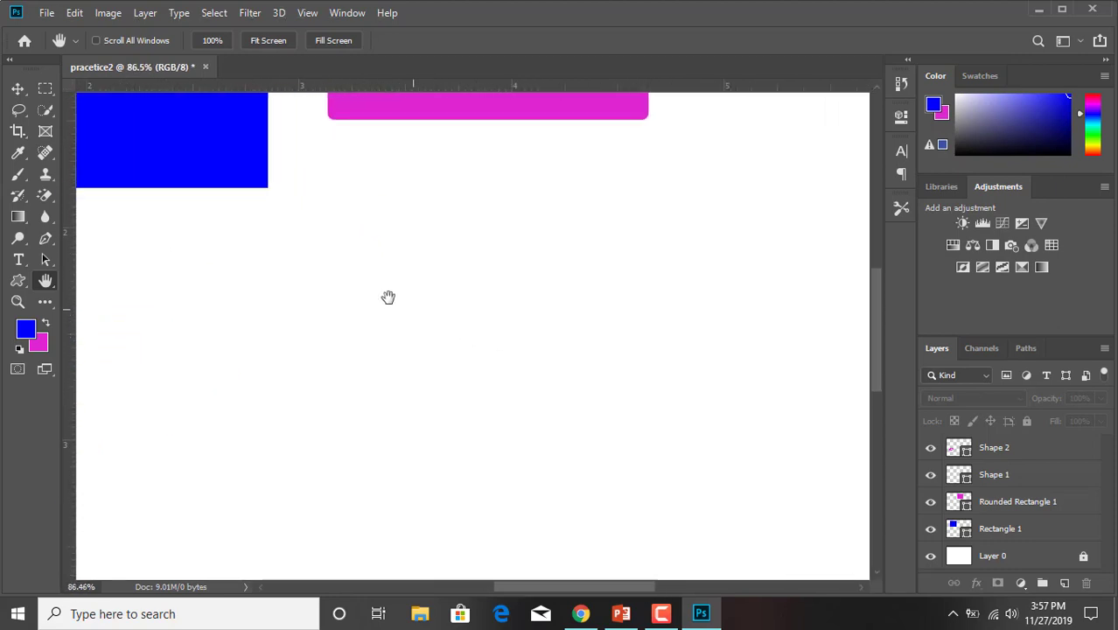
{"action": "left_click_drag", "start_coordinate": [466, 347], "coordinate": [461, 394]}
{"action": "scroll", "coordinate": [466, 391], "scroll_direction": "down", "scroll_amount": 4}
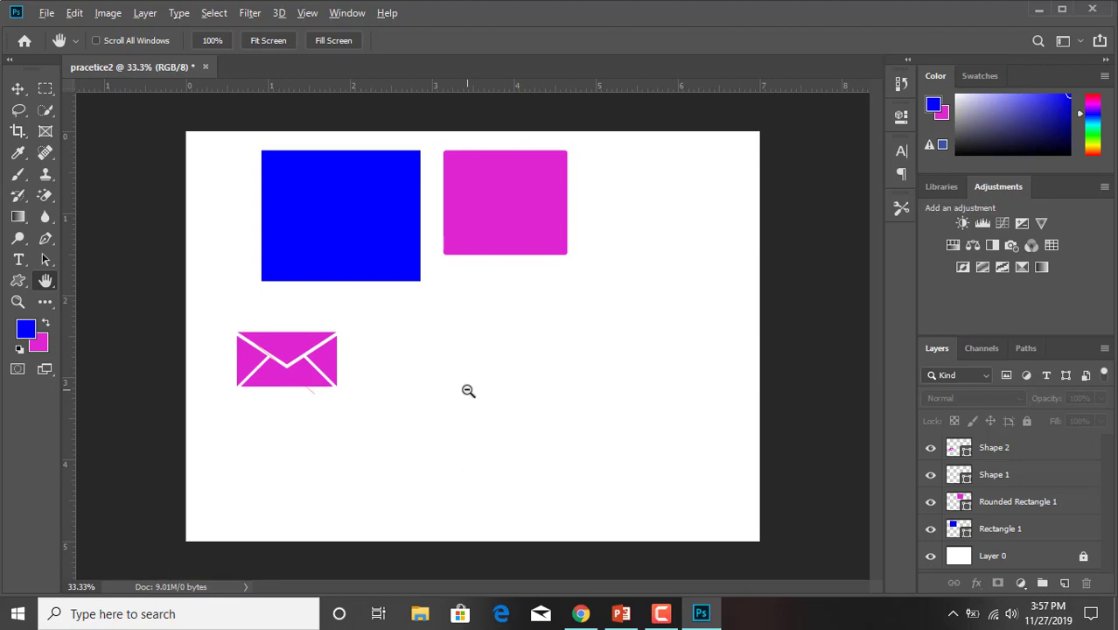
{"action": "scroll", "coordinate": [467, 391], "scroll_direction": "down", "scroll_amount": 2}
{"action": "scroll", "coordinate": [466, 390], "scroll_direction": "up", "scroll_amount": 1}
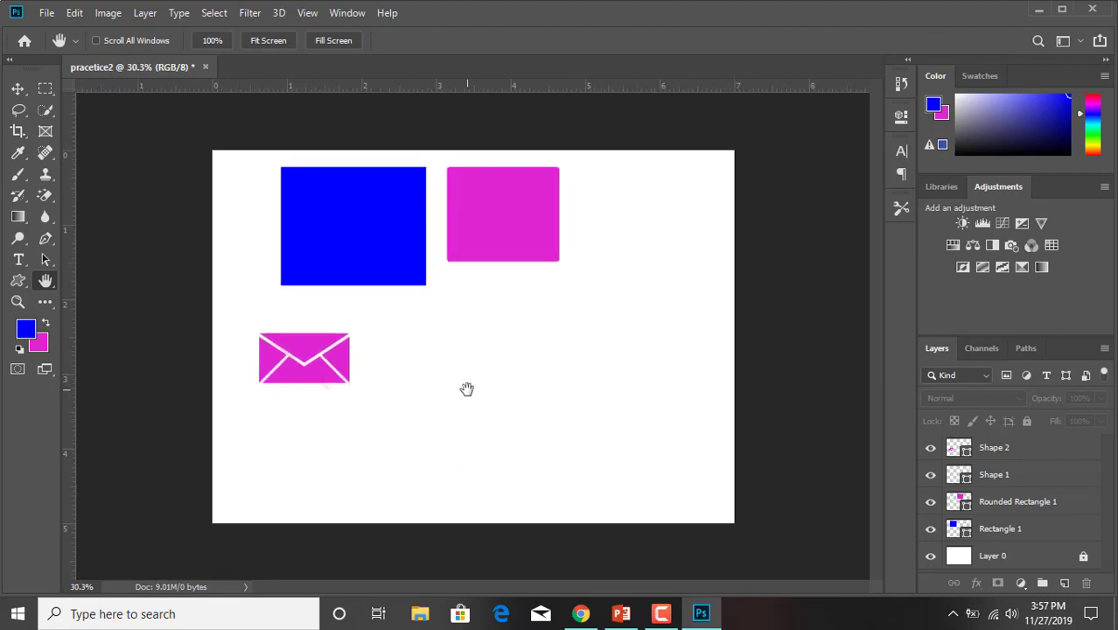
{"action": "left_click", "coordinate": [17, 88]}
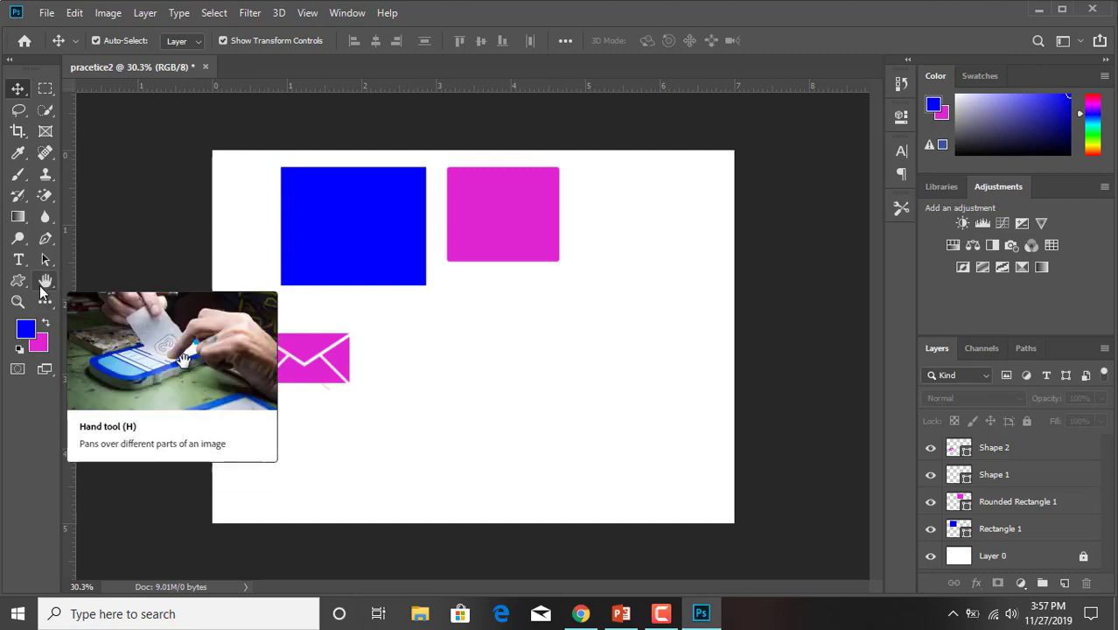
Step: Pick a dark web-safe blue in the foreground Color Picker
{"action": "left_click", "coordinate": [26, 328]}
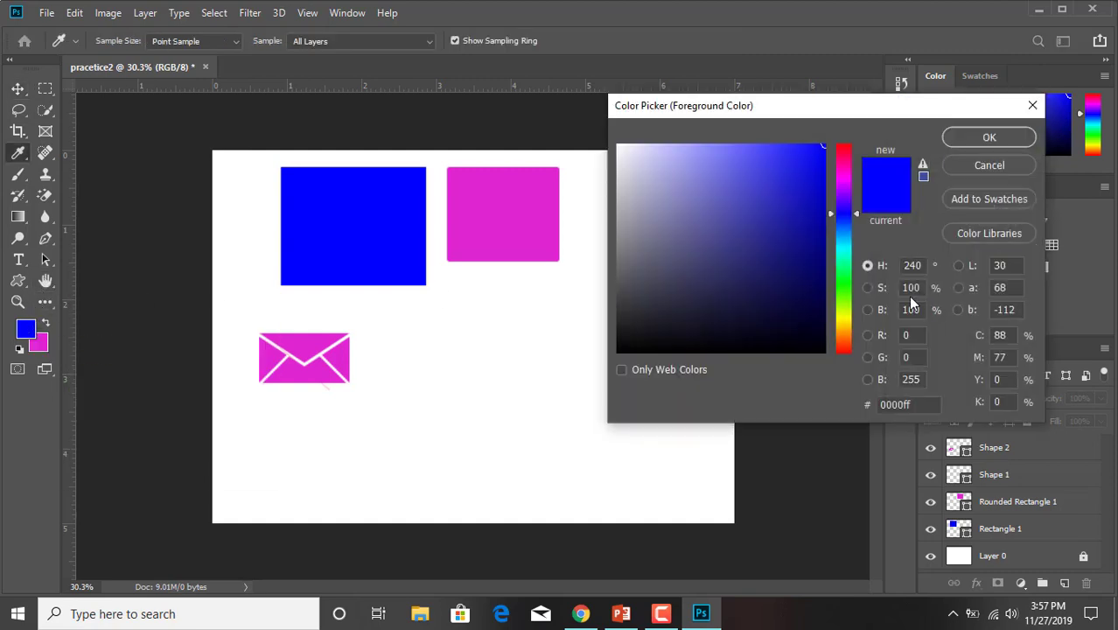
{"action": "left_click_drag", "start_coordinate": [791, 99], "coordinate": [550, 48]}
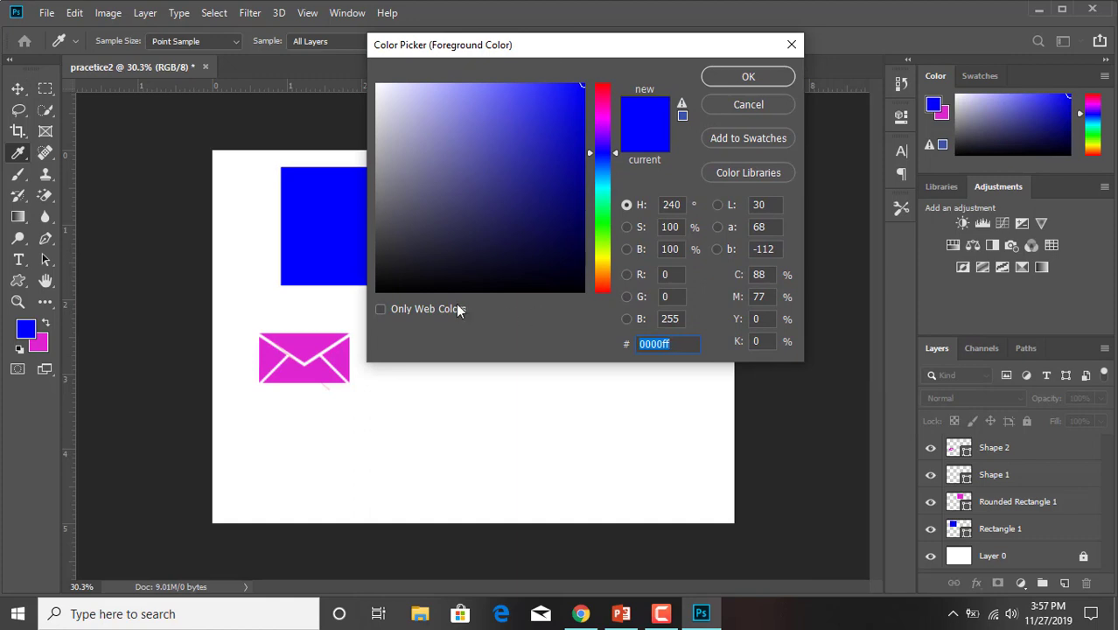
{"action": "left_click", "coordinate": [381, 310]}
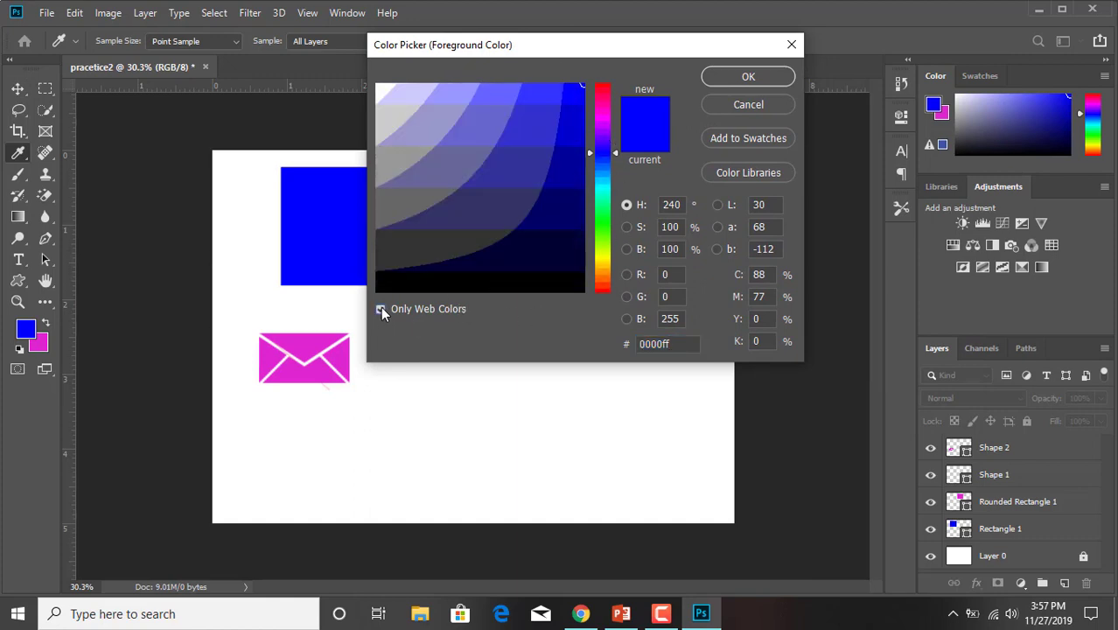
{"action": "left_click", "coordinate": [500, 142]}
{"action": "left_click", "coordinate": [535, 191]}
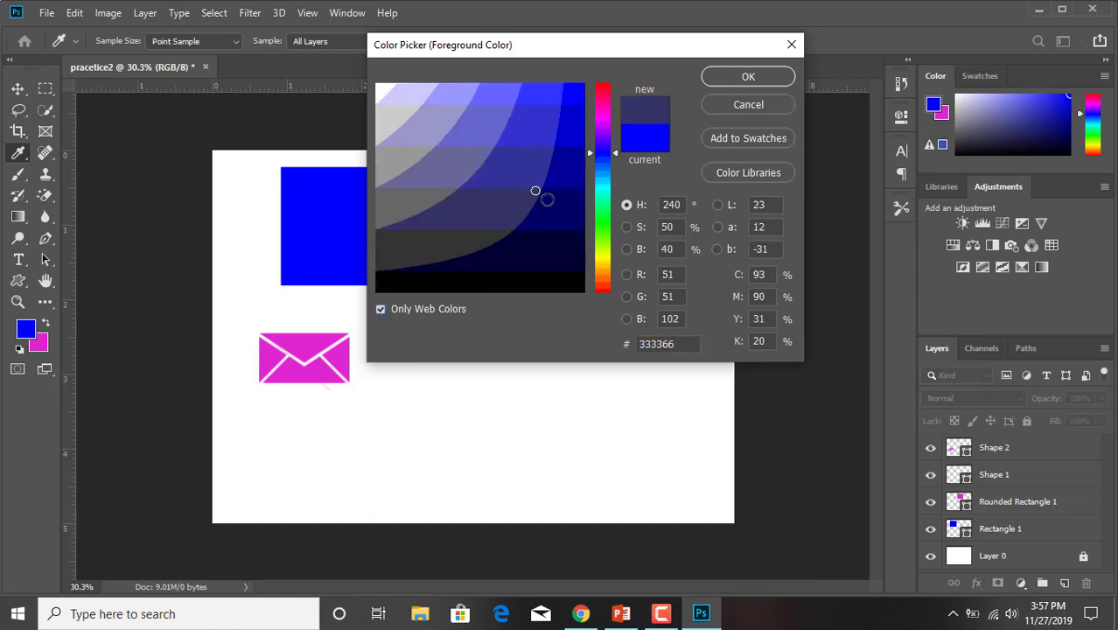
{"action": "left_click", "coordinate": [381, 309]}
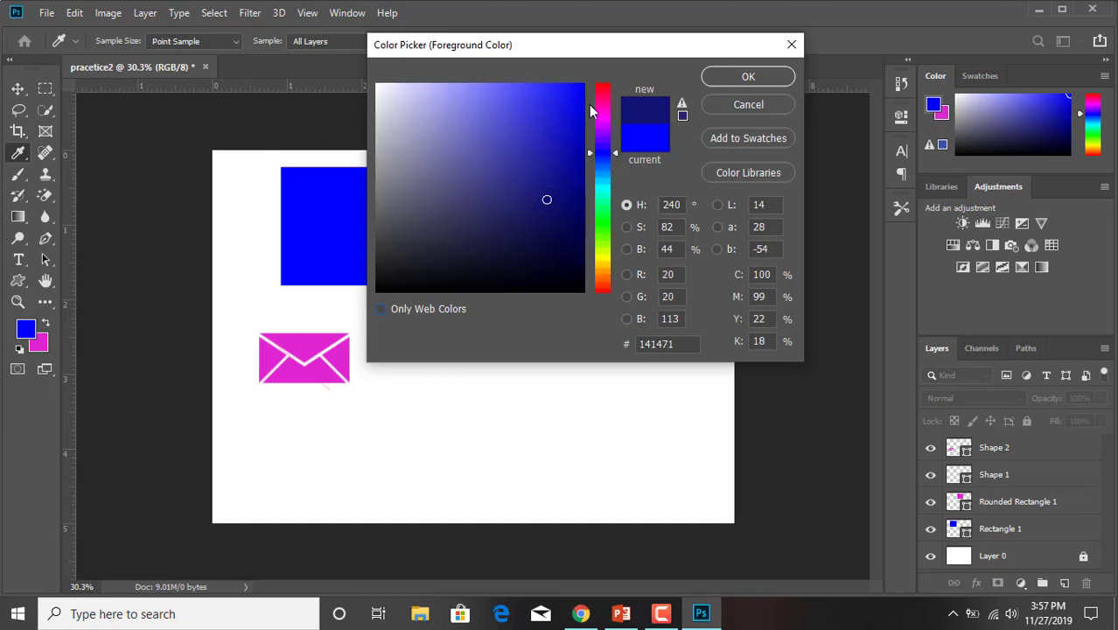
Step: Confirm hex 141471 as the foreground colour and reselect the blue rectangle
{"action": "double_click", "coordinate": [680, 353]}
{"action": "left_click", "coordinate": [680, 353]}
{"action": "left_click_drag", "start_coordinate": [665, 348], "coordinate": [621, 348]}
{"action": "double_click", "coordinate": [678, 343]}
{"action": "left_click_drag", "start_coordinate": [644, 45], "coordinate": [739, 75]}
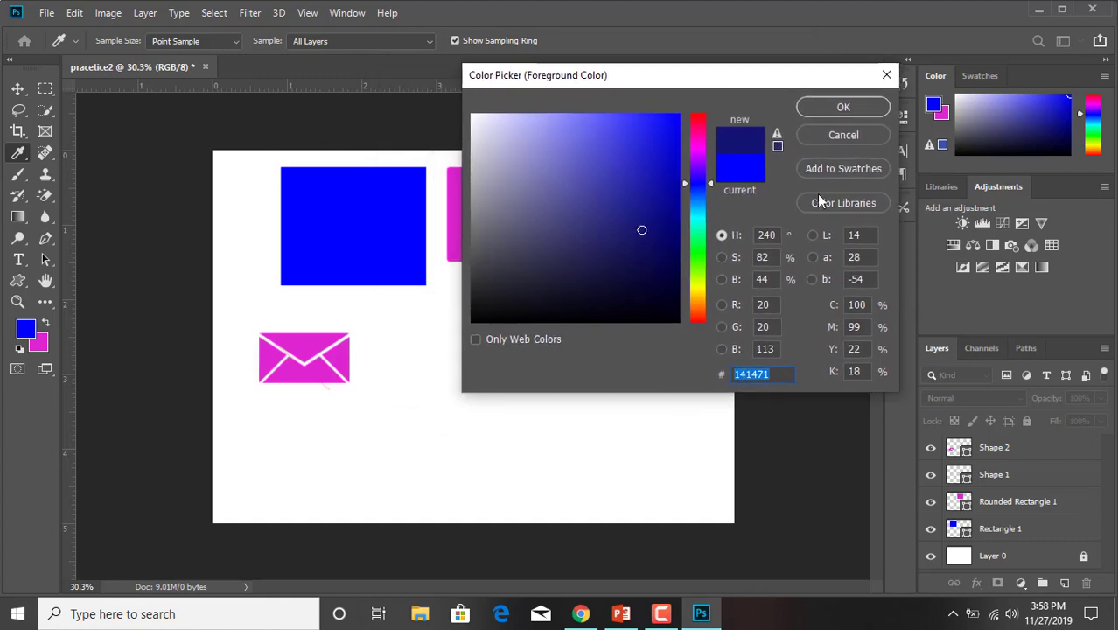
{"action": "left_click", "coordinate": [842, 106]}
{"action": "key", "text": "v"}
{"action": "left_click", "coordinate": [376, 271]}
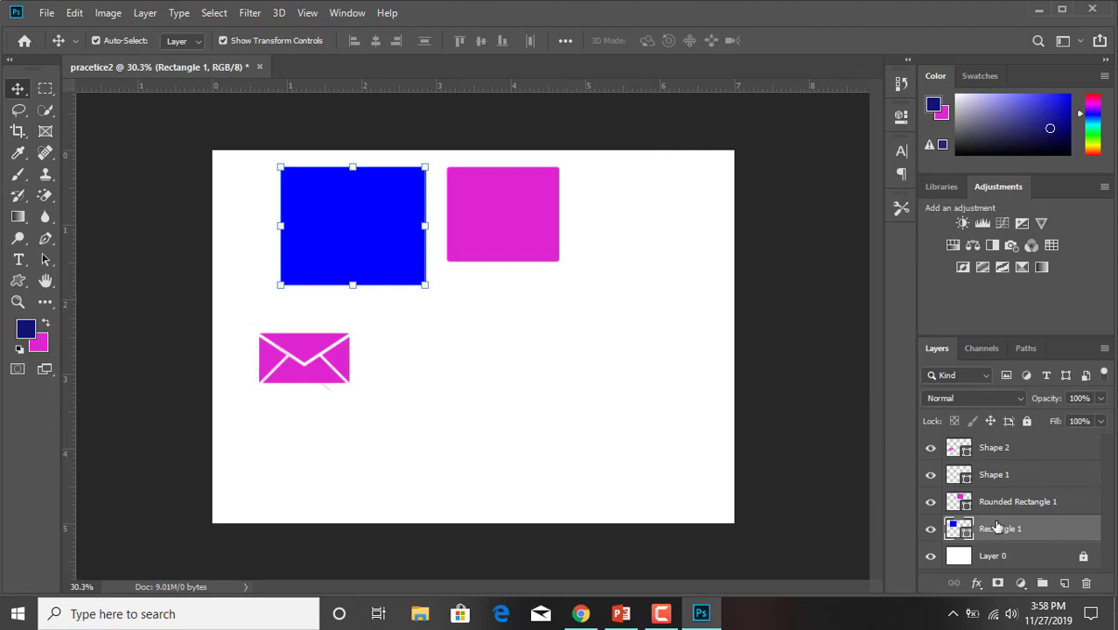
Step: Fill Rounded Rectangle 1 with blue 0000ff
{"action": "double_click", "coordinate": [965, 536]}
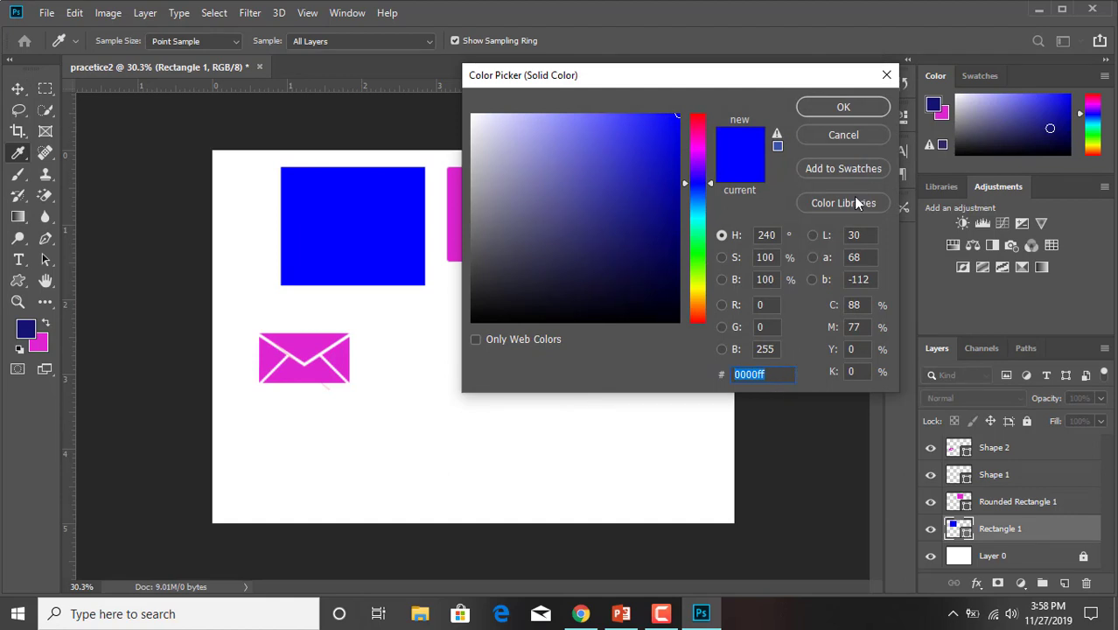
{"action": "left_click", "coordinate": [843, 109]}
{"action": "left_click", "coordinate": [506, 213]}
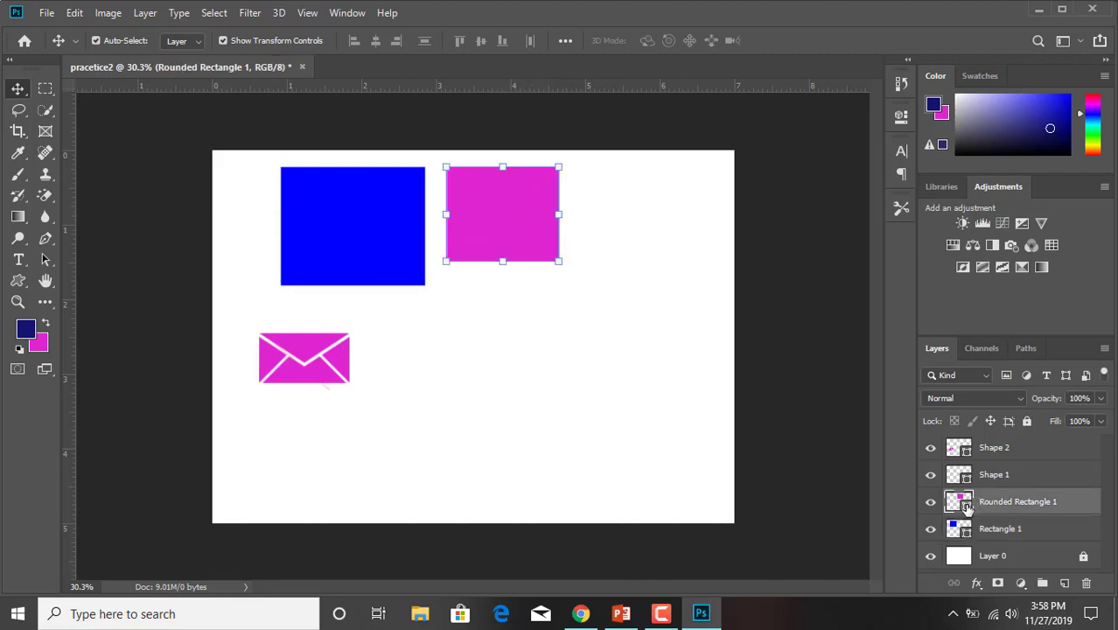
{"action": "double_click", "coordinate": [963, 503]}
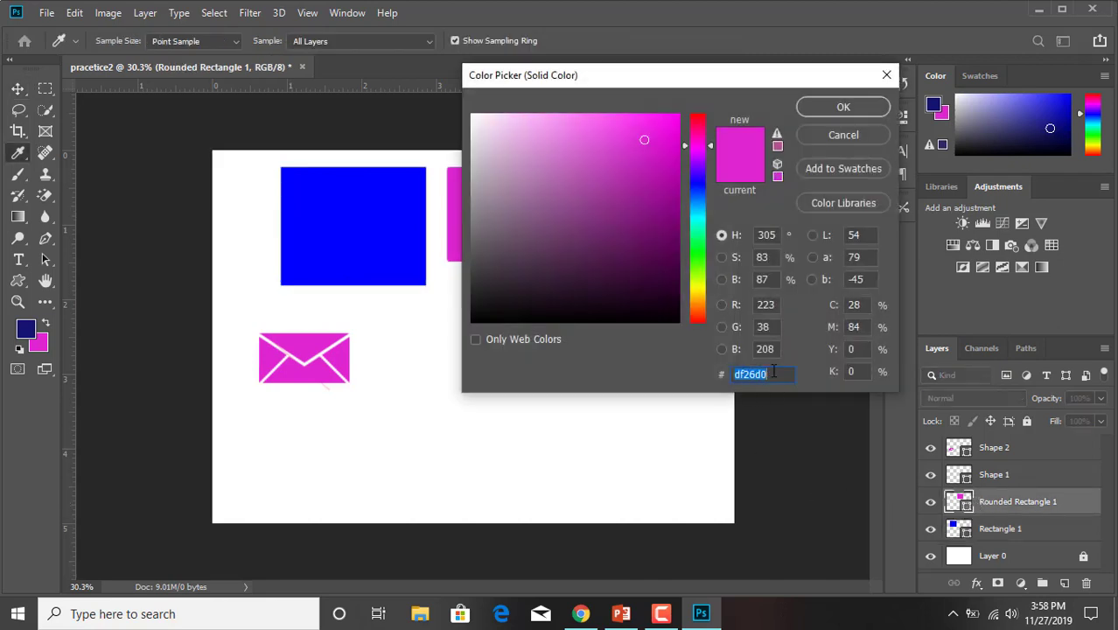
{"action": "type", "text": "0000ff"}
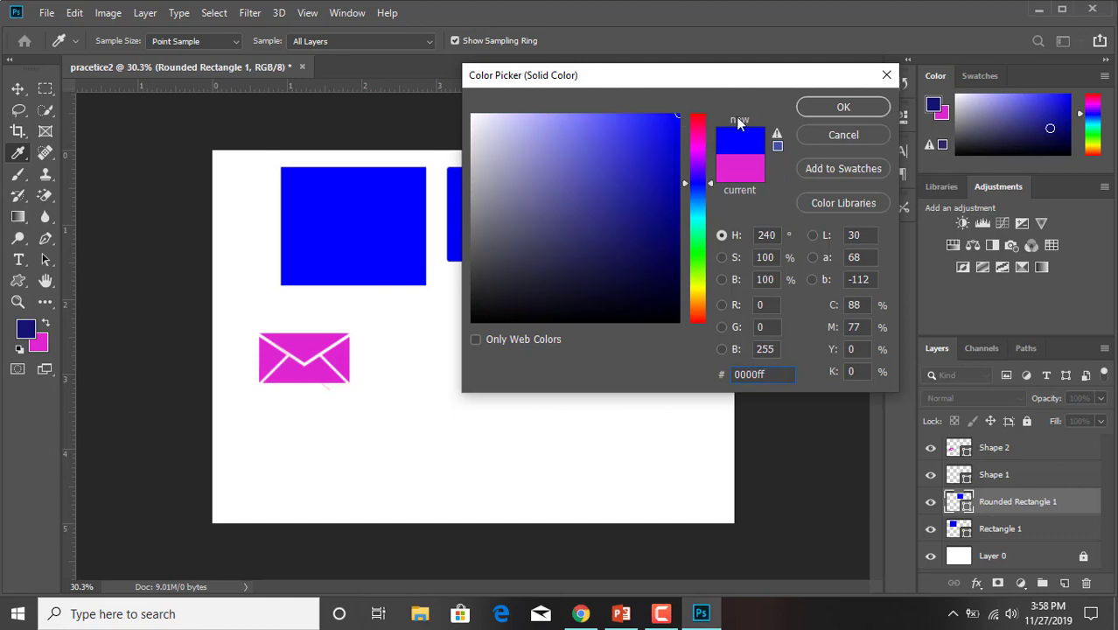
{"action": "left_click", "coordinate": [843, 107]}
Step: Move the rounded rectangle further right and slightly down
{"action": "key", "text": "v"}
{"action": "left_click_drag", "start_coordinate": [509, 240], "coordinate": [576, 253]}
{"action": "left_click", "coordinate": [669, 371]}
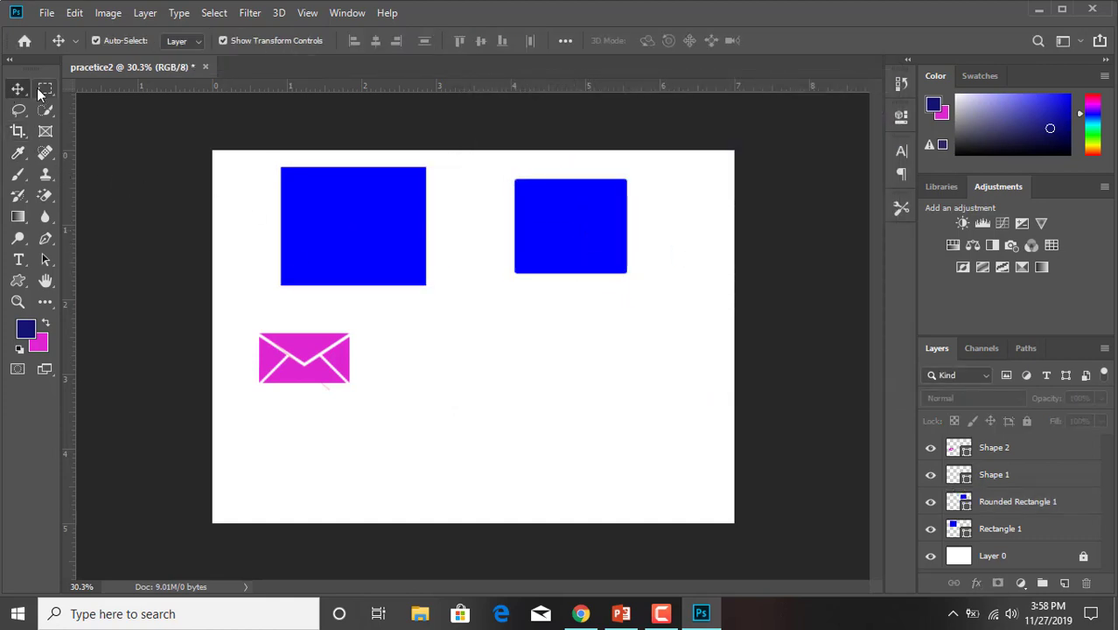
Step: Resize the canvas to 8 × 6 inches through Image > Canvas Size
{"action": "left_click", "coordinate": [340, 268]}
{"action": "left_click", "coordinate": [110, 14]}
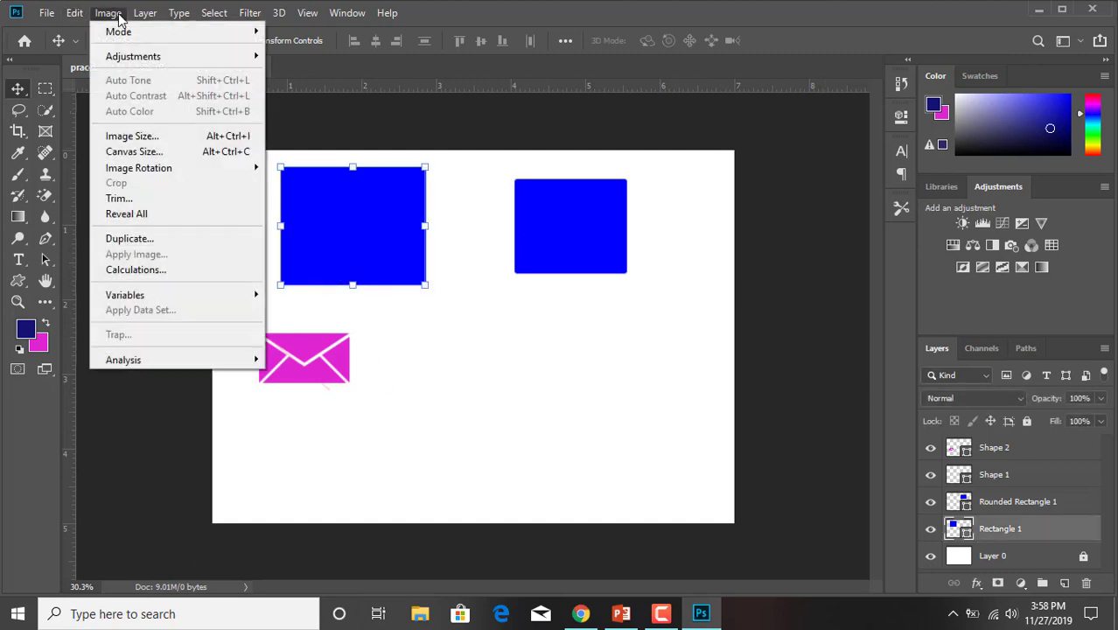
{"action": "mouse_move", "coordinate": [256, 35]}
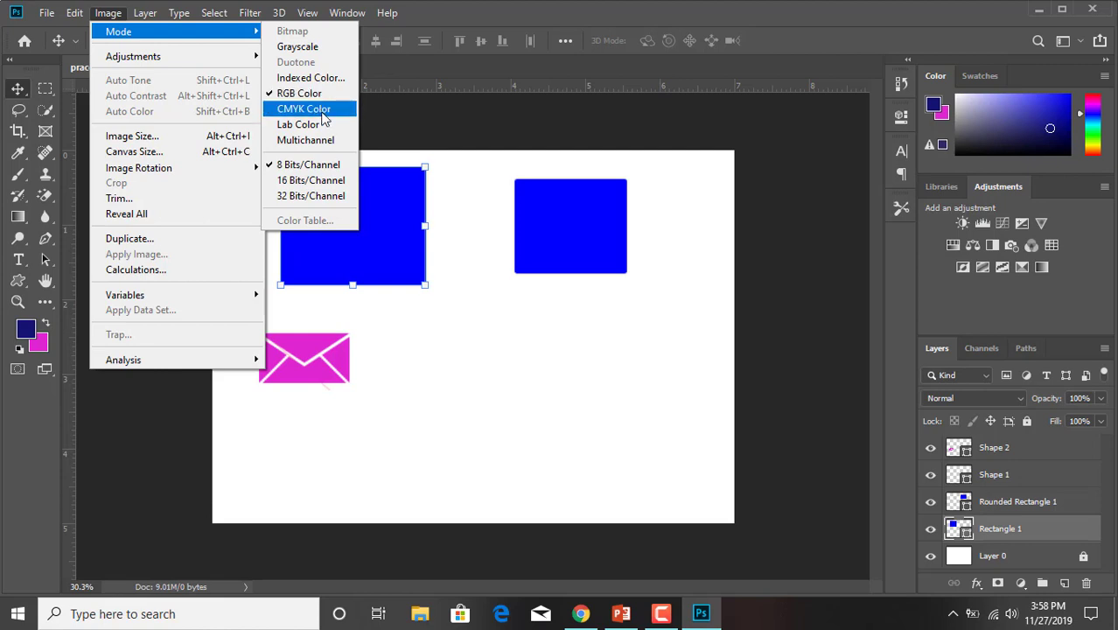
{"action": "key", "text": "Escape"}
{"action": "key", "text": "Escape"}
{"action": "left_click", "coordinate": [106, 13]}
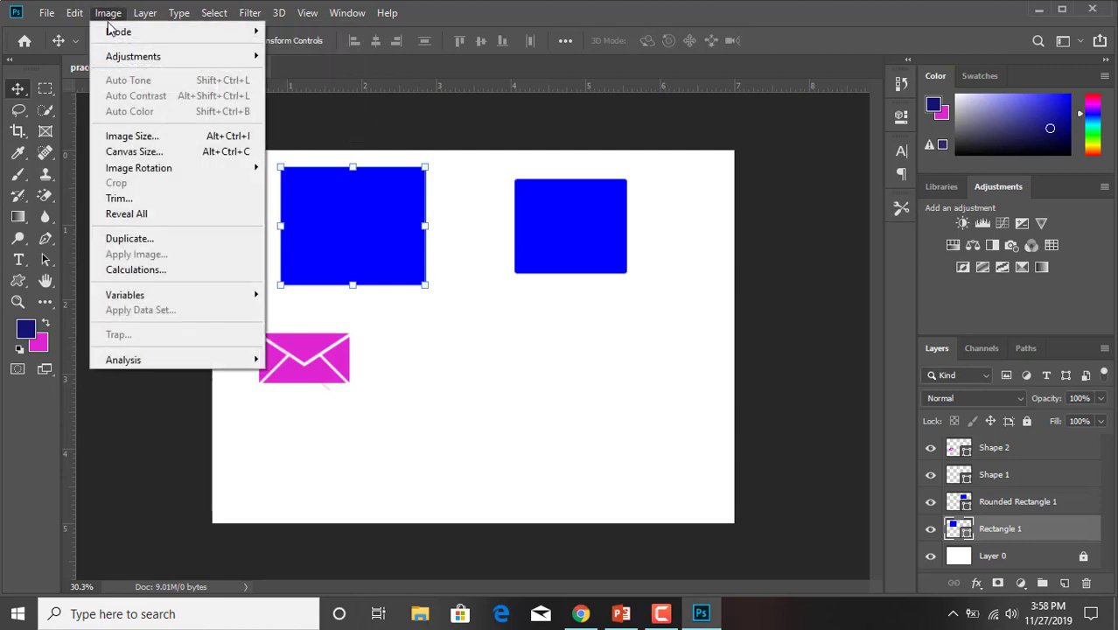
{"action": "left_click", "coordinate": [133, 151]}
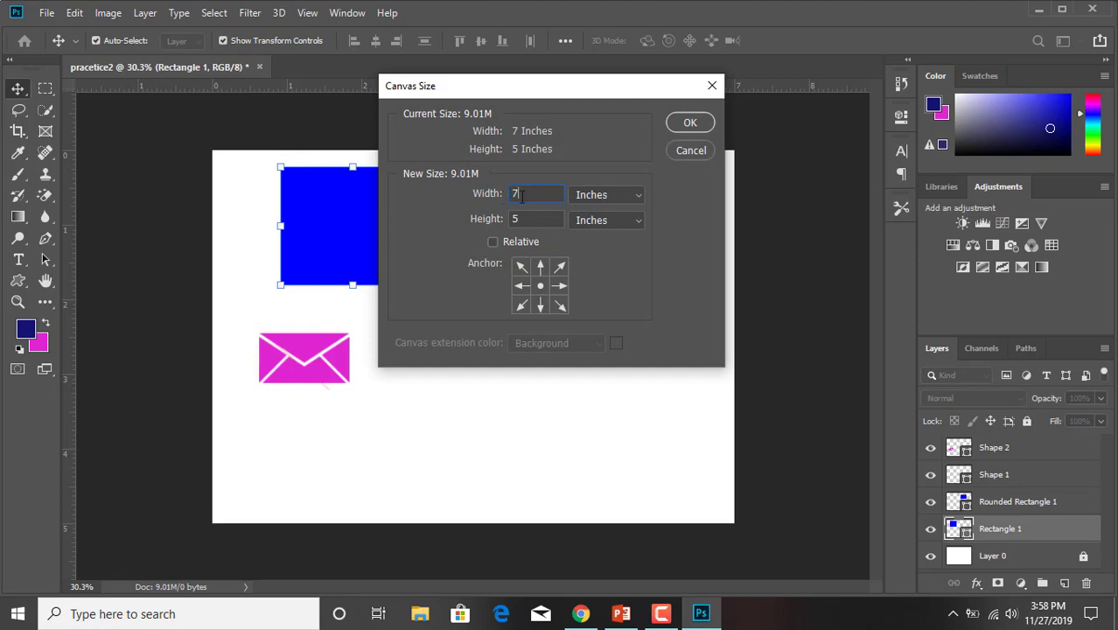
{"action": "type", "text": "8"}
{"action": "type", "text": "6"}
{"action": "left_click", "coordinate": [690, 123]}
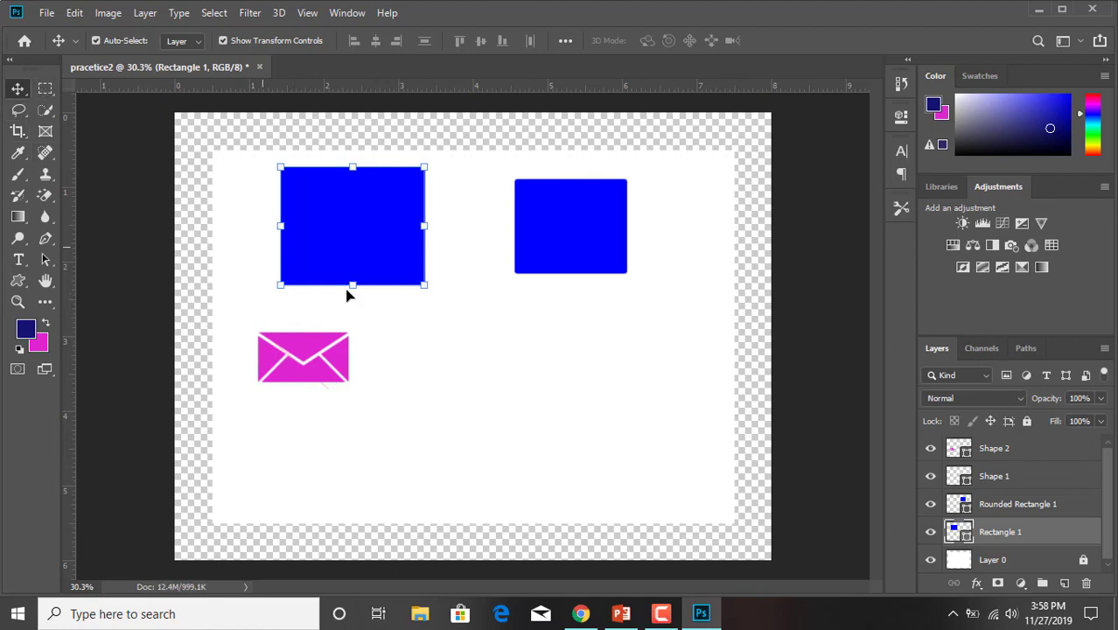
{"action": "left_click", "coordinate": [232, 194]}
Step: Unlock Layer 0 and cancel the earlier scaling of the white layer
{"action": "left_click_drag", "start_coordinate": [529, 435], "coordinate": [641, 395]}
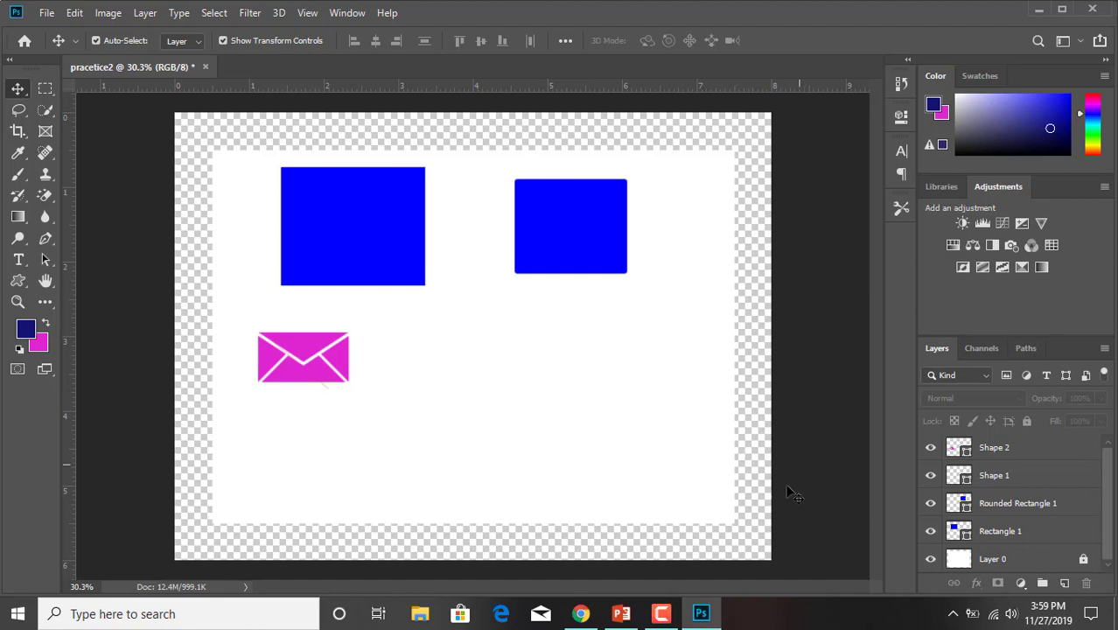
{"action": "left_click", "coordinate": [1068, 550]}
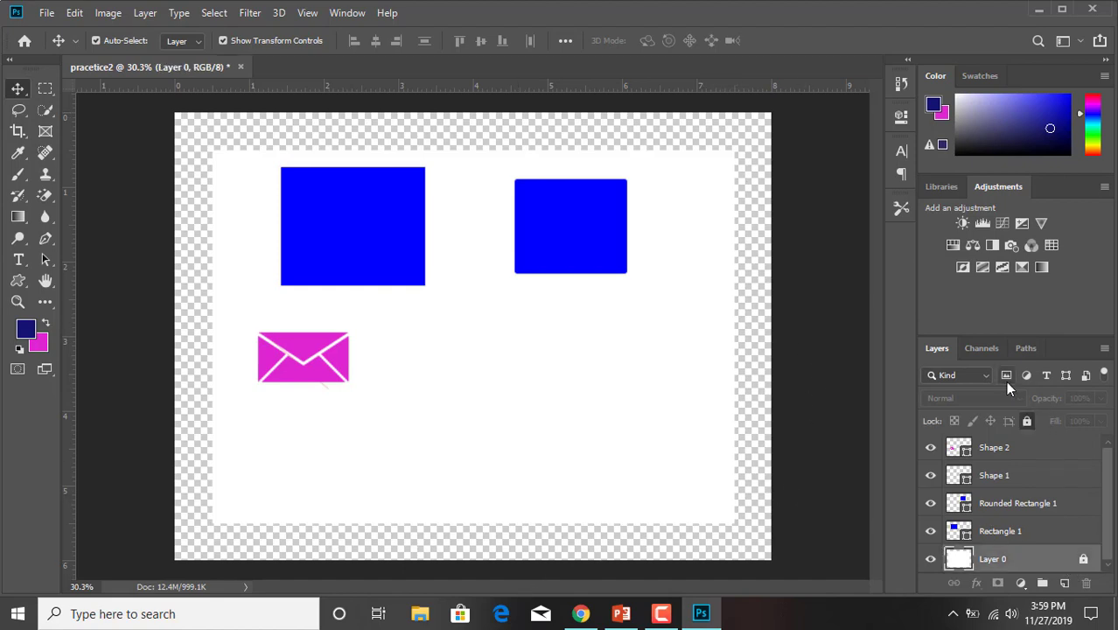
{"action": "left_click", "coordinate": [1027, 421]}
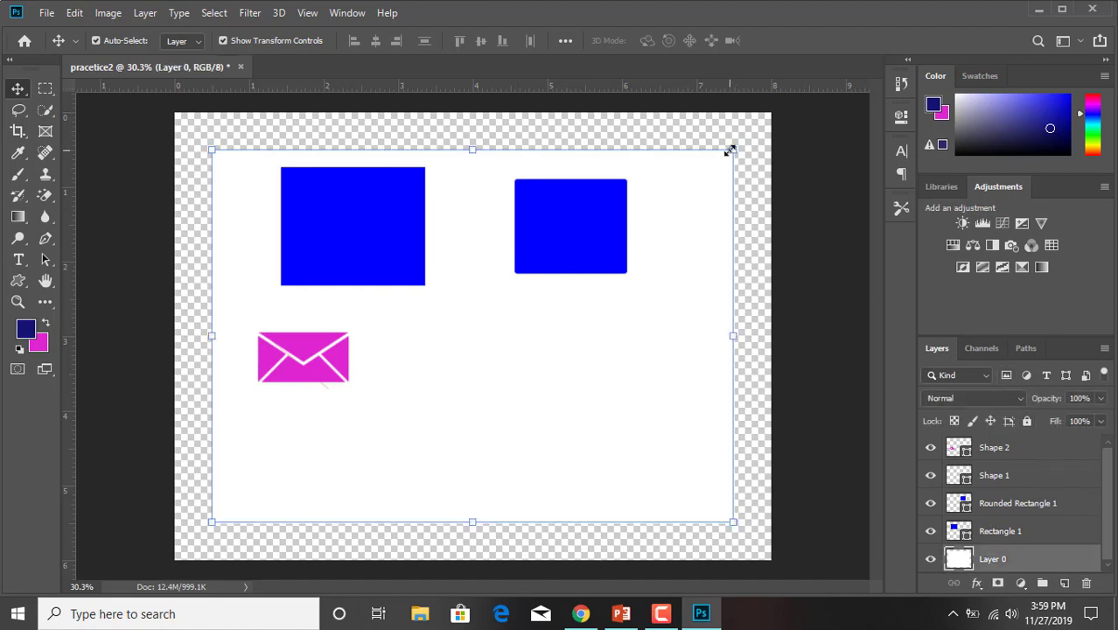
{"action": "left_click_drag", "start_coordinate": [733, 149], "coordinate": [768, 120]}
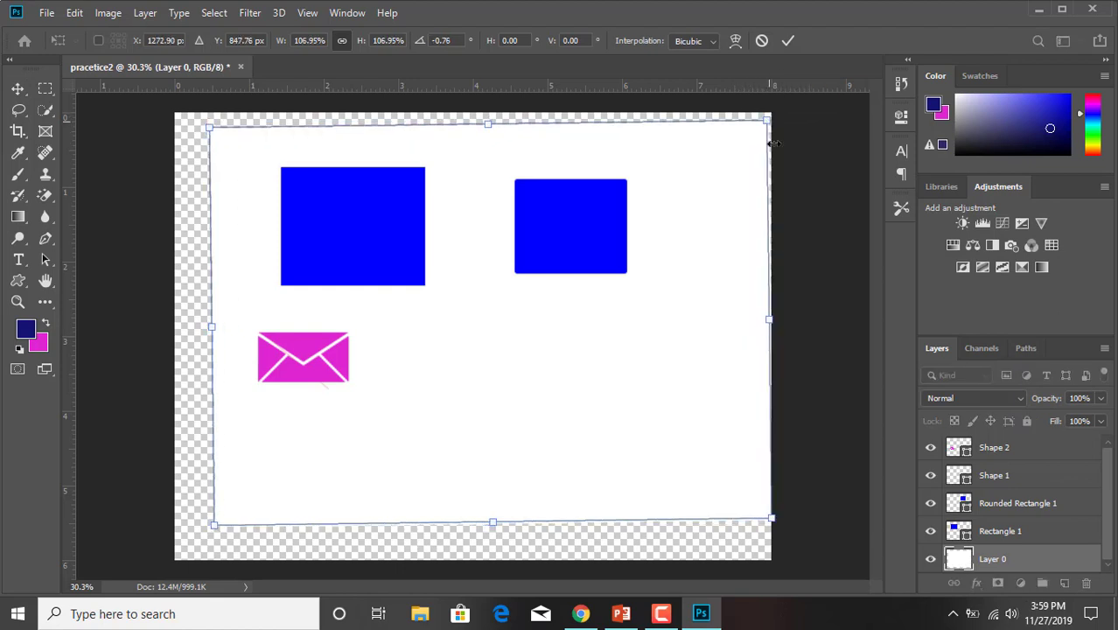
{"action": "left_click", "coordinate": [762, 40]}
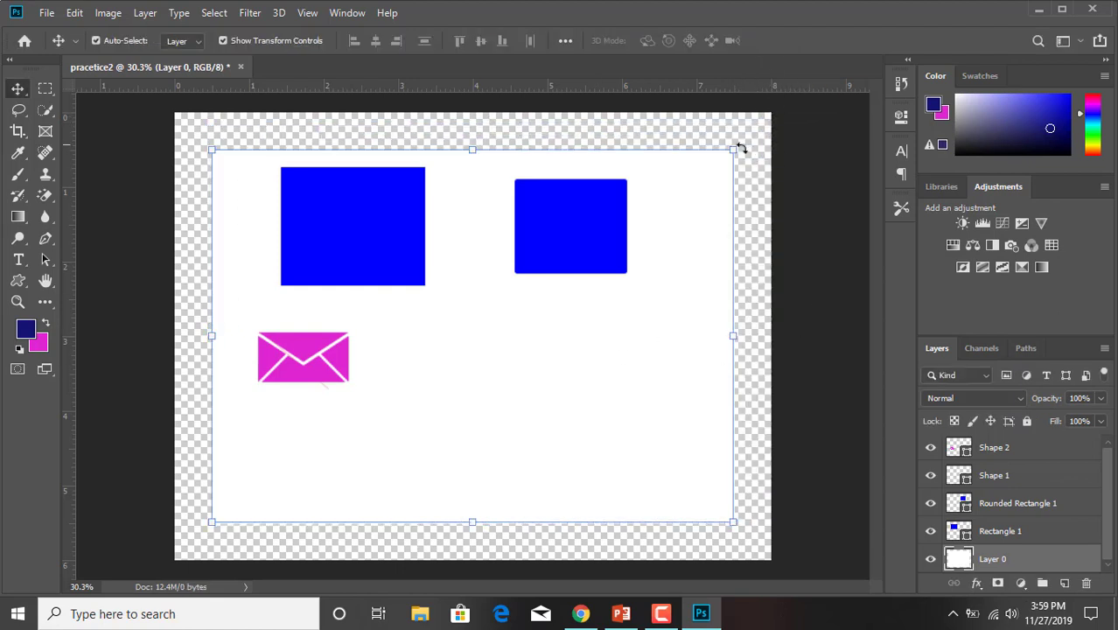
Step: Scale the white layer to about 119% to cover nearly the whole canvas, then commit
{"action": "left_click_drag", "start_coordinate": [735, 149], "coordinate": [770, 122]}
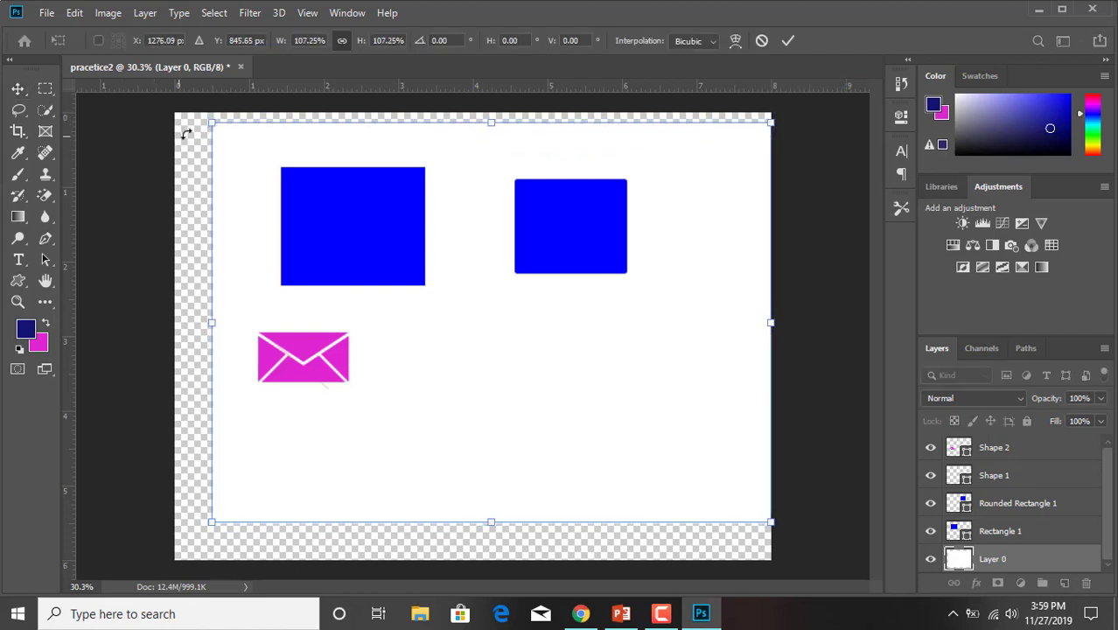
{"action": "left_click_drag", "start_coordinate": [212, 318], "coordinate": [175, 322]}
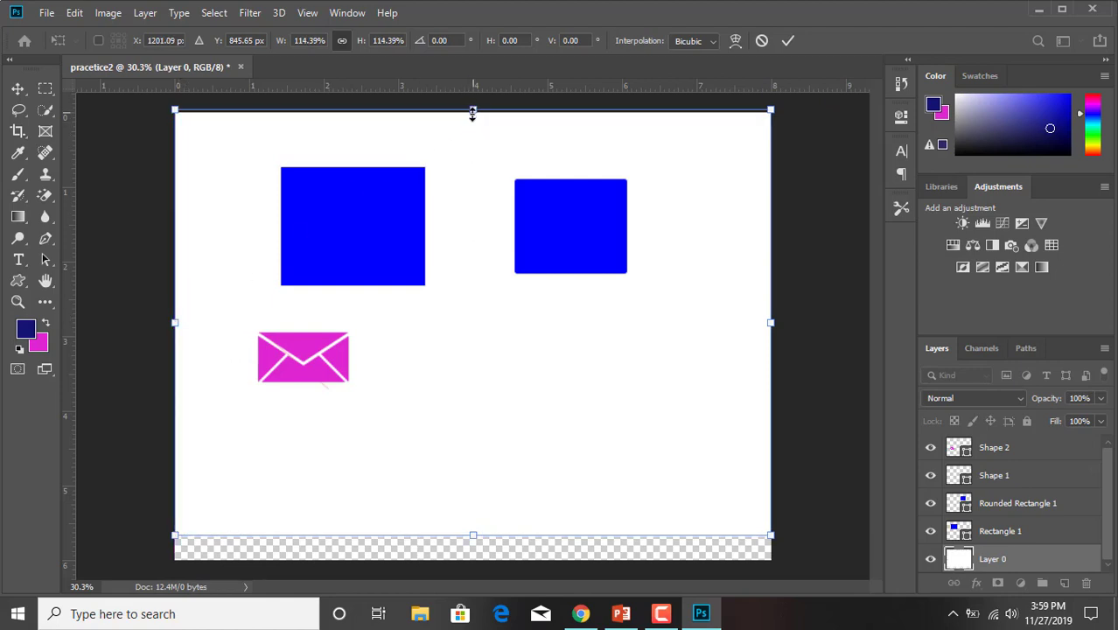
{"action": "left_click_drag", "start_coordinate": [473, 112], "coordinate": [472, 114]}
{"action": "left_click_drag", "start_coordinate": [468, 536], "coordinate": [460, 560]}
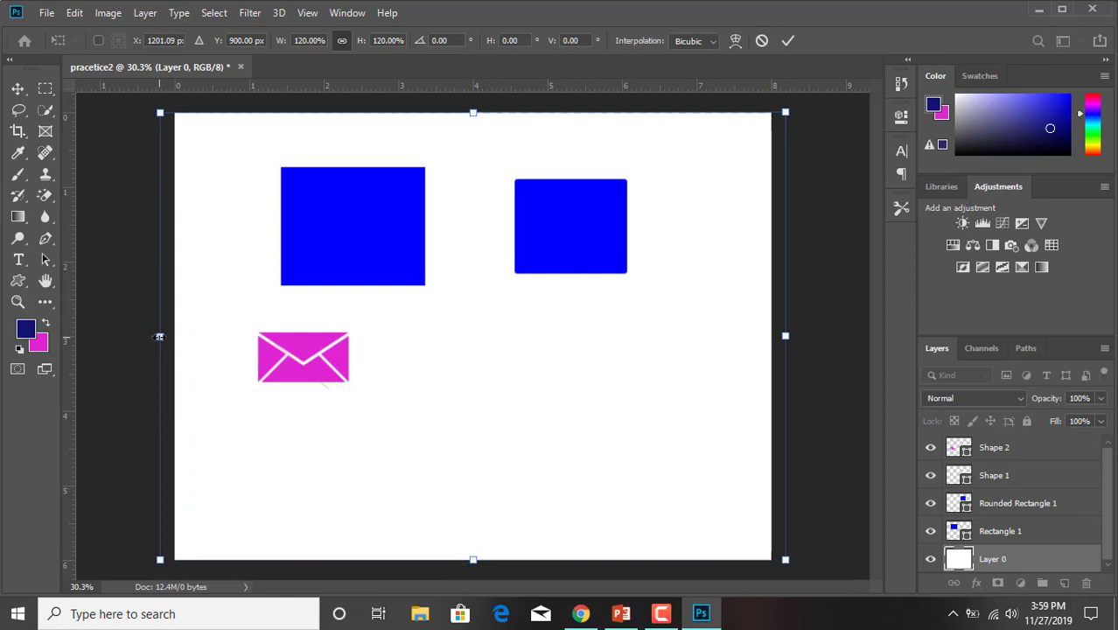
{"action": "left_click_drag", "start_coordinate": [160, 337], "coordinate": [175, 336]}
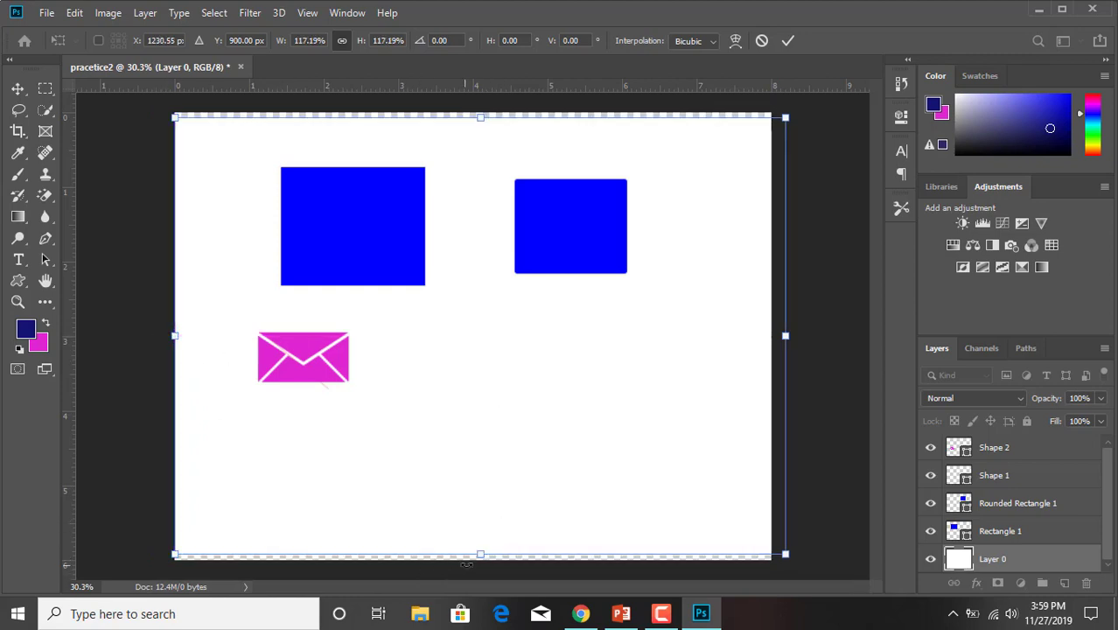
{"action": "left_click_drag", "start_coordinate": [480, 554], "coordinate": [481, 560]}
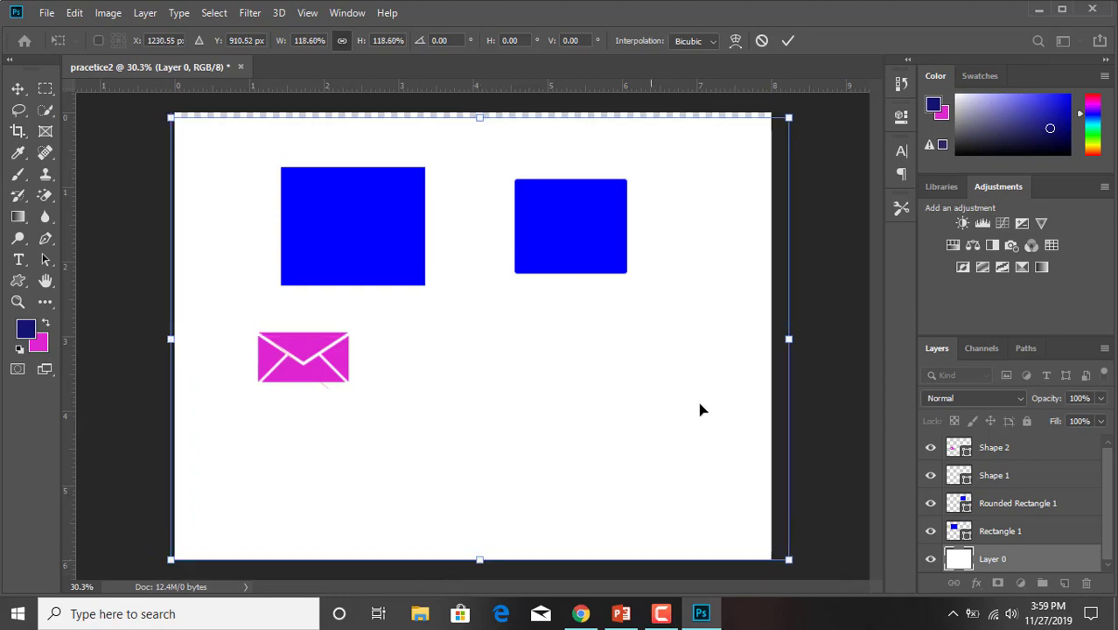
{"action": "left_click_drag", "start_coordinate": [784, 338], "coordinate": [771, 338]}
{"action": "left_click_drag", "start_coordinate": [771, 124], "coordinate": [793, 108]}
{"action": "left_click", "coordinate": [789, 42]}
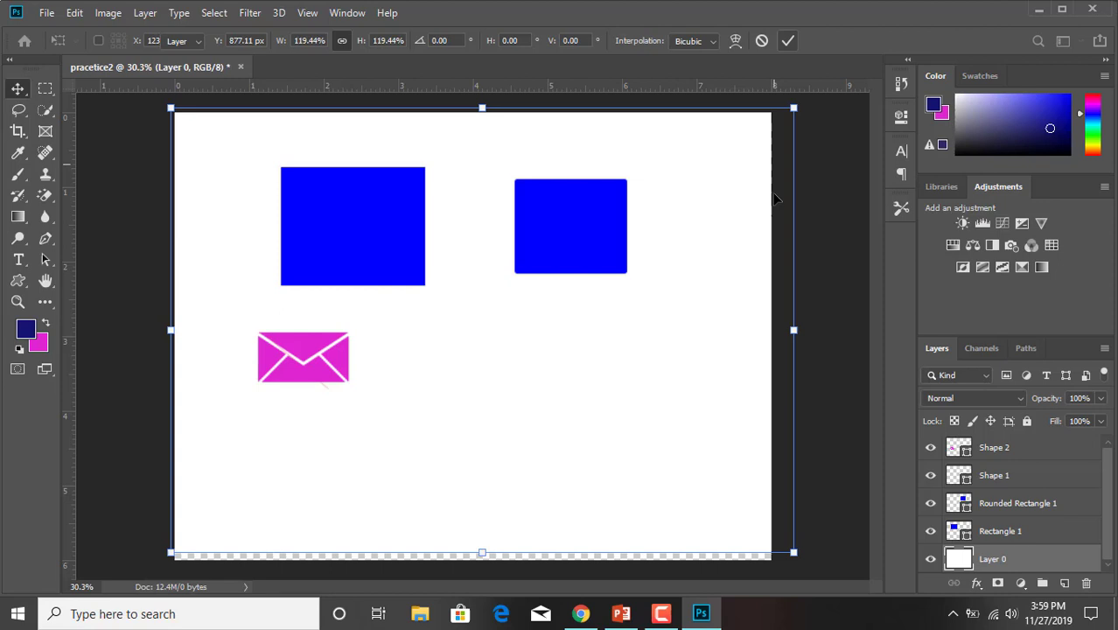
{"action": "left_click", "coordinate": [856, 245]}
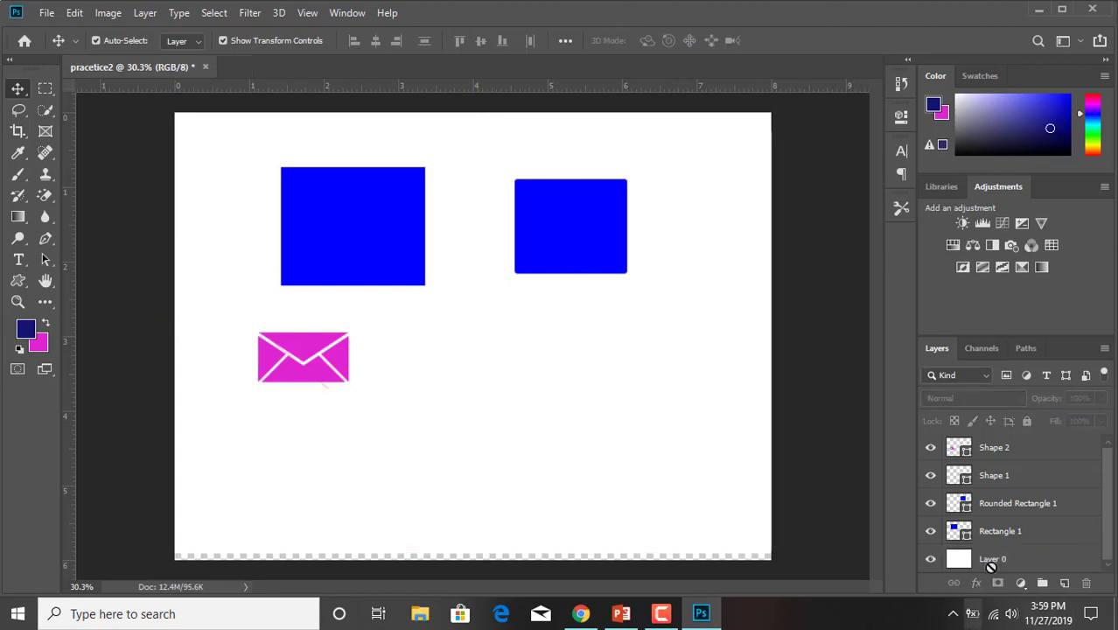
Step: Lock Layer 0 and select both blue rectangle layers
{"action": "left_click", "coordinate": [1005, 558]}
{"action": "left_click", "coordinate": [1026, 421]}
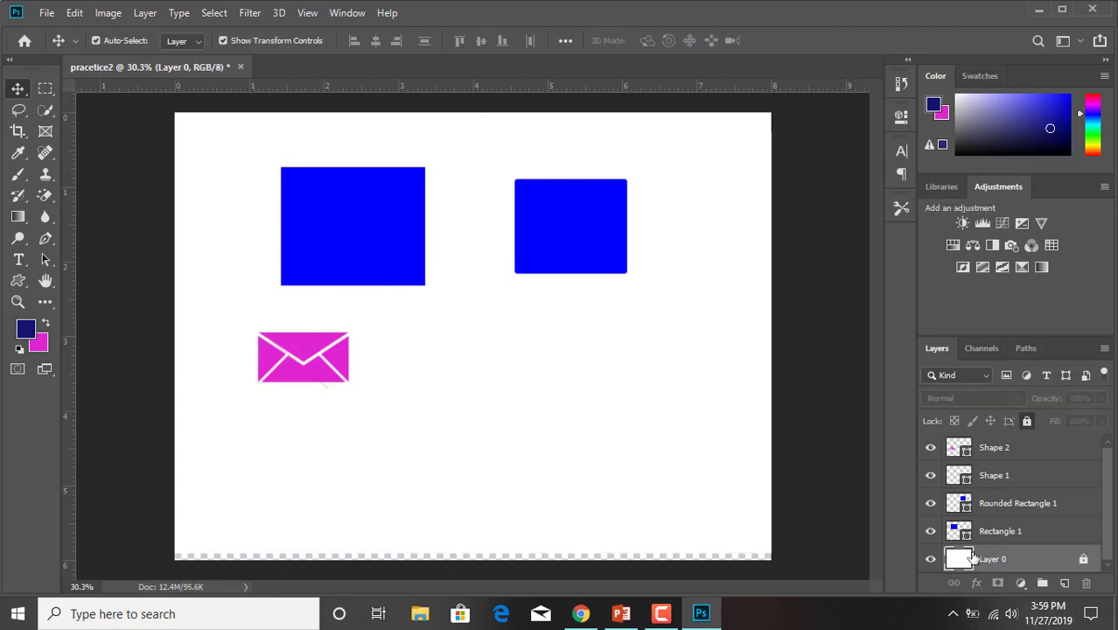
{"action": "left_click", "coordinate": [337, 237]}
{"action": "left_click", "coordinate": [623, 249]}
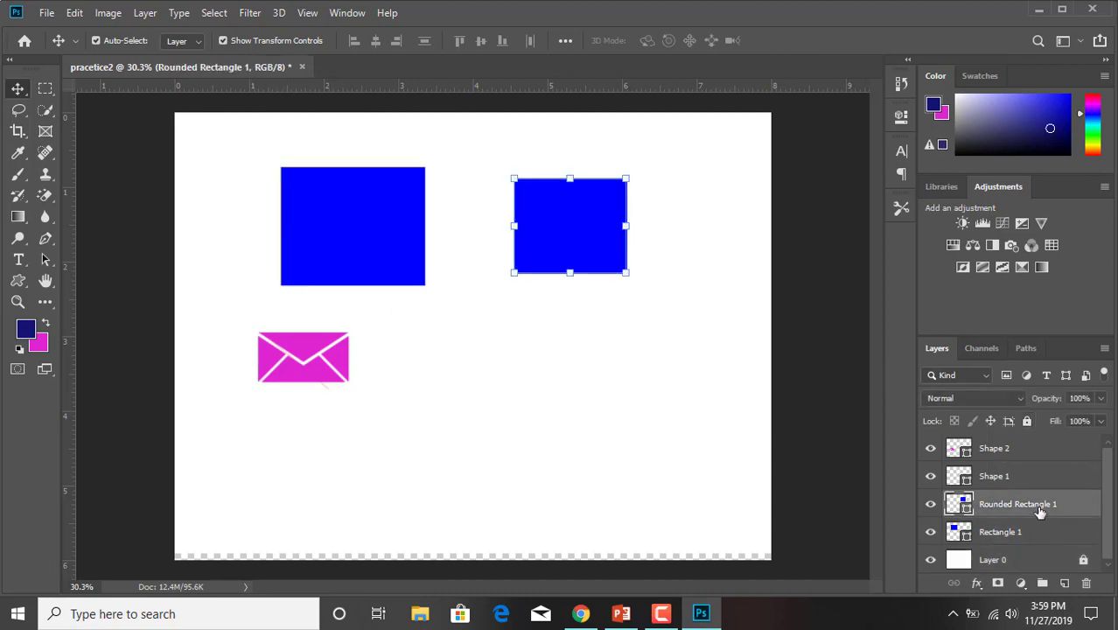
{"action": "left_click", "coordinate": [324, 261]}
{"action": "left_click", "coordinate": [324, 259], "text": "shift"}
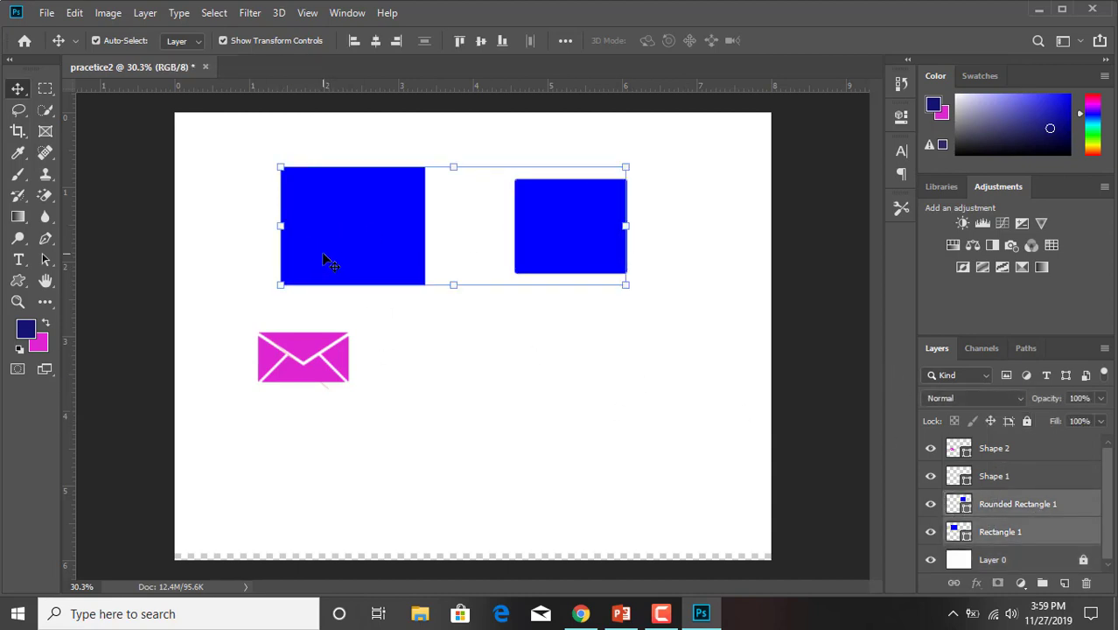
{"action": "left_click", "coordinate": [1029, 522]}
{"action": "left_click", "coordinate": [1030, 520], "text": "shift"}
Step: Group the two blue rectangles into a visible Group 1, then switch to PowerPoint
{"action": "key", "text": "ctrl+g"}
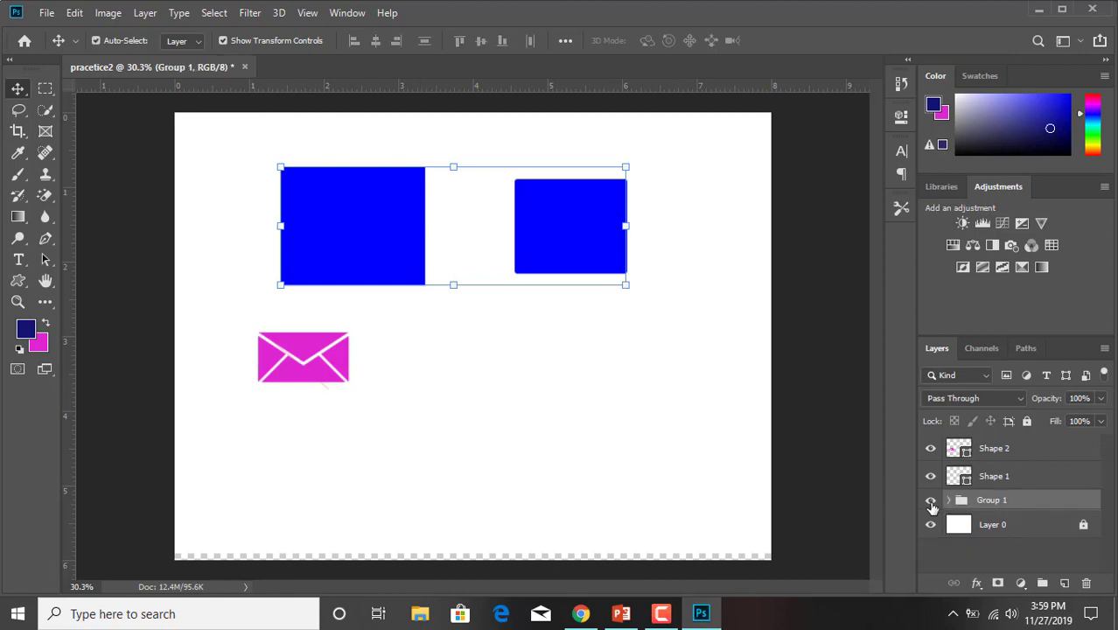
{"action": "left_click", "coordinate": [931, 501]}
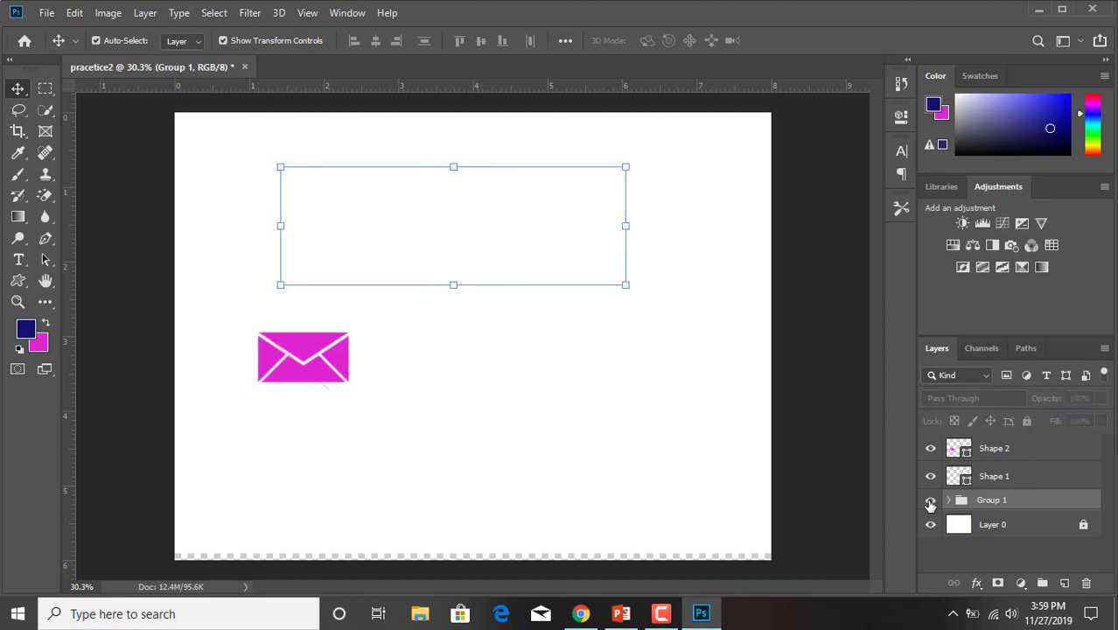
{"action": "left_click", "coordinate": [930, 501]}
{"action": "left_click", "coordinate": [931, 501]}
{"action": "left_click", "coordinate": [402, 278]}
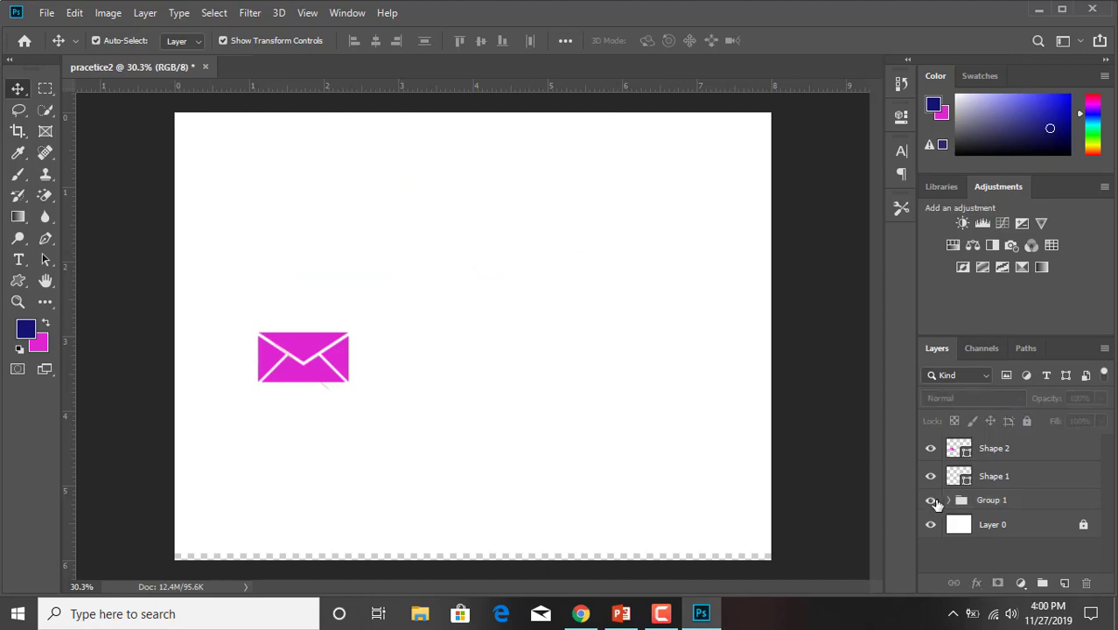
{"action": "left_click", "coordinate": [930, 502]}
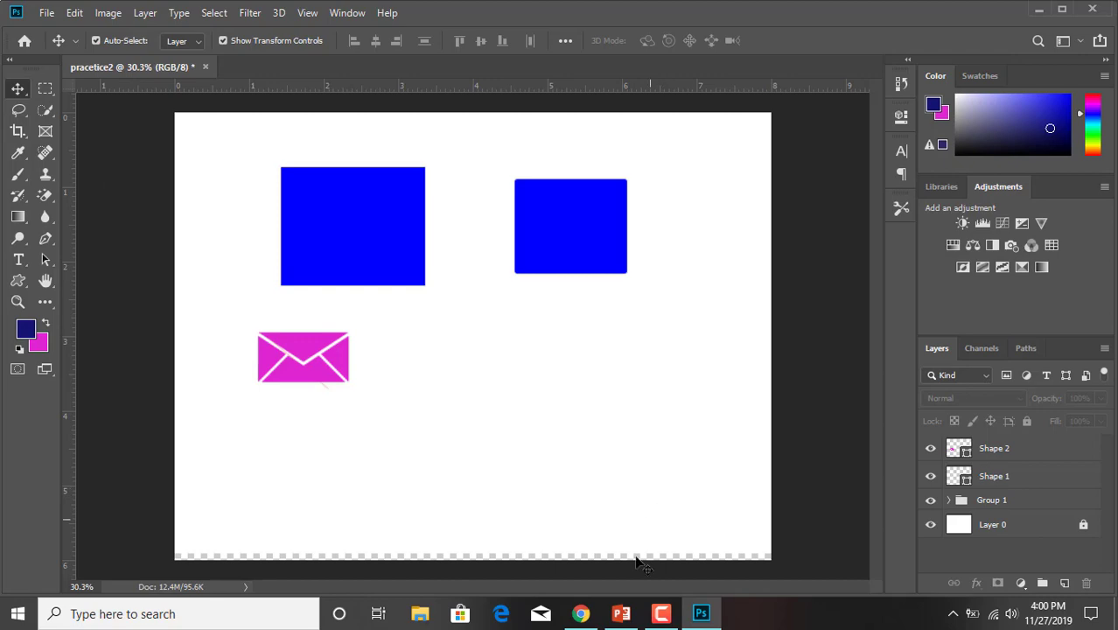
{"action": "left_click", "coordinate": [620, 614]}
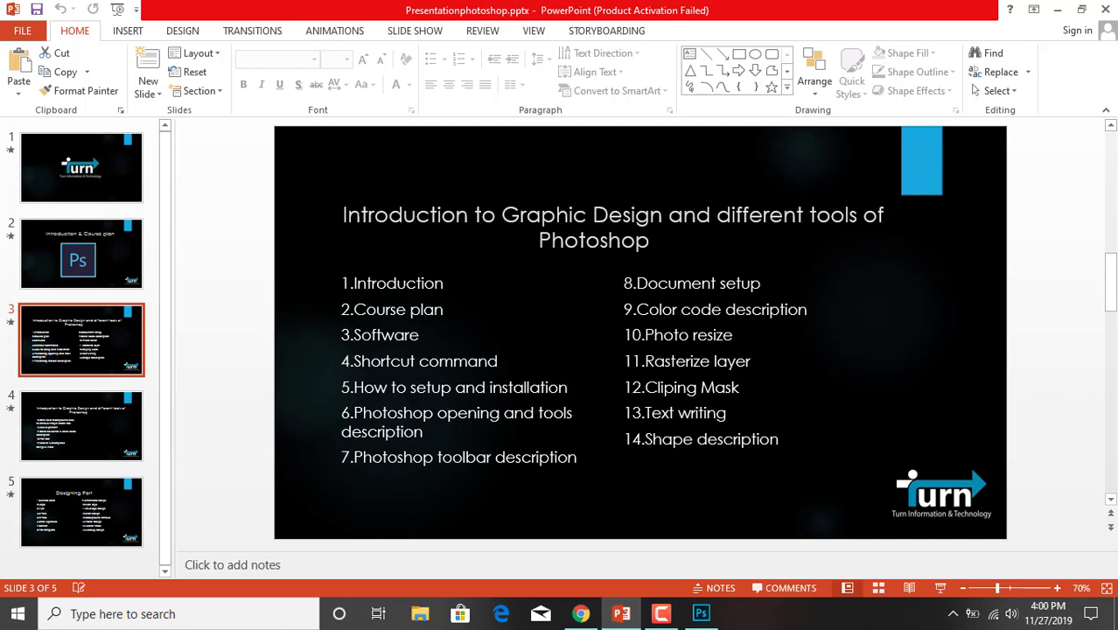
Step: Minimize PowerPoint after reviewing slide 3 to return to Photoshop
{"action": "left_click", "coordinate": [1057, 10]}
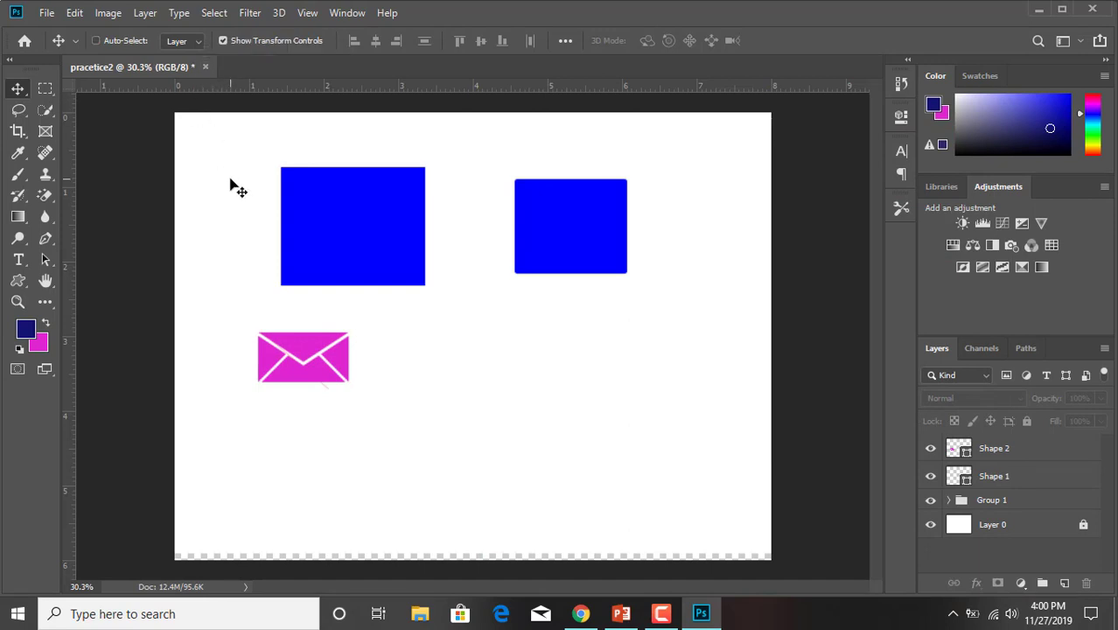
Step: Save As pracetice2.psd in Photoshop (*.PSD) format and confirm the save
{"action": "key", "text": "ctrl+shift+s"}
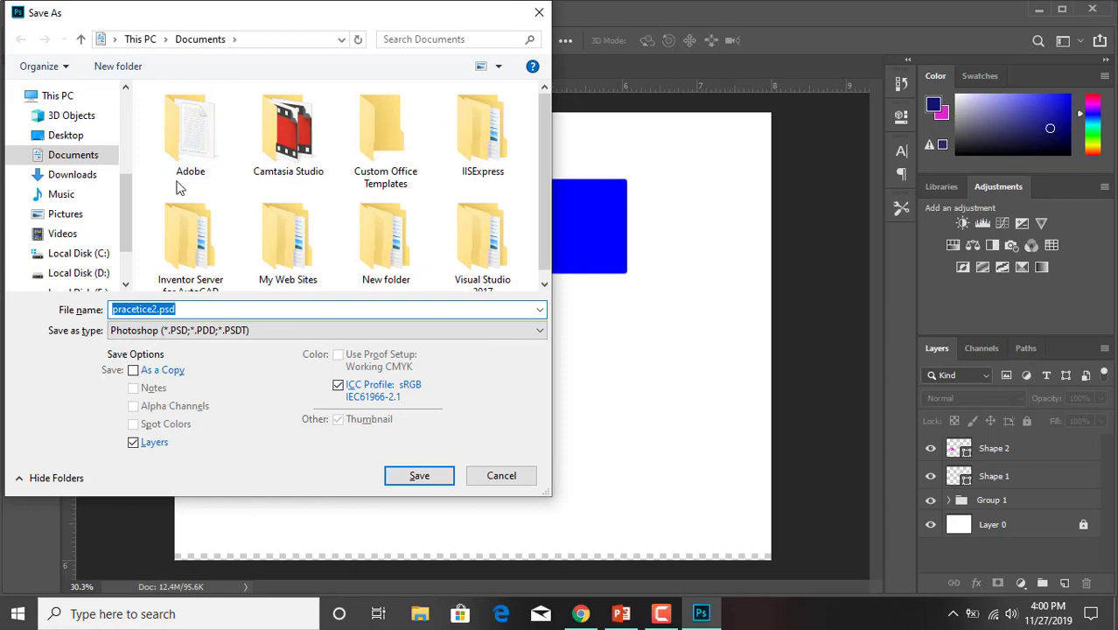
{"action": "scroll", "coordinate": [55, 236], "scroll_direction": "down", "scroll_amount": 1}
{"action": "scroll", "coordinate": [54, 247], "scroll_direction": "down", "scroll_amount": 1}
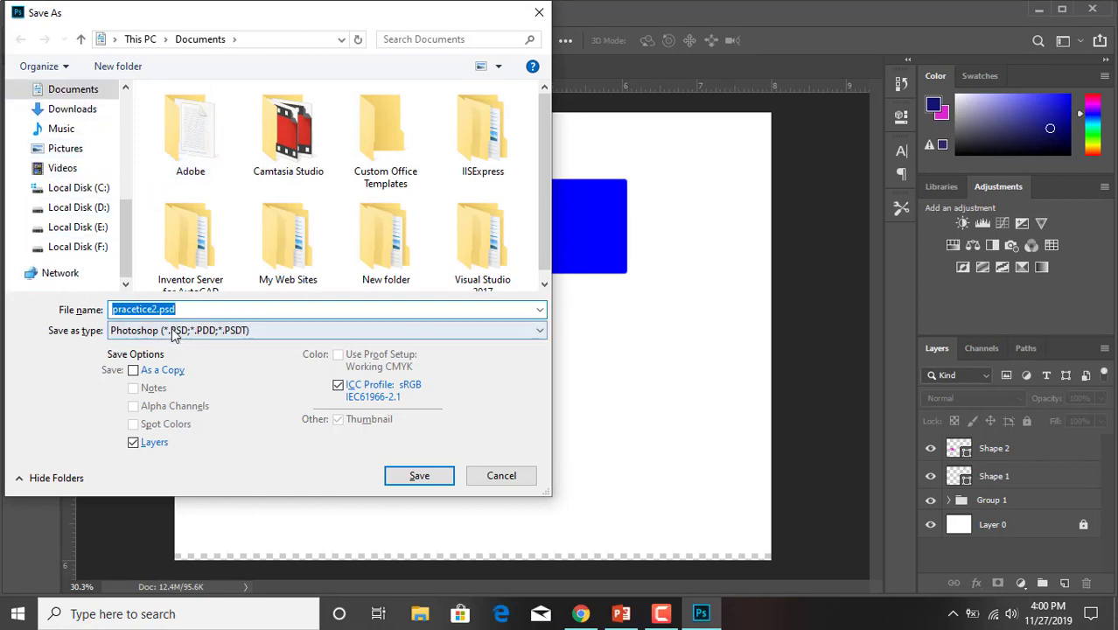
{"action": "left_click", "coordinate": [426, 483]}
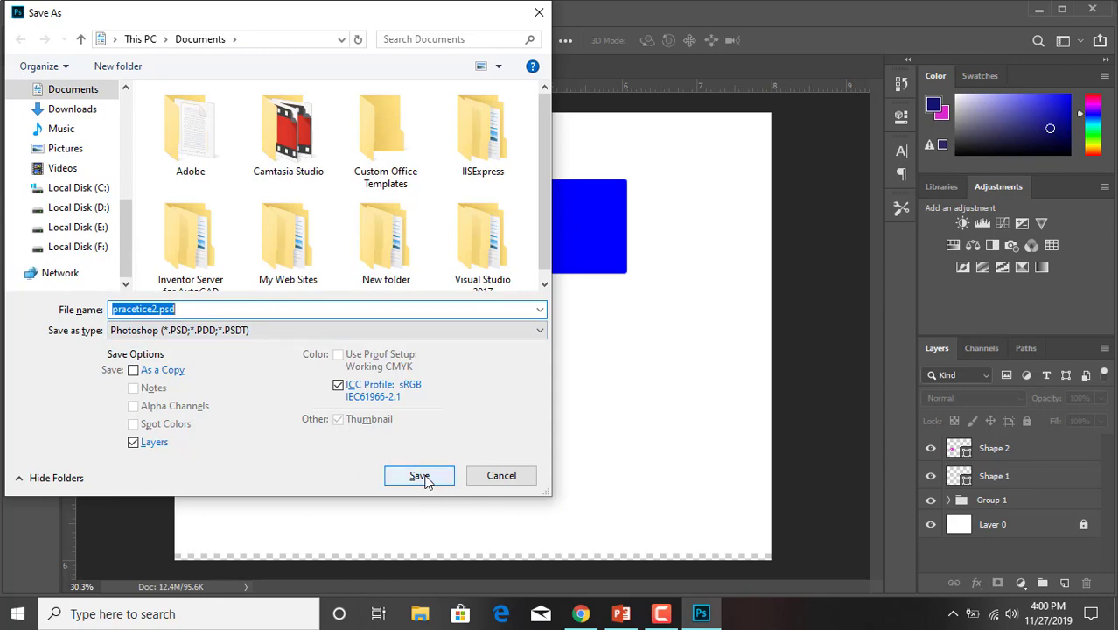
{"action": "left_click", "coordinate": [482, 477]}
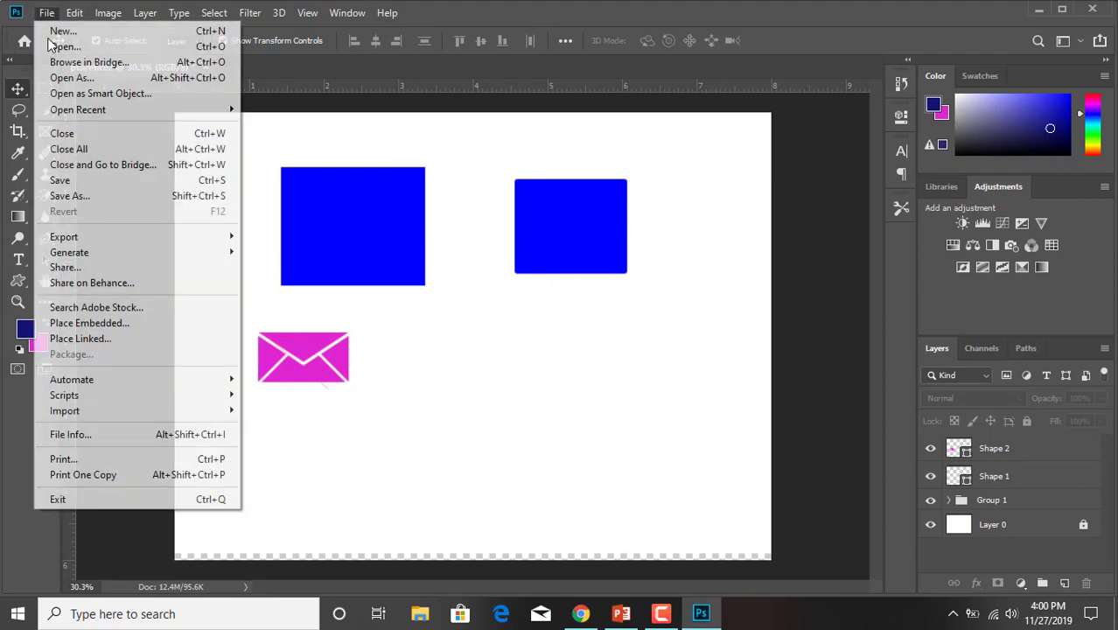
Step: Open Save for Web (Legacy) and fit the whole image in the preview
{"action": "left_click", "coordinate": [46, 13]}
{"action": "mouse_move", "coordinate": [112, 237]}
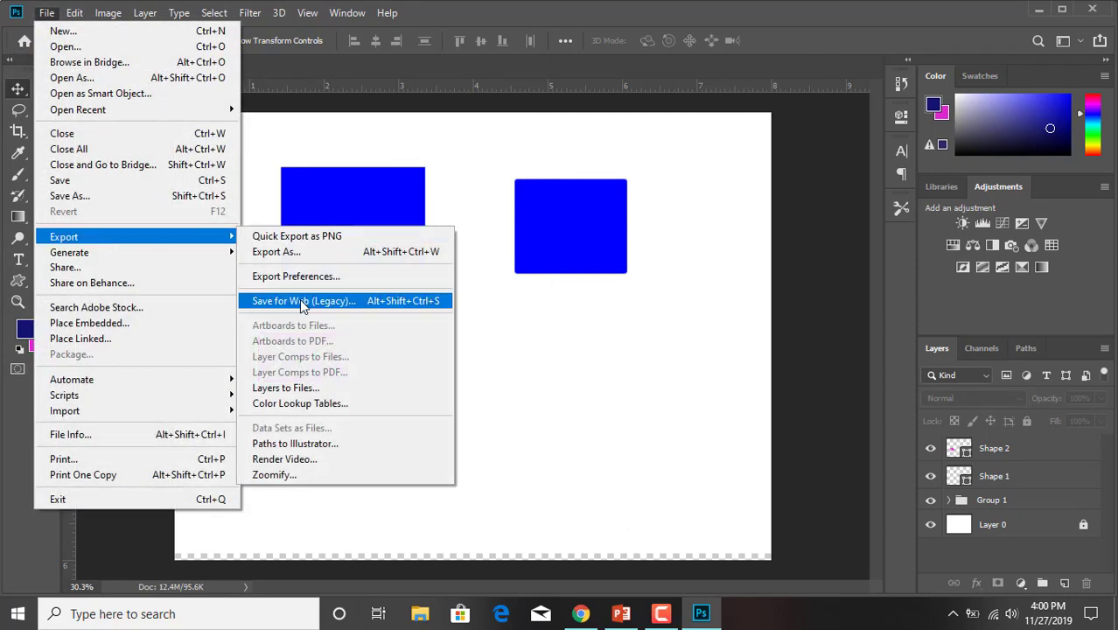
{"action": "left_click", "coordinate": [315, 300]}
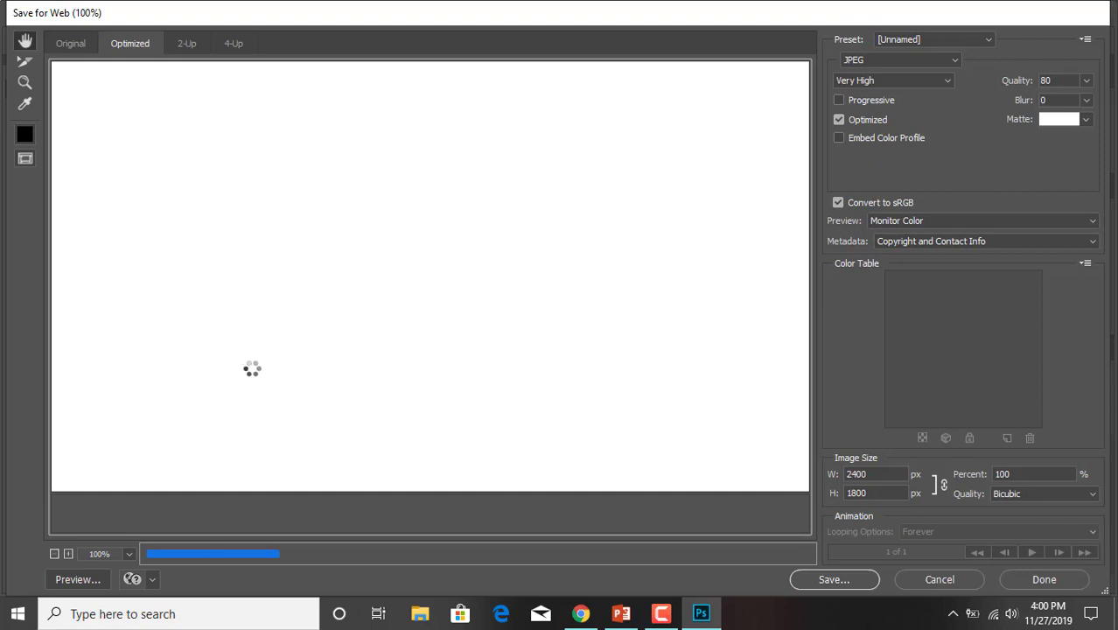
{"action": "left_click", "coordinate": [129, 554]}
{"action": "left_click", "coordinate": [137, 532]}
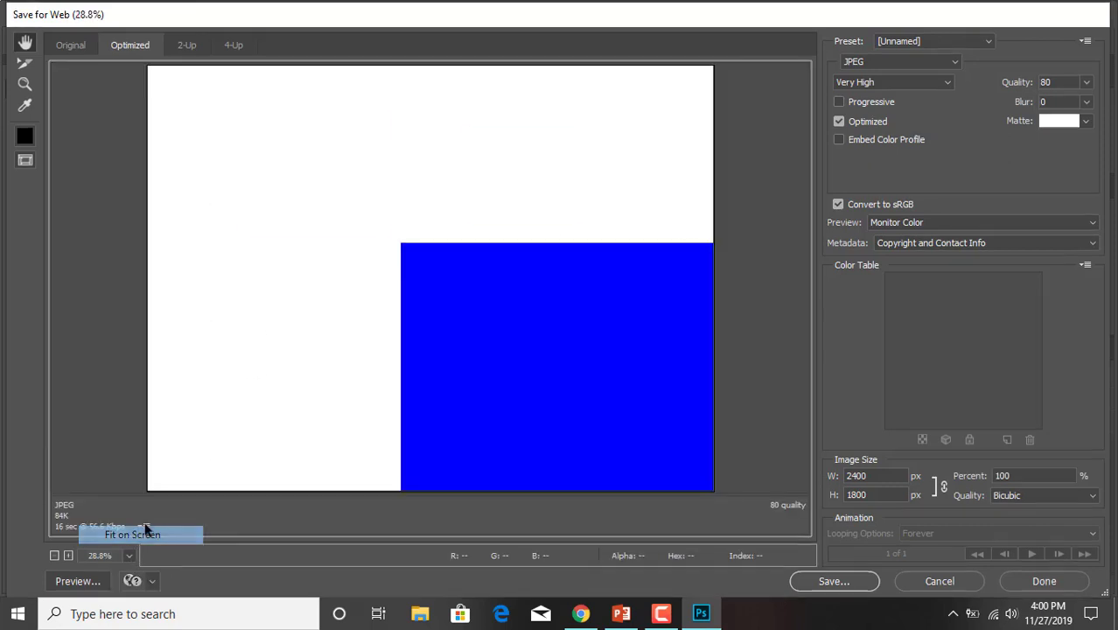
Step: Review the web formats keeping JPEG, cancel without exporting, and minimize Photoshop
{"action": "left_click", "coordinate": [859, 63]}
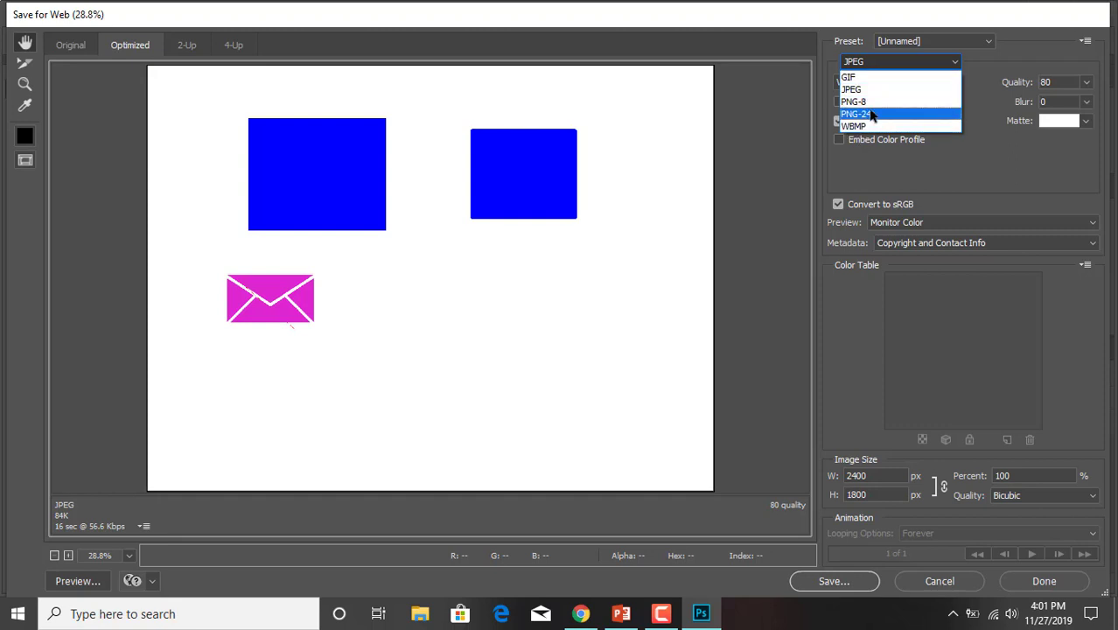
{"action": "left_click", "coordinate": [871, 64]}
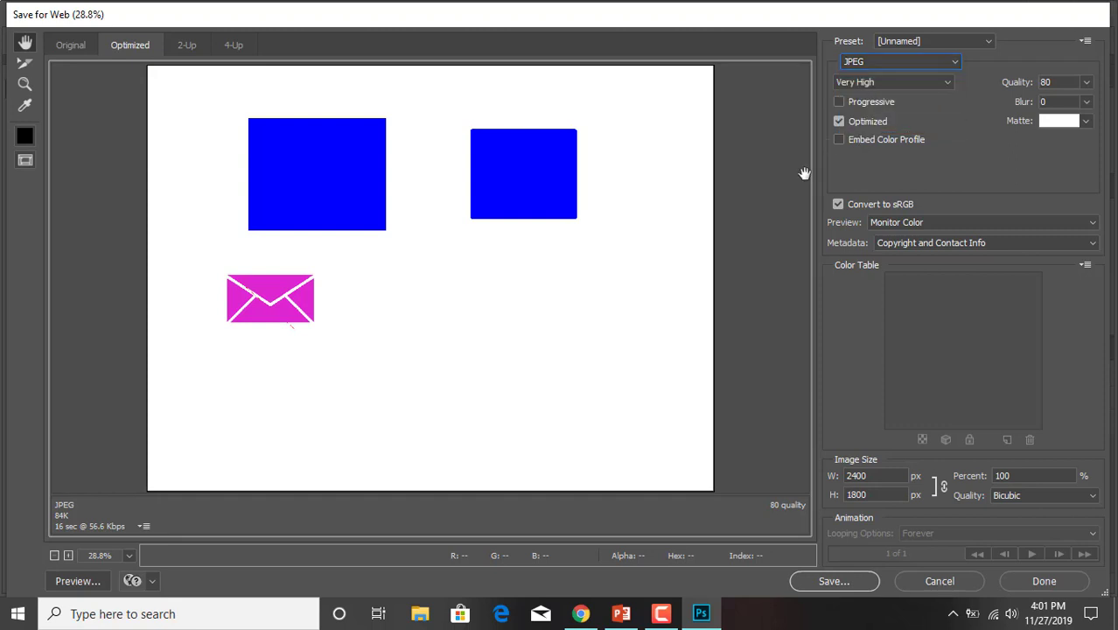
{"action": "left_click", "coordinate": [922, 581]}
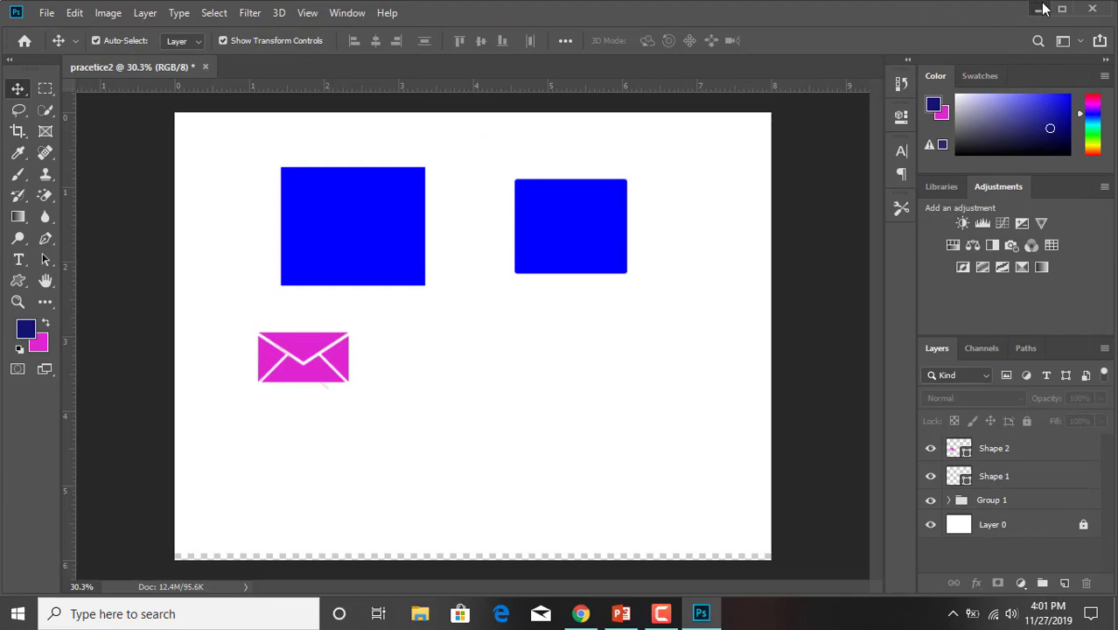
{"action": "left_click", "coordinate": [1039, 10]}
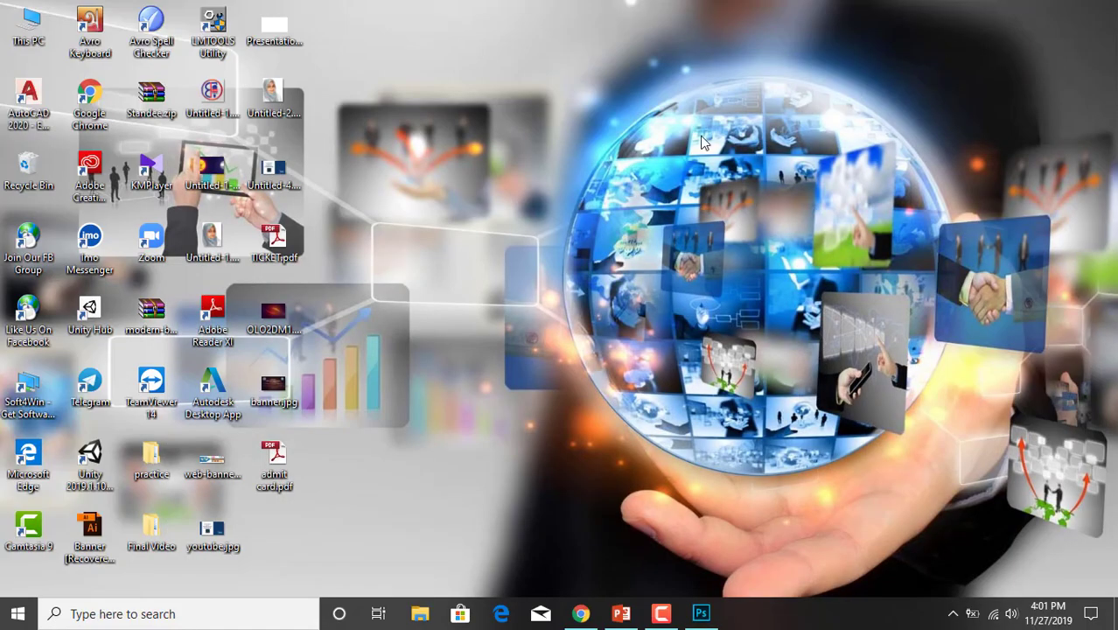